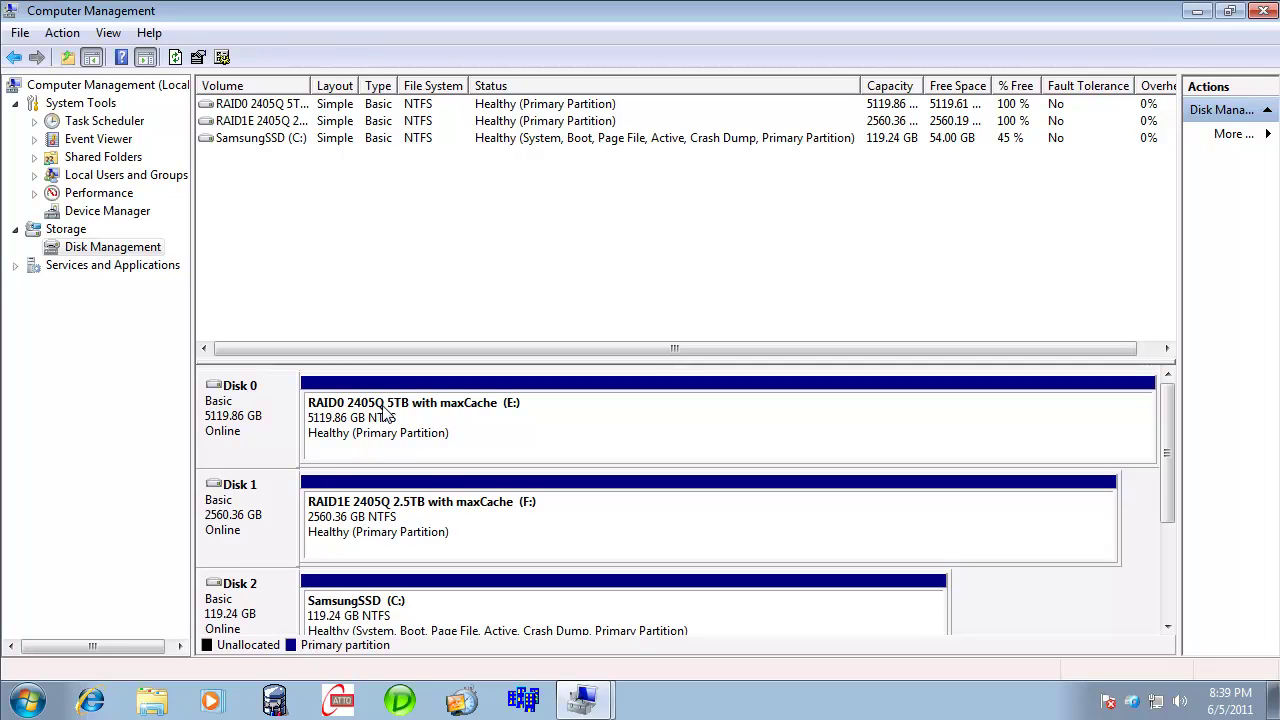
- Select the RAID0 (E:) volume and the RAID1E (F:) volume in the Disk Management layout to point them out
click(456, 418)
click(500, 505)
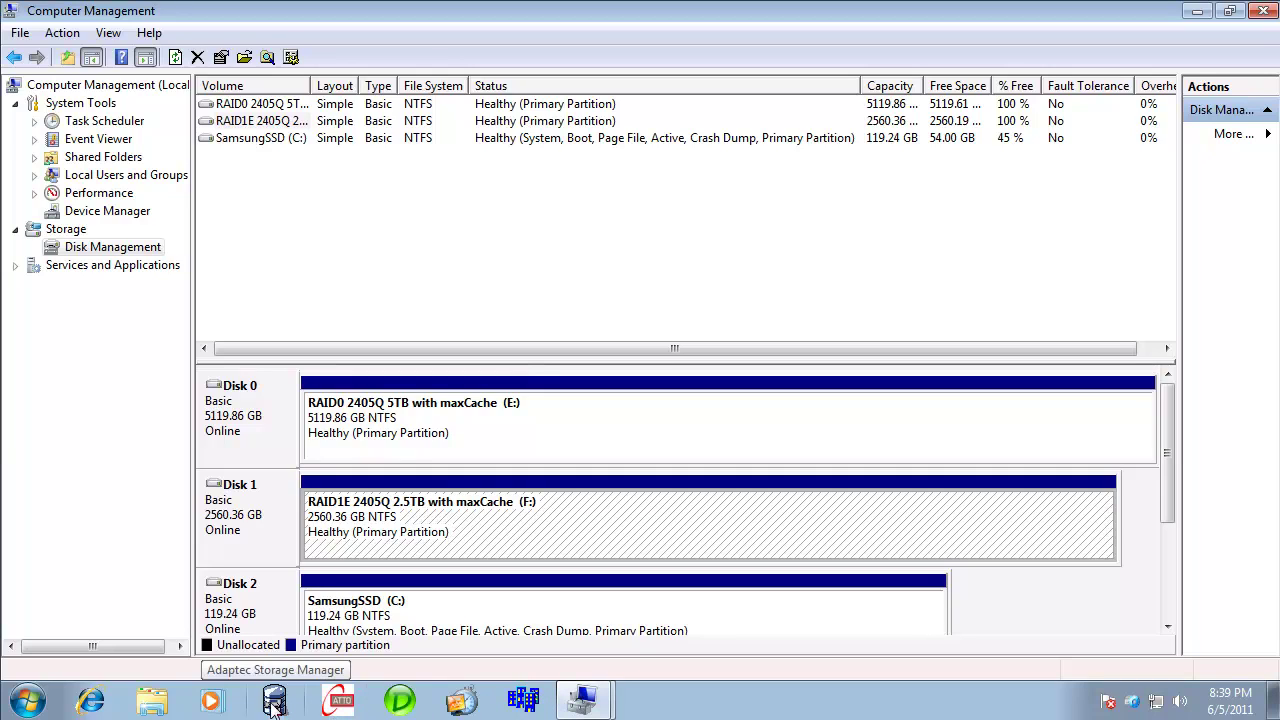
- Open the Windows date and time adjustment and bring up its change-date-and-time dialog to show the running clock
click(1238, 706)
right_click(1238, 706)
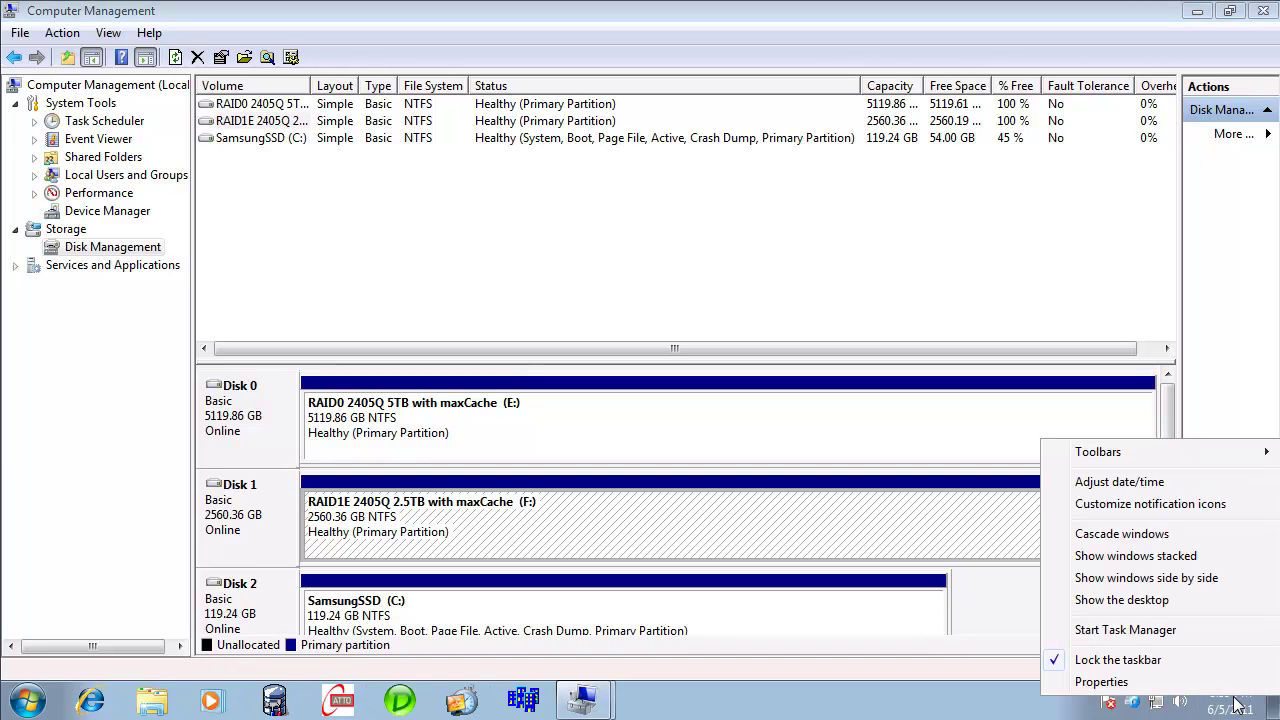
click(1120, 482)
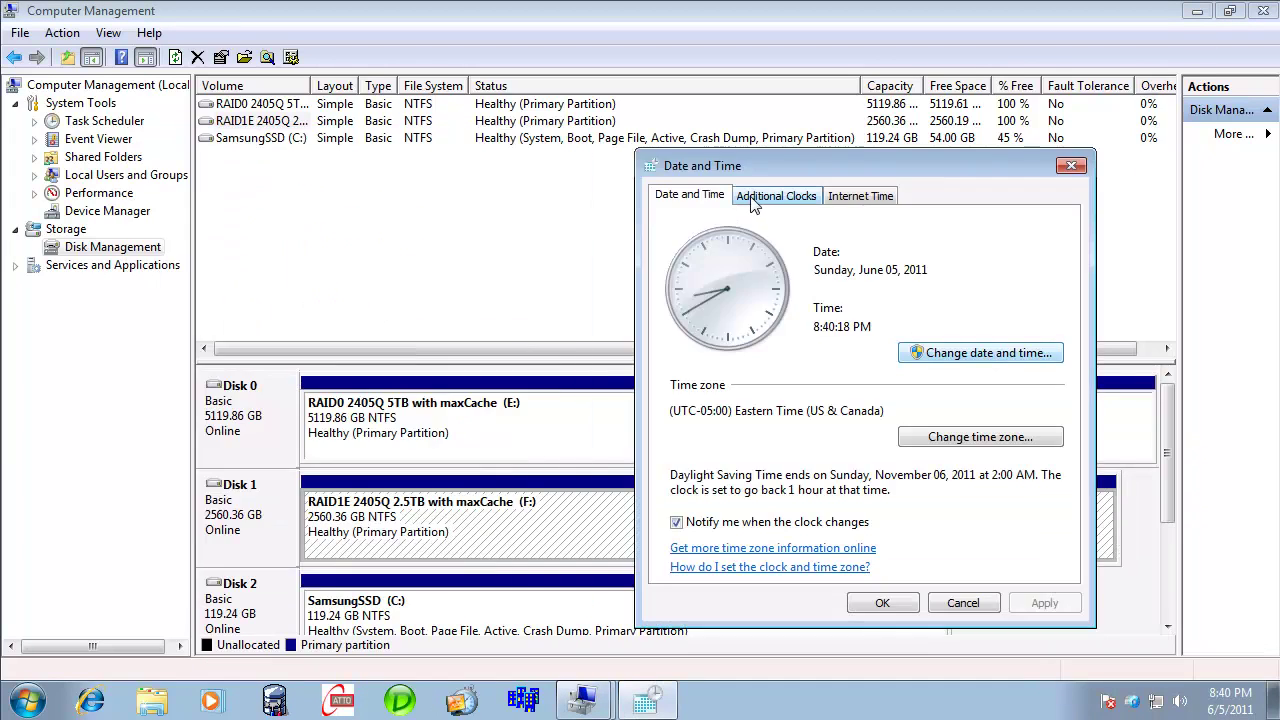
click(765, 196)
click(702, 196)
click(975, 354)
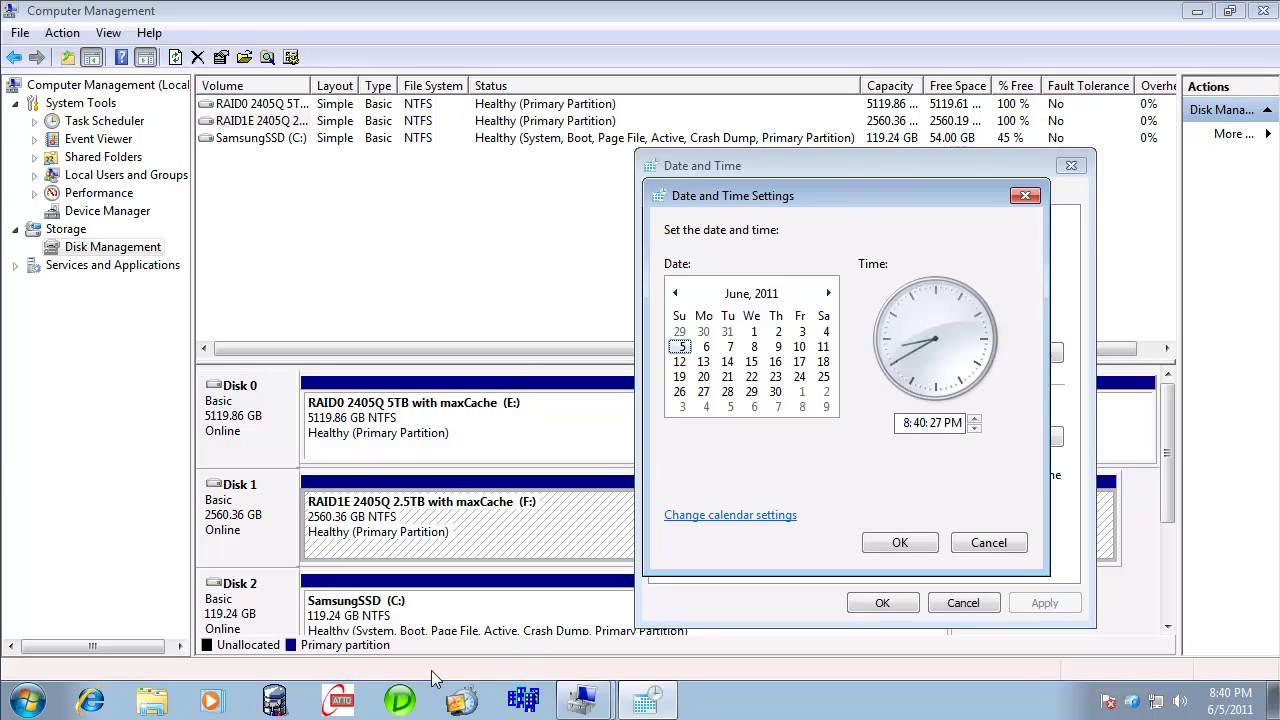
- Open Adaptec Storage Manager, move the Date and Time Settings dialog aside, and close the manager window
click(276, 700)
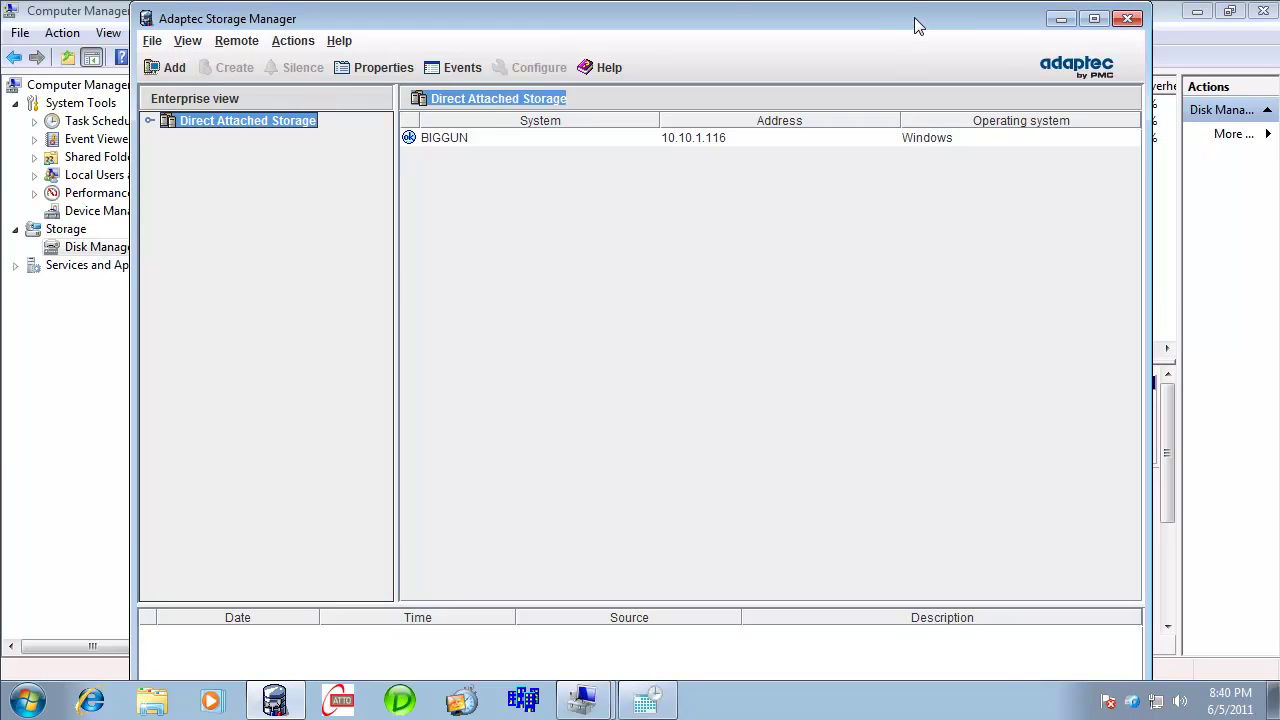
drag(918, 22, 594, 9)
click(966, 194)
drag(971, 194, 1236, 198)
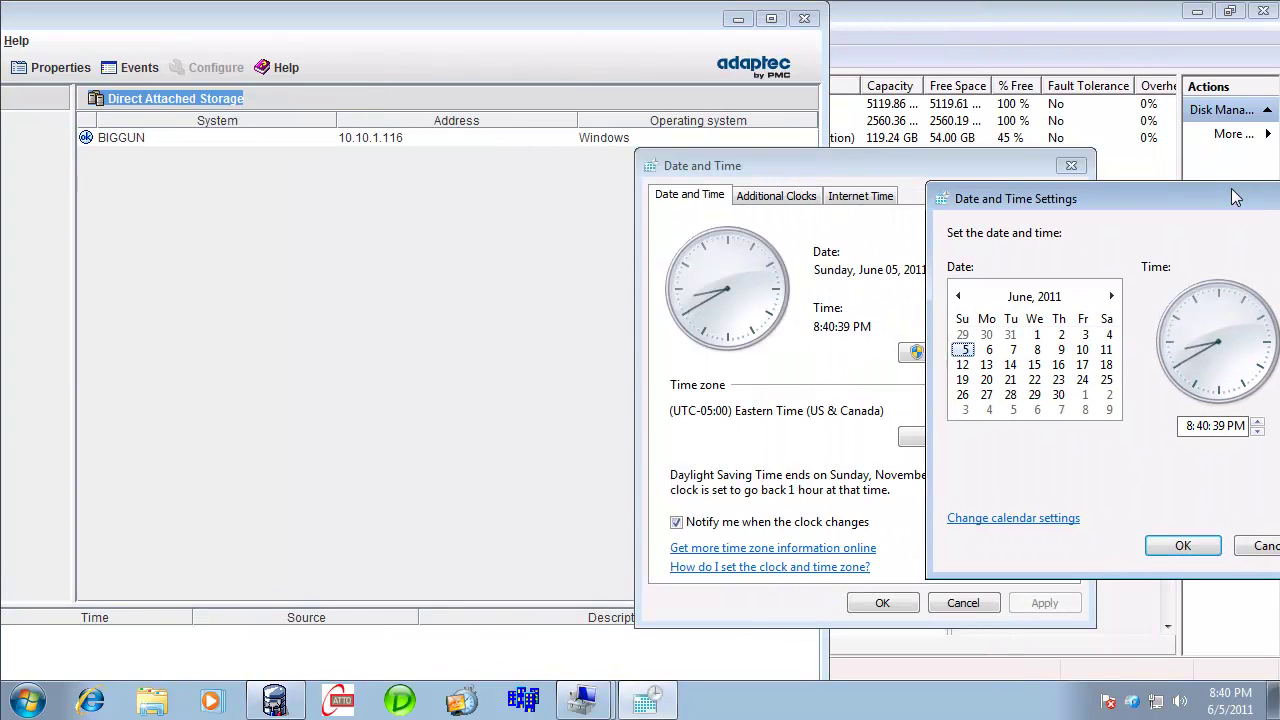
click(804, 18)
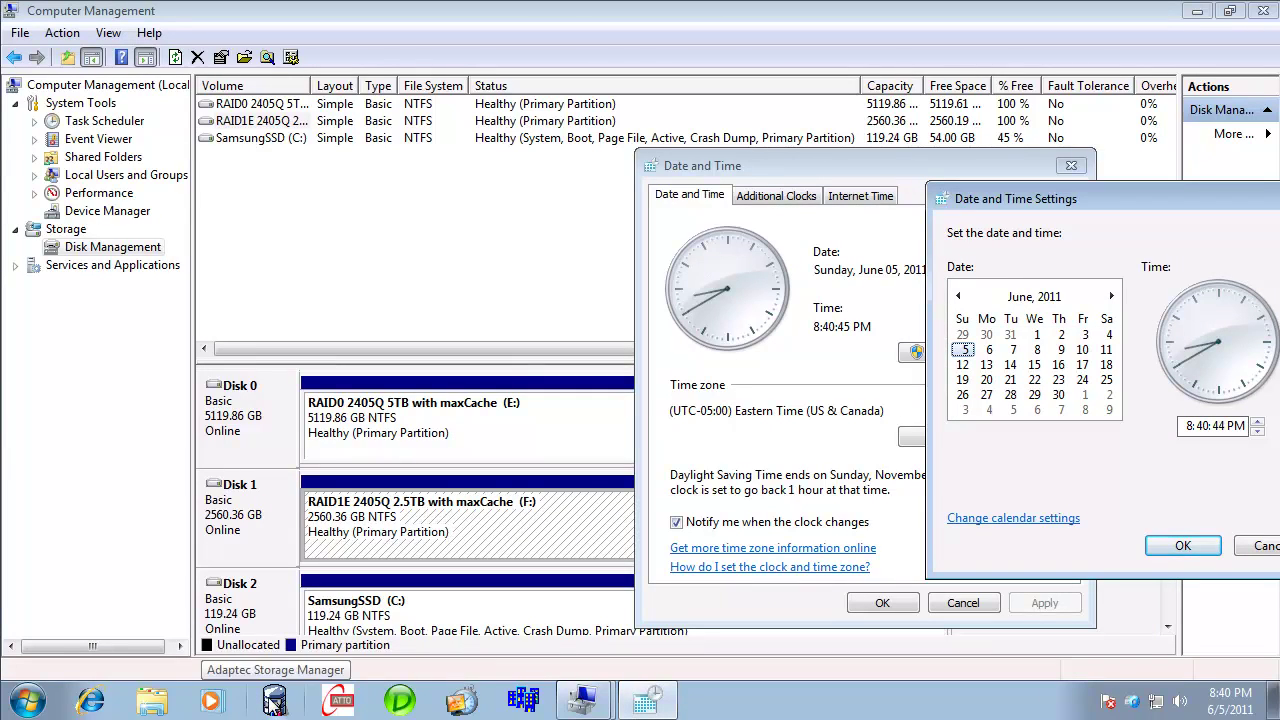
- Reopen Adaptec Storage Manager, log in to the BIGGUN local system with guest privileges, and display Controller 1's devices
click(273, 703)
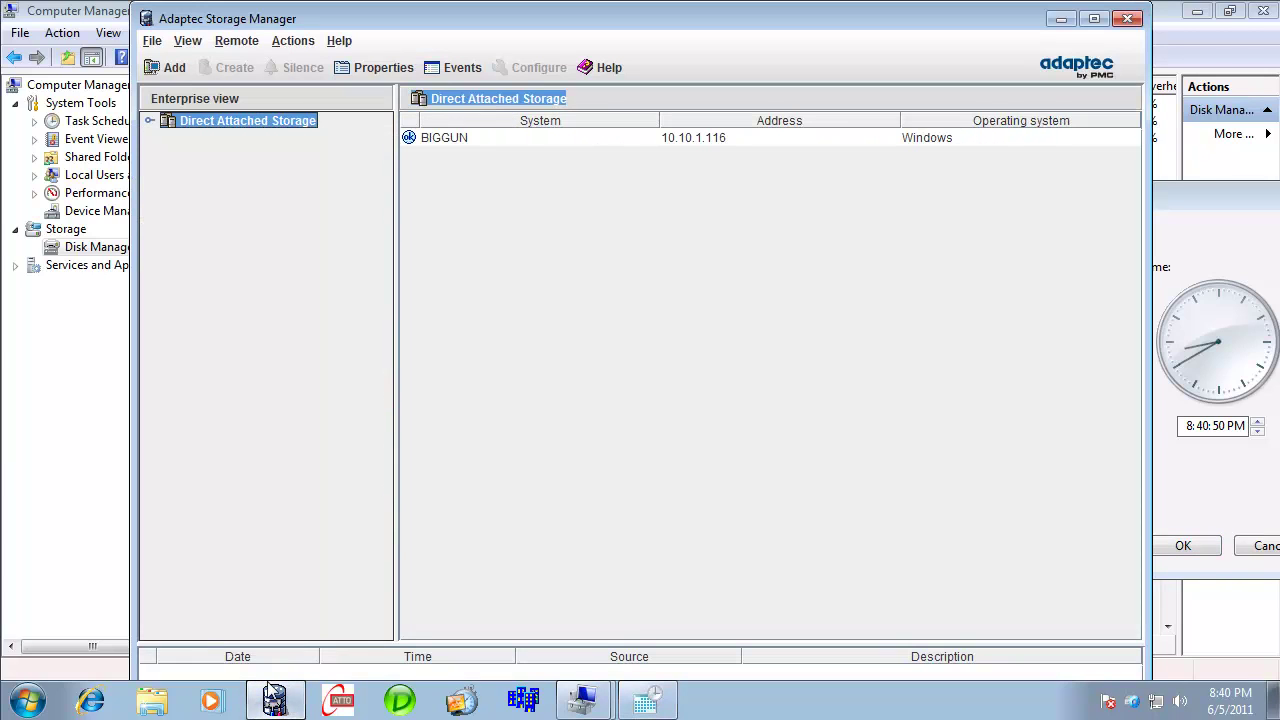
click(150, 122)
click(190, 140)
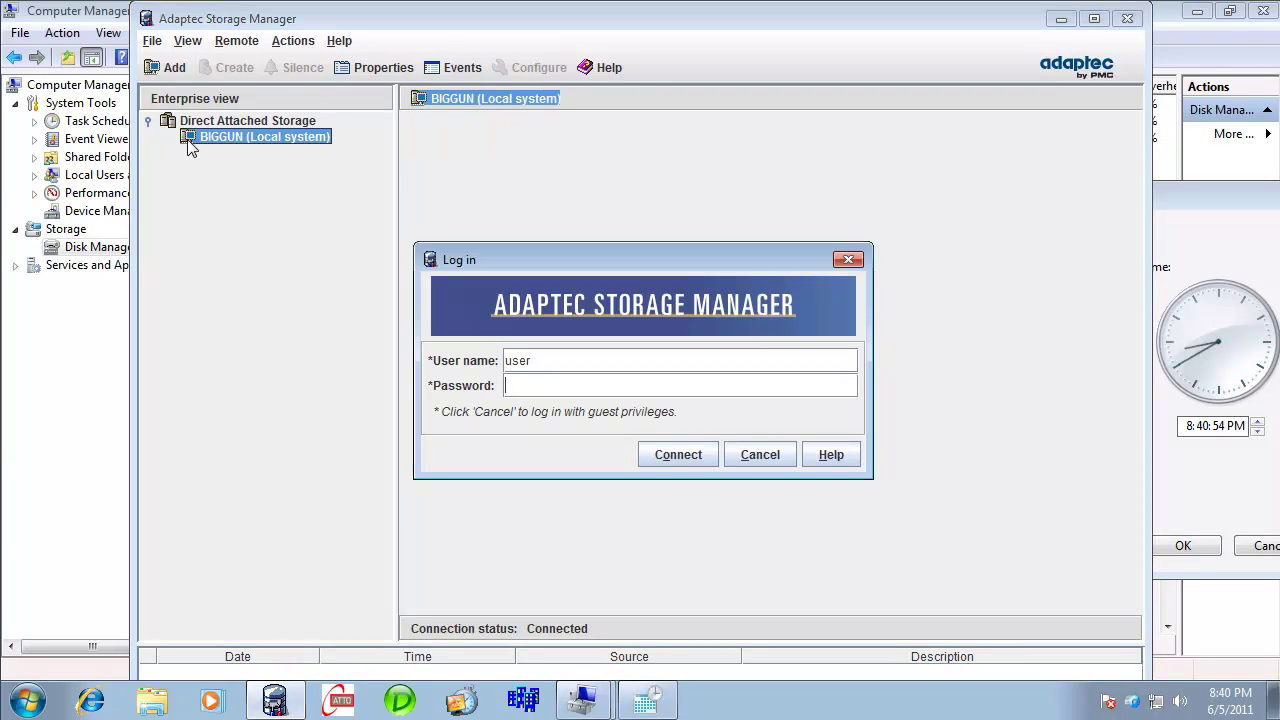
click(760, 455)
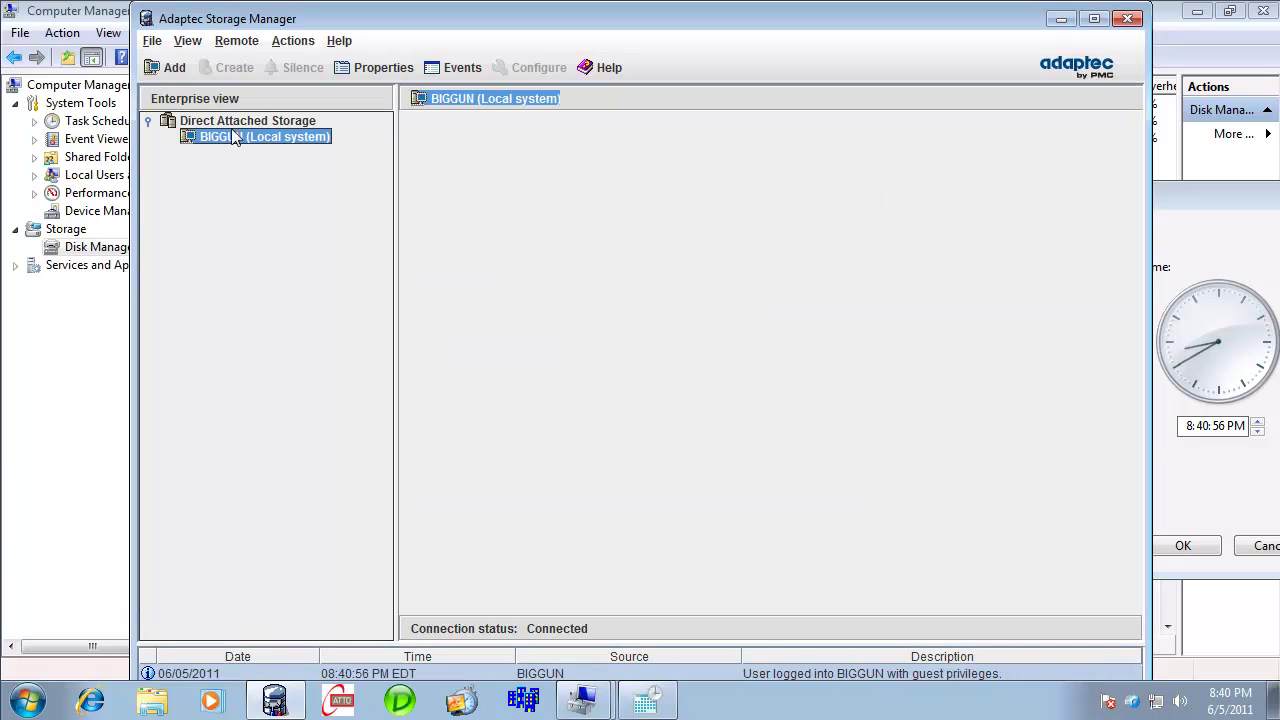
click(929, 391)
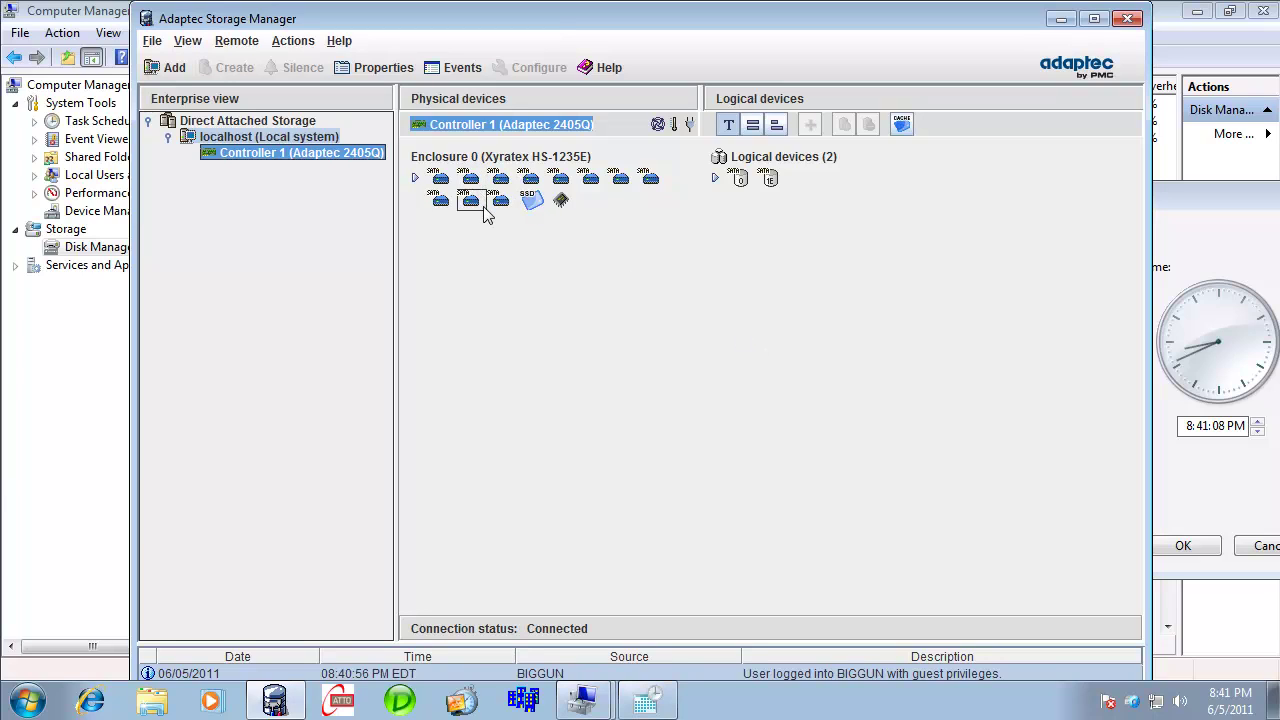
- Examine the properties of the SSD in slot 11, including its device details and MaxIQ cache status, and close them
click(530, 203)
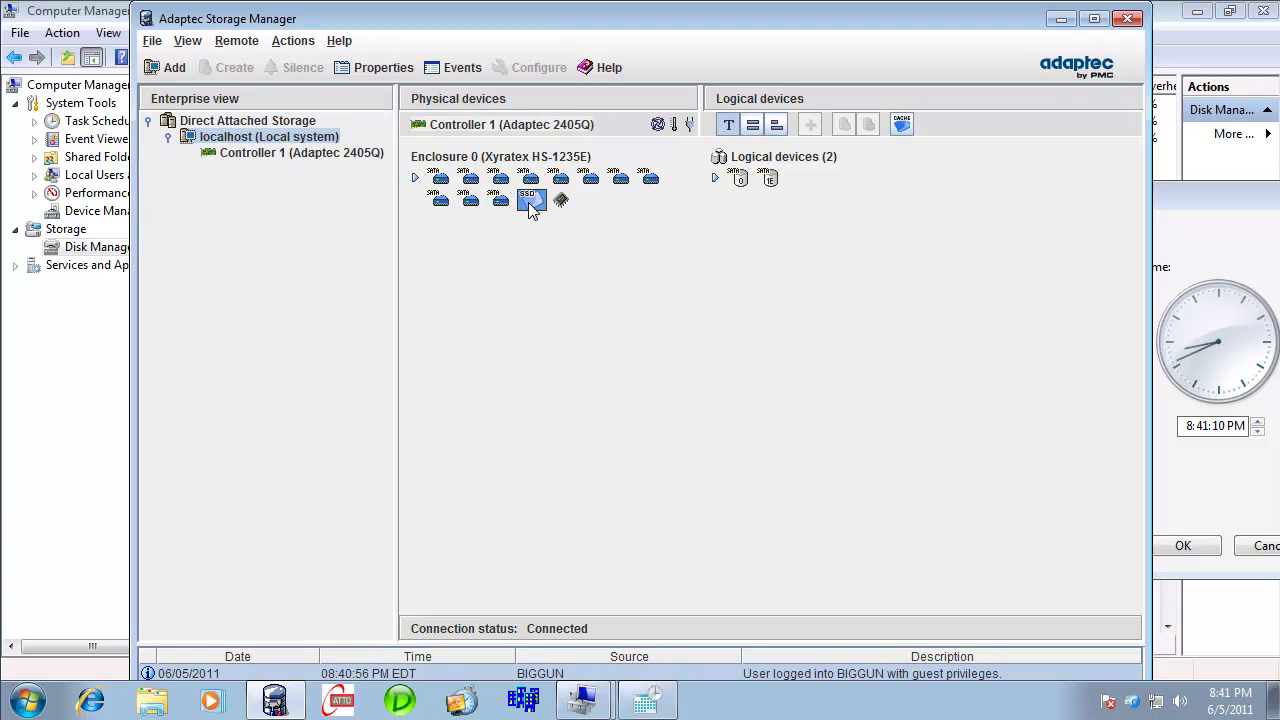
right_click(530, 204)
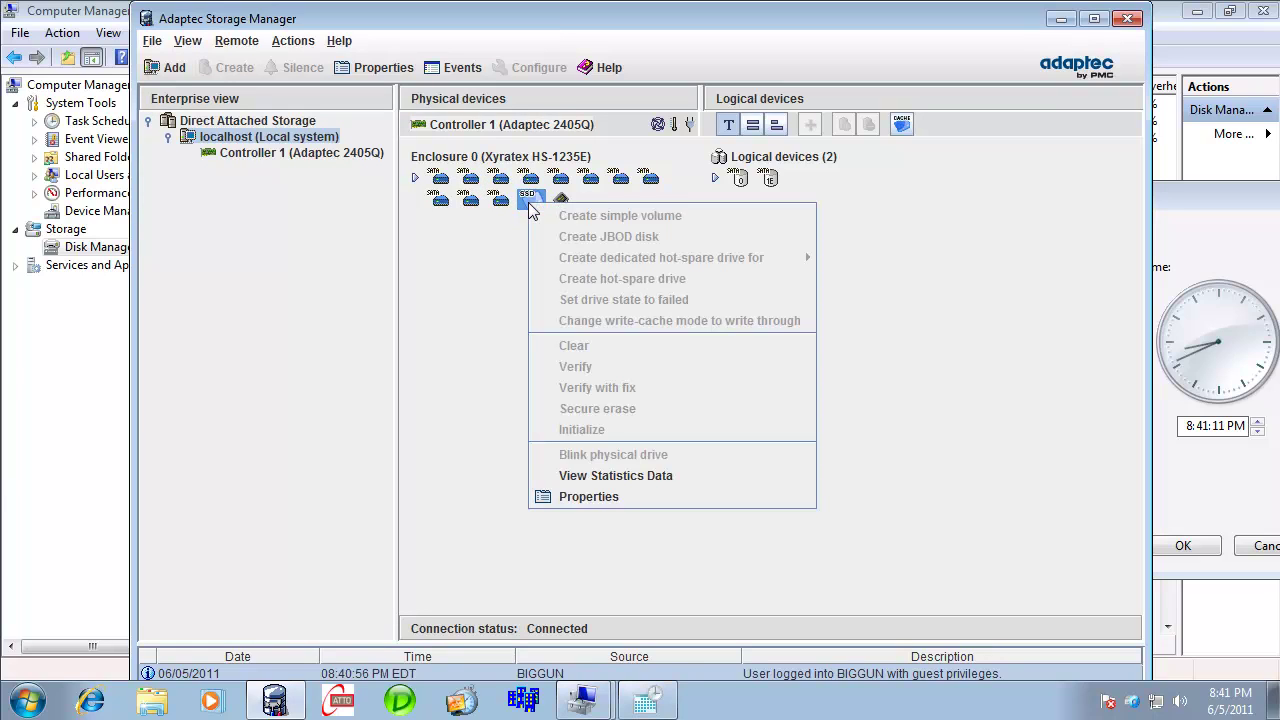
click(598, 500)
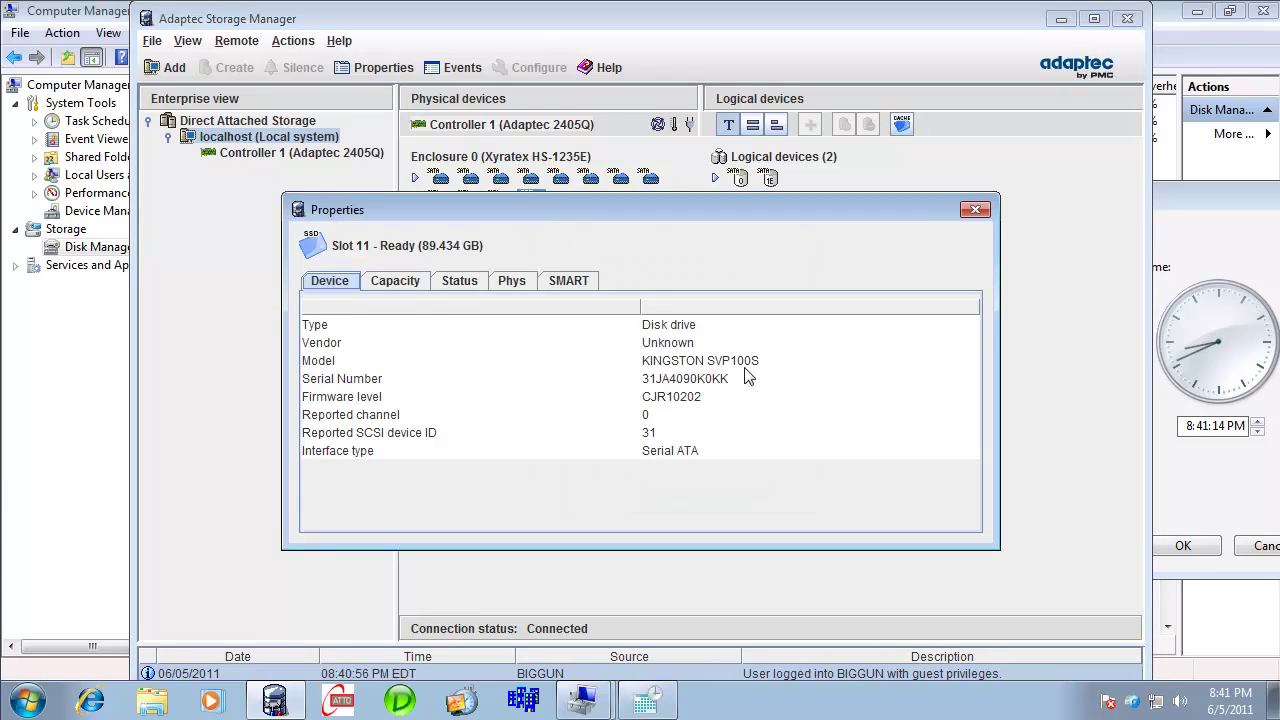
click(558, 287)
click(506, 285)
click(437, 287)
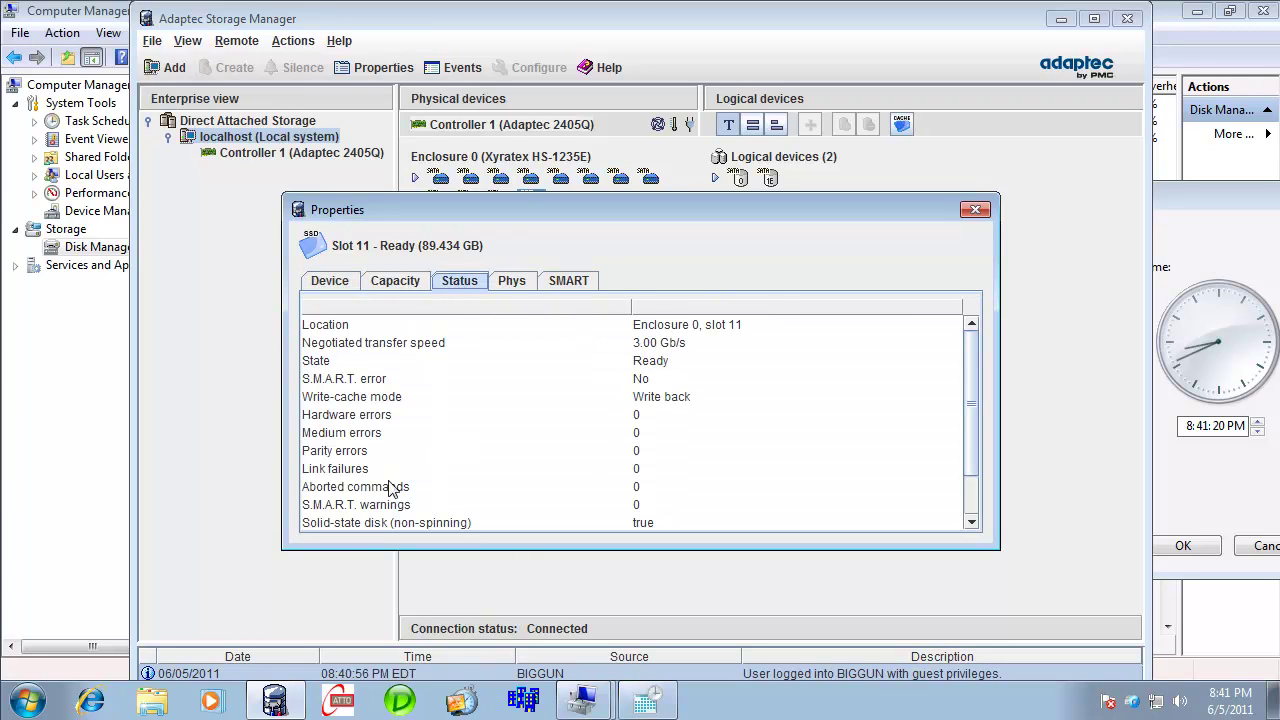
click(972, 503)
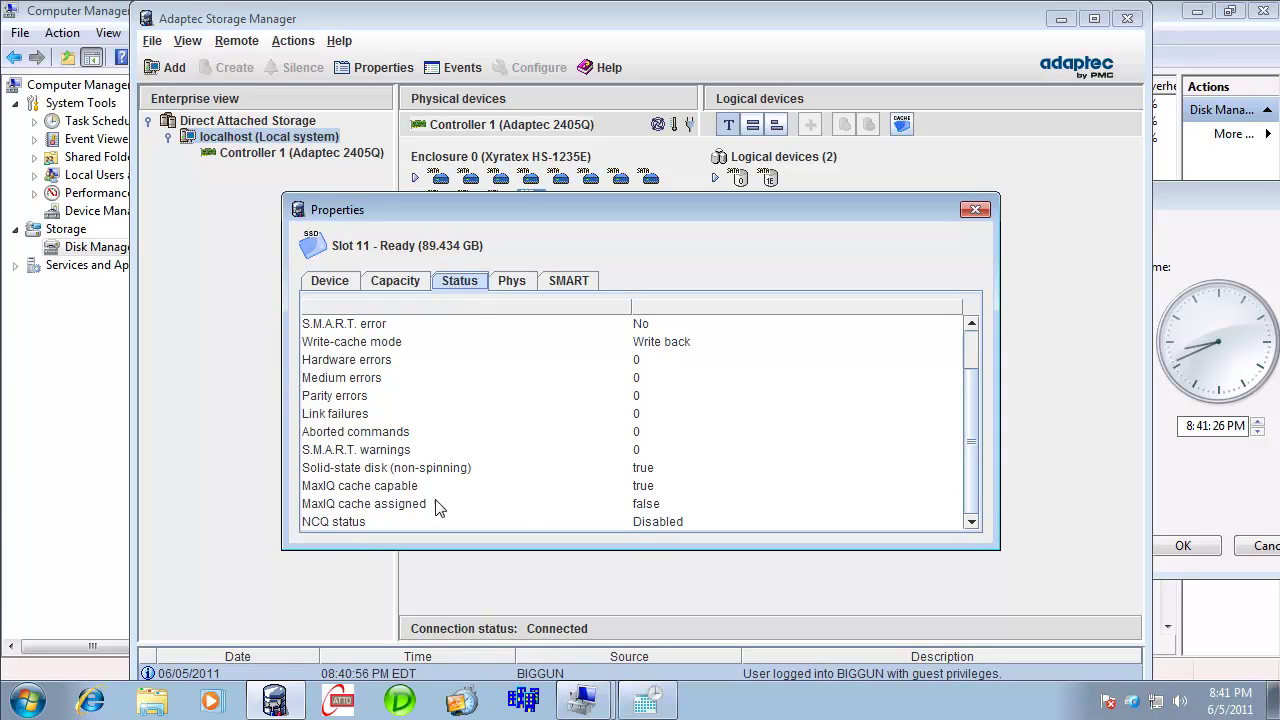
mouse_move(392, 512)
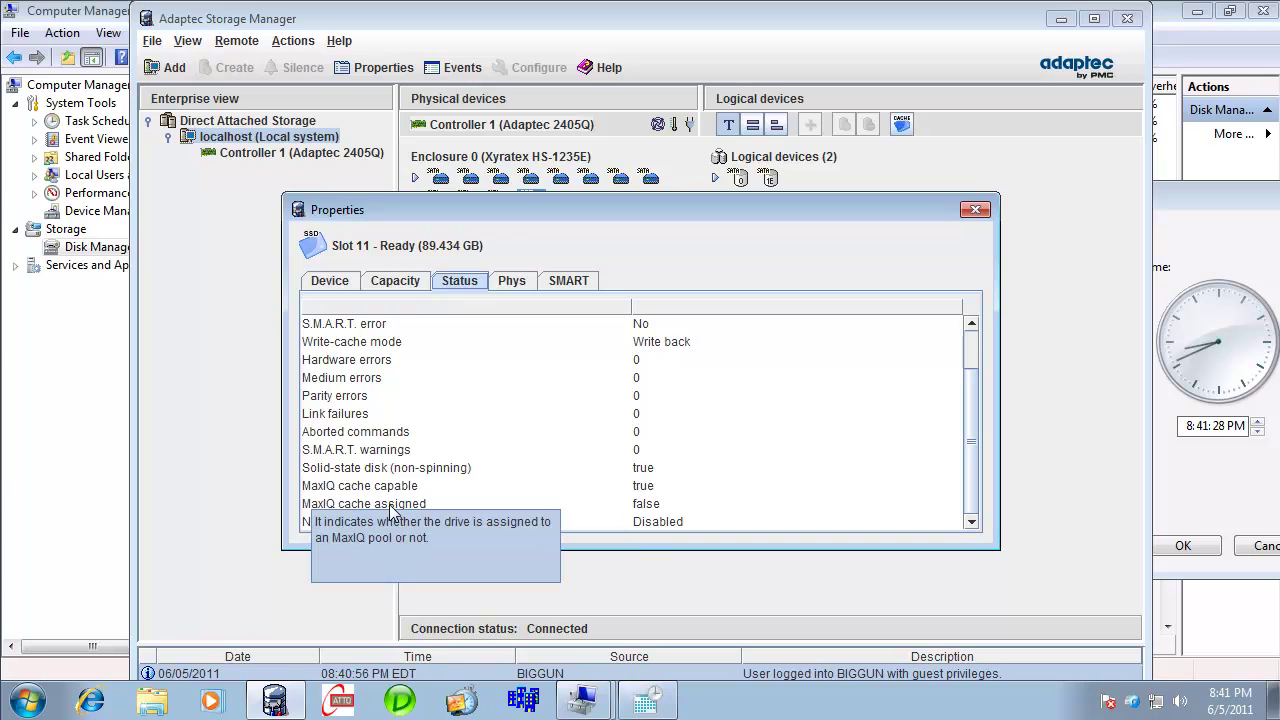
mouse_move(604, 406)
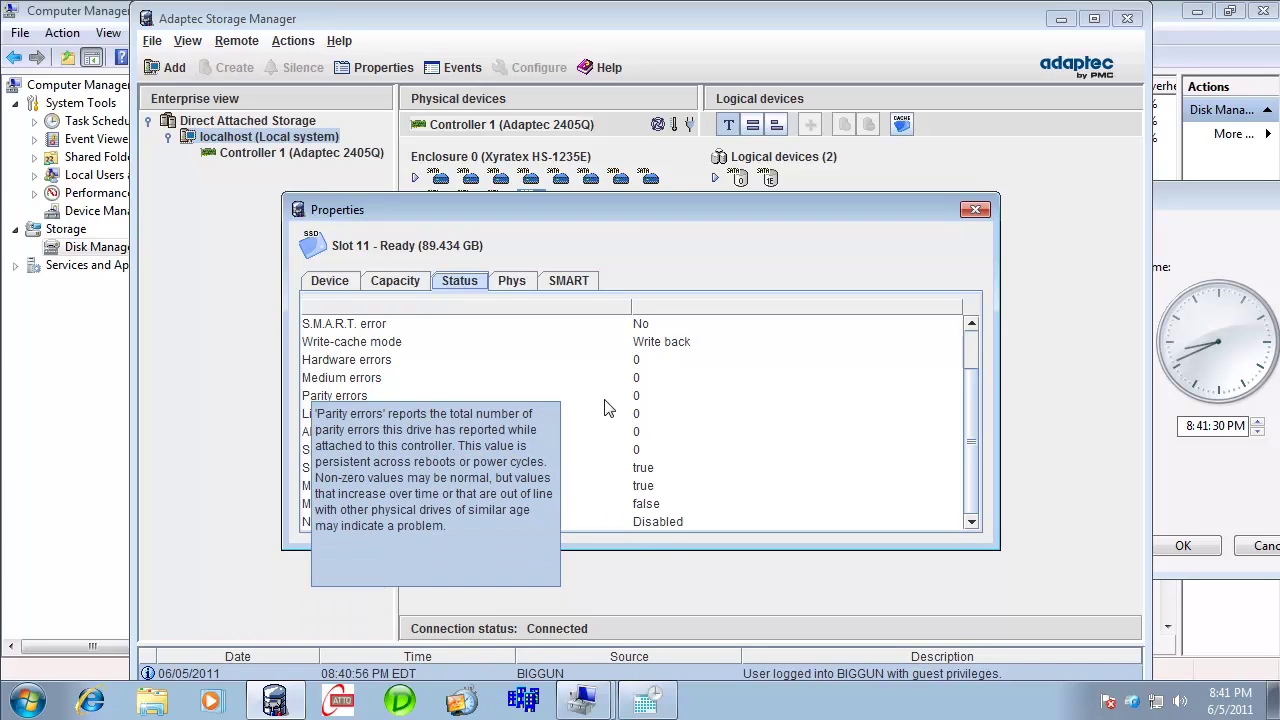
click(975, 209)
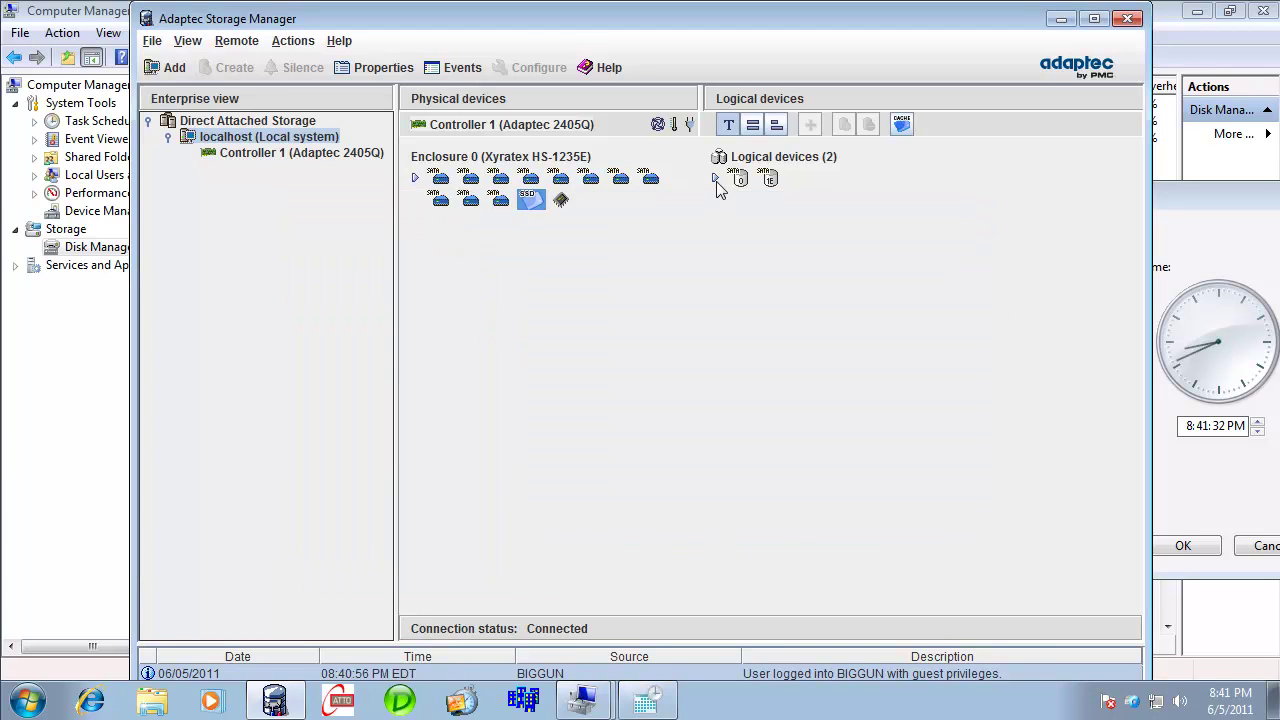
- Expand the logical devices and check the preferred and actual MaxIQ cache settings in the RAID 0 2405Q 5TB properties
click(716, 179)
click(750, 178)
right_click(752, 180)
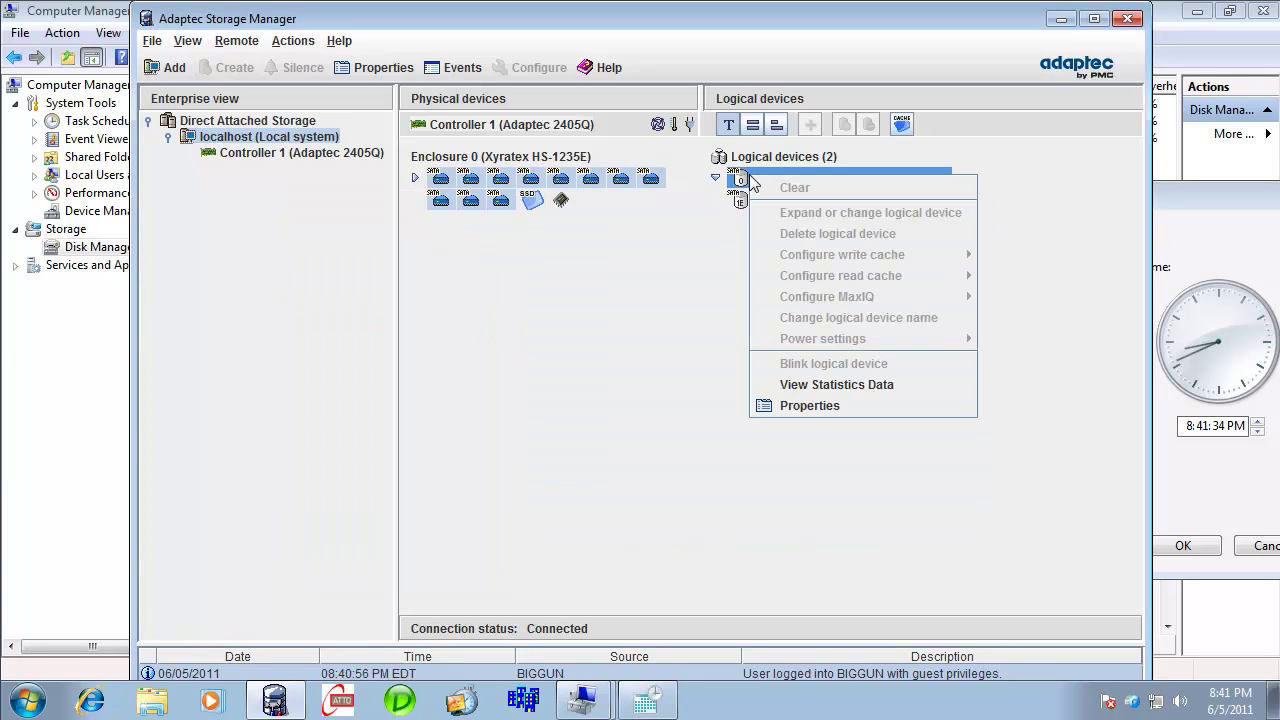
click(808, 406)
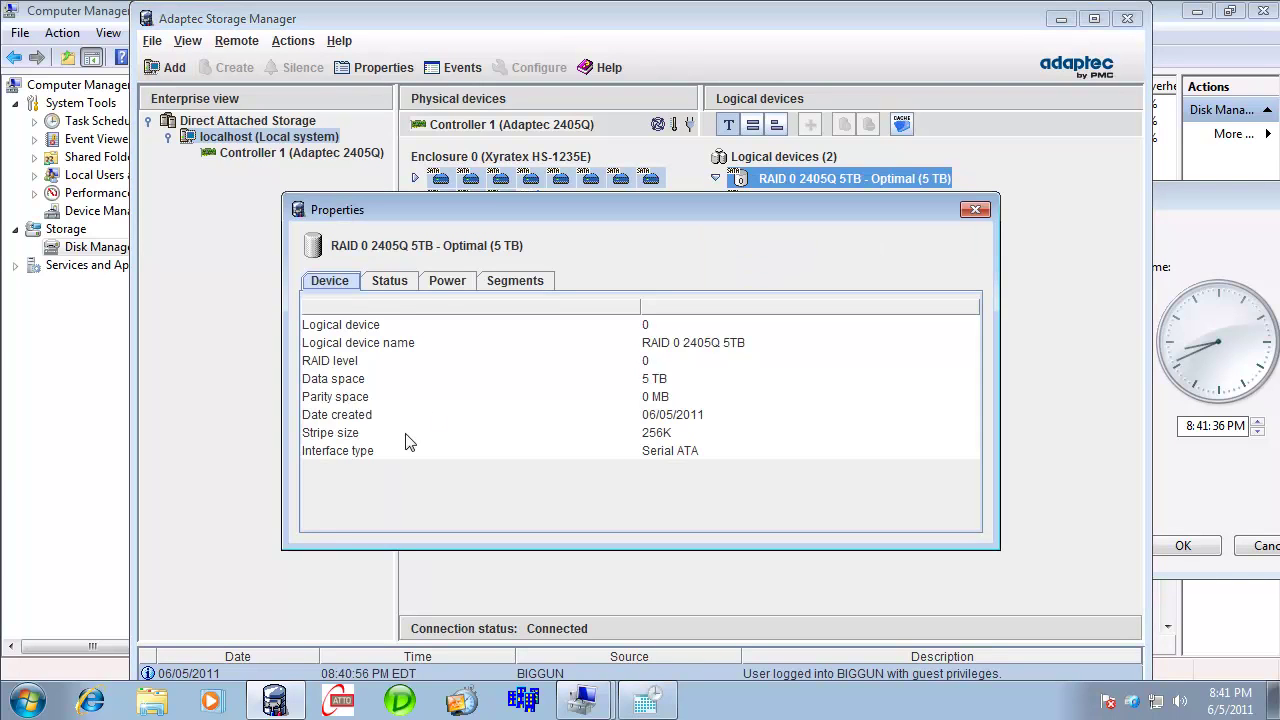
click(392, 283)
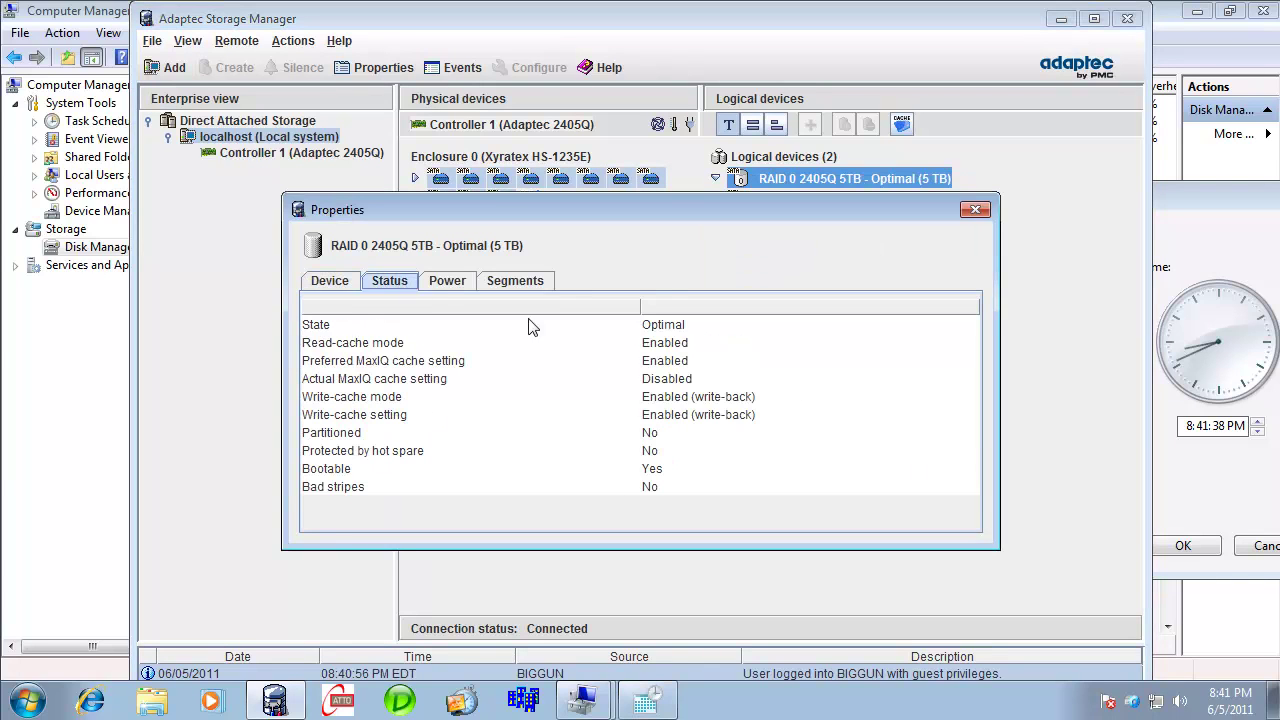
click(515, 283)
click(386, 283)
click(376, 366)
click(380, 382)
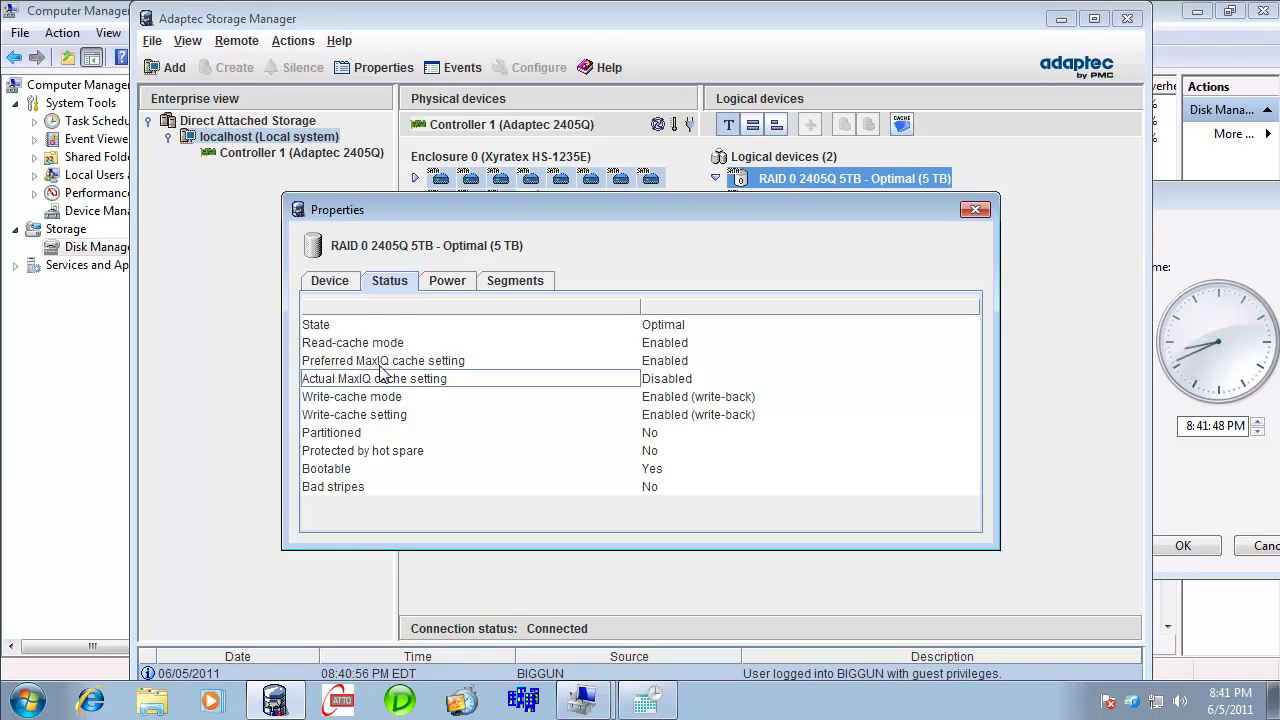
- Review the RAID 0 device's power, segment, status and general device properties, and close the dialog
click(438, 284)
click(525, 290)
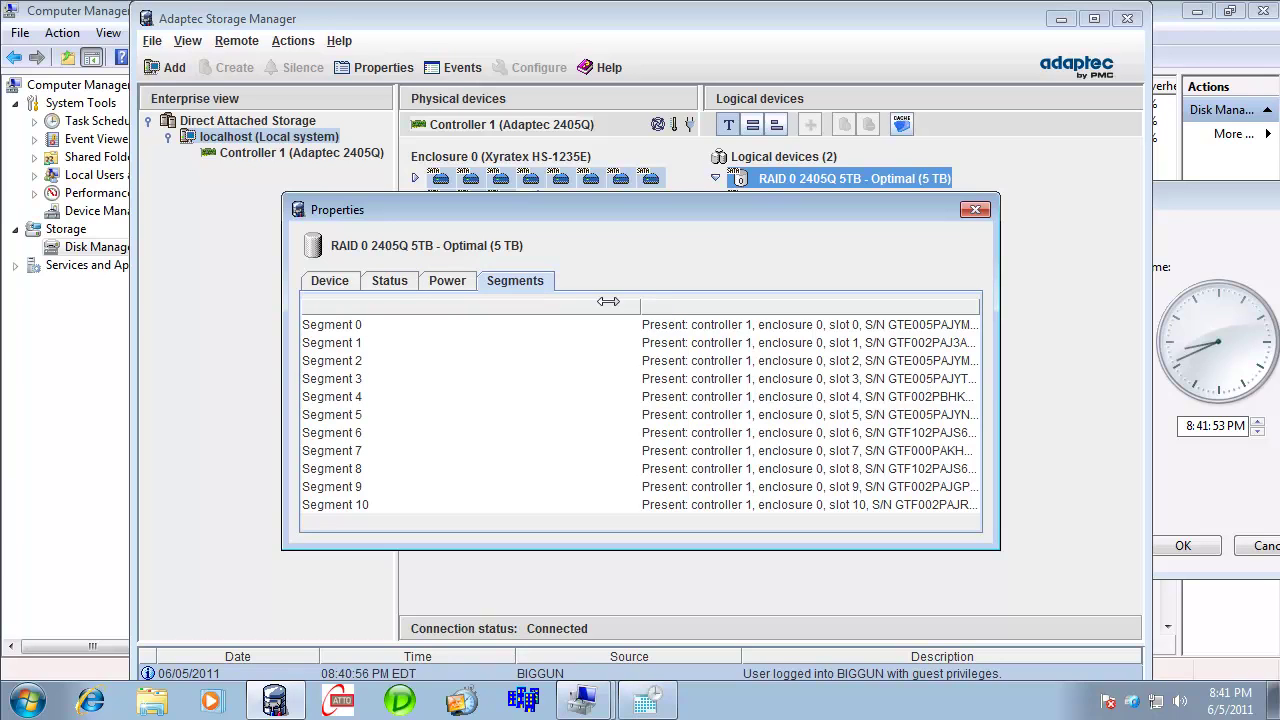
click(391, 283)
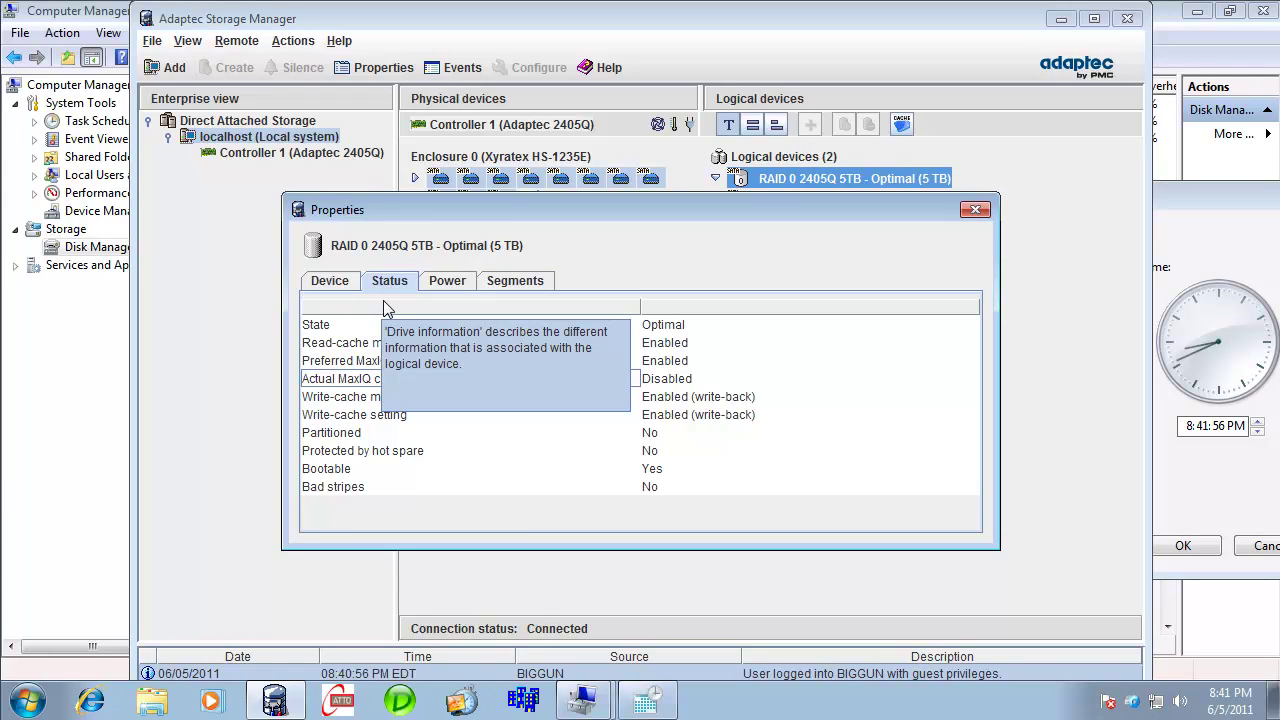
click(330, 284)
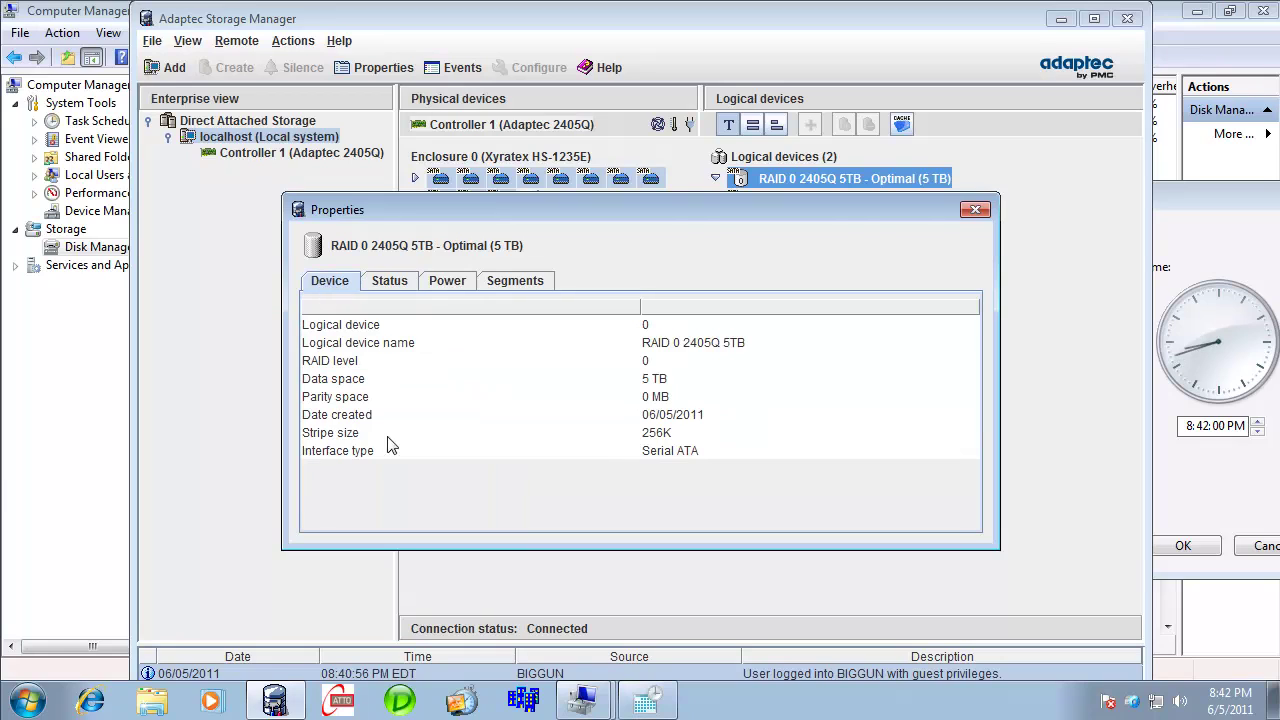
click(975, 211)
- Open the properties of the RAID1E 2405Q 2.5 logical device and view its status details
click(758, 203)
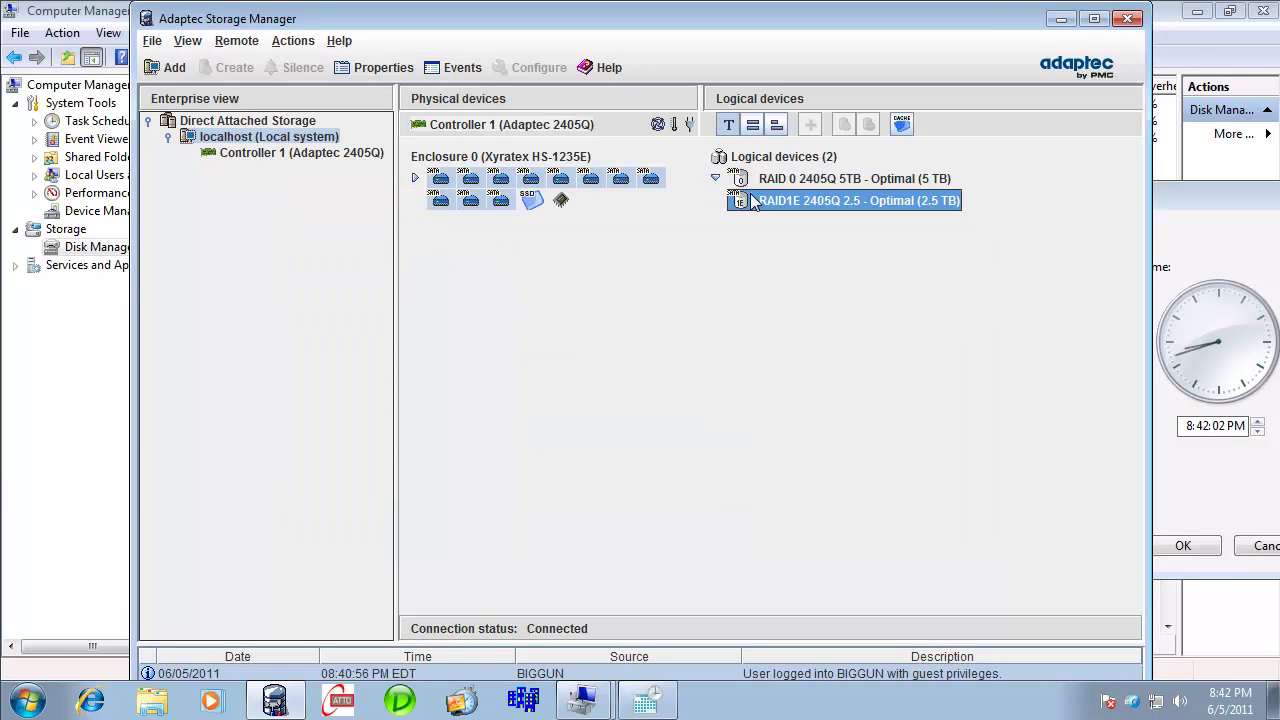
right_click(759, 204)
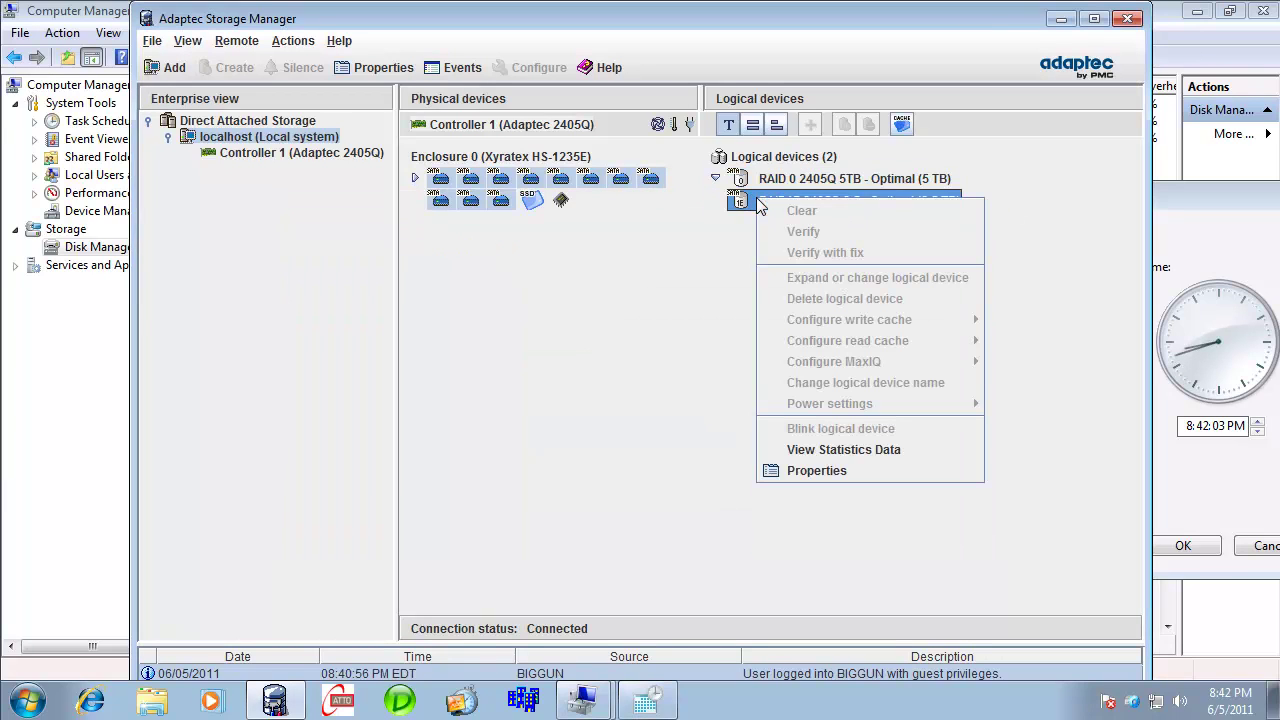
click(830, 472)
click(398, 285)
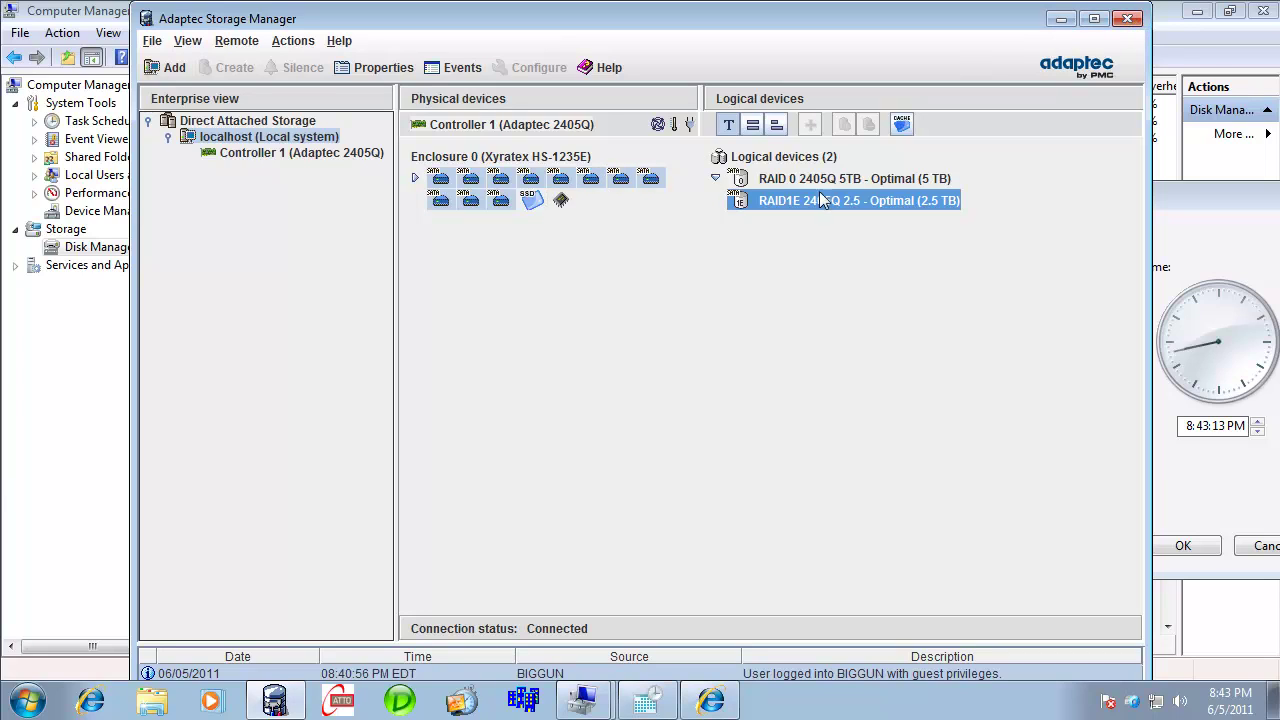
- Select the RAID1E and RAID 0 logical devices in turn to compare which physical drives belong to each
click(783, 210)
click(925, 202)
click(925, 203)
click(815, 180)
click(820, 200)
click(822, 182)
- Clear the desktop by minimizing Adaptec Storage Manager and Computer Management and cancelling both date and time dialogs
click(1066, 19)
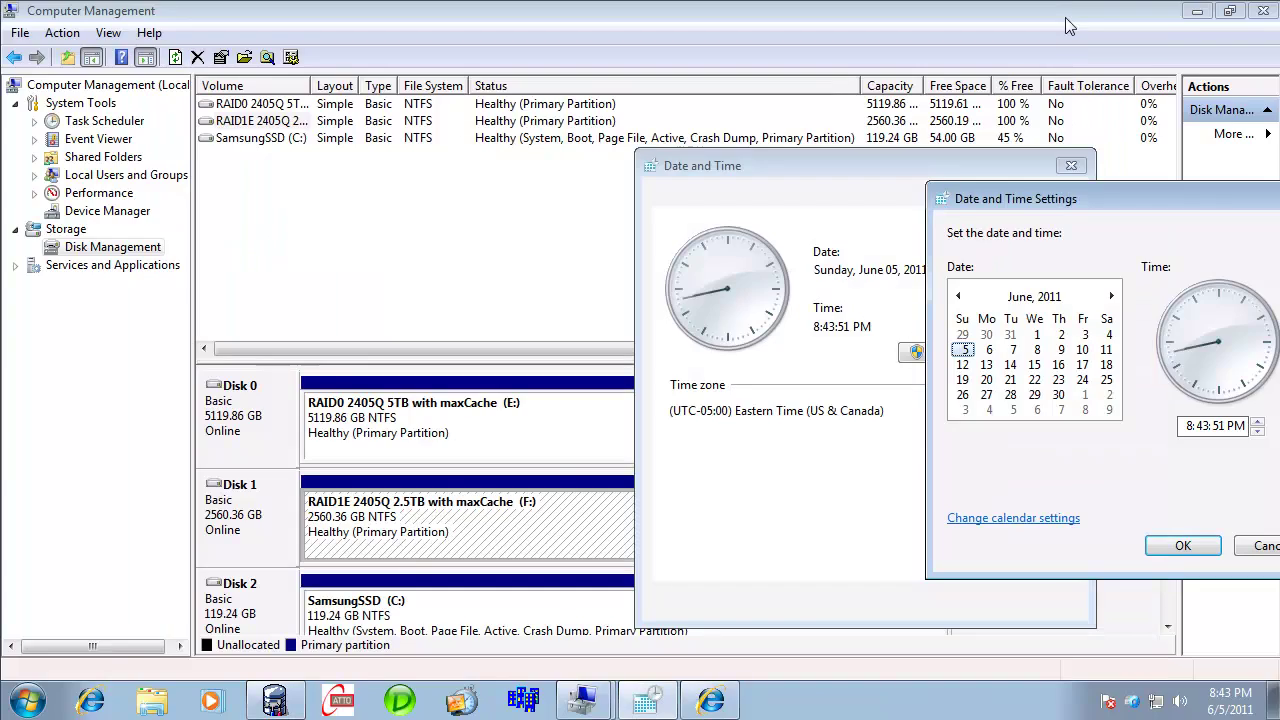
click(1246, 552)
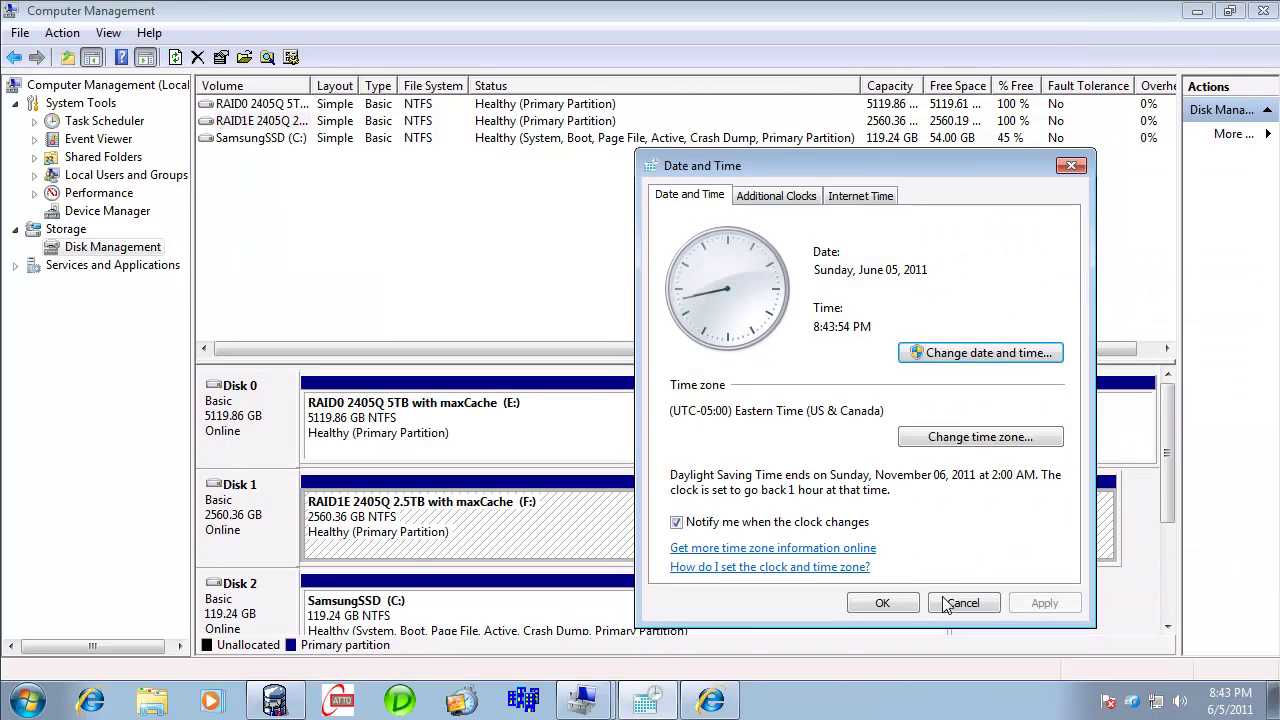
click(948, 602)
click(1198, 12)
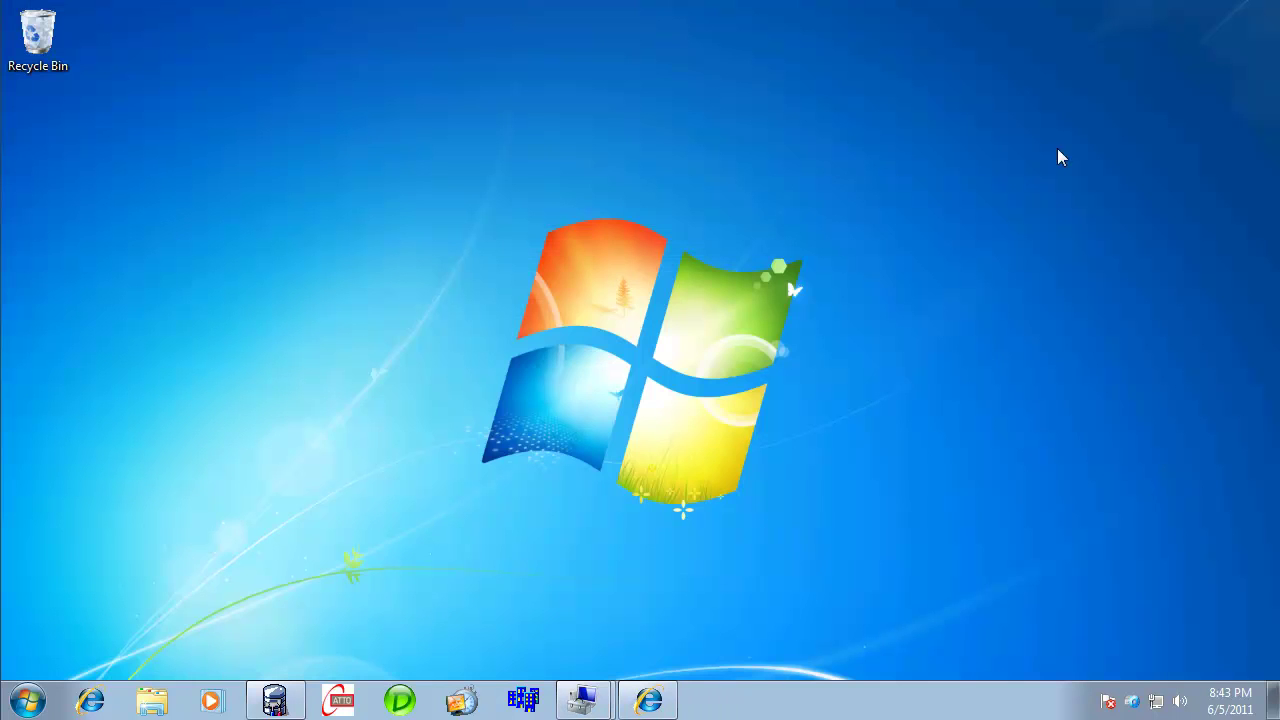
- Launch ATTO Disk Benchmark and open the Computer window to view the available drives
click(338, 700)
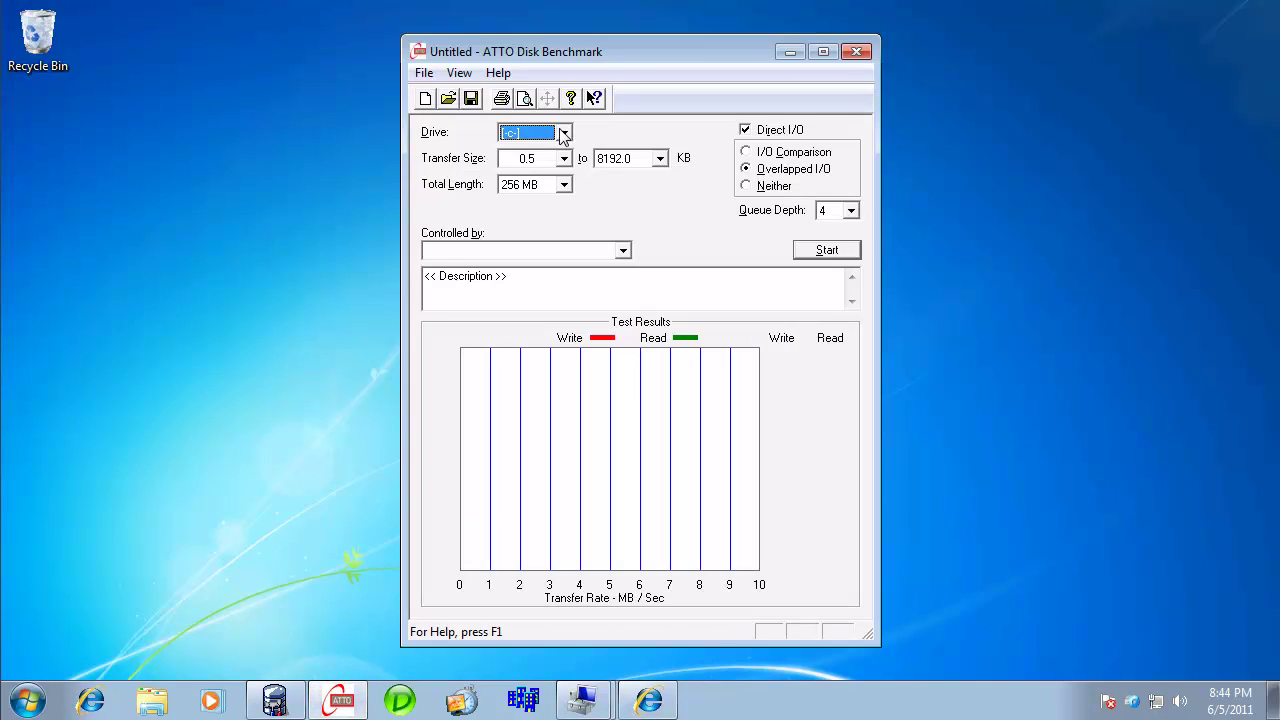
click(32, 702)
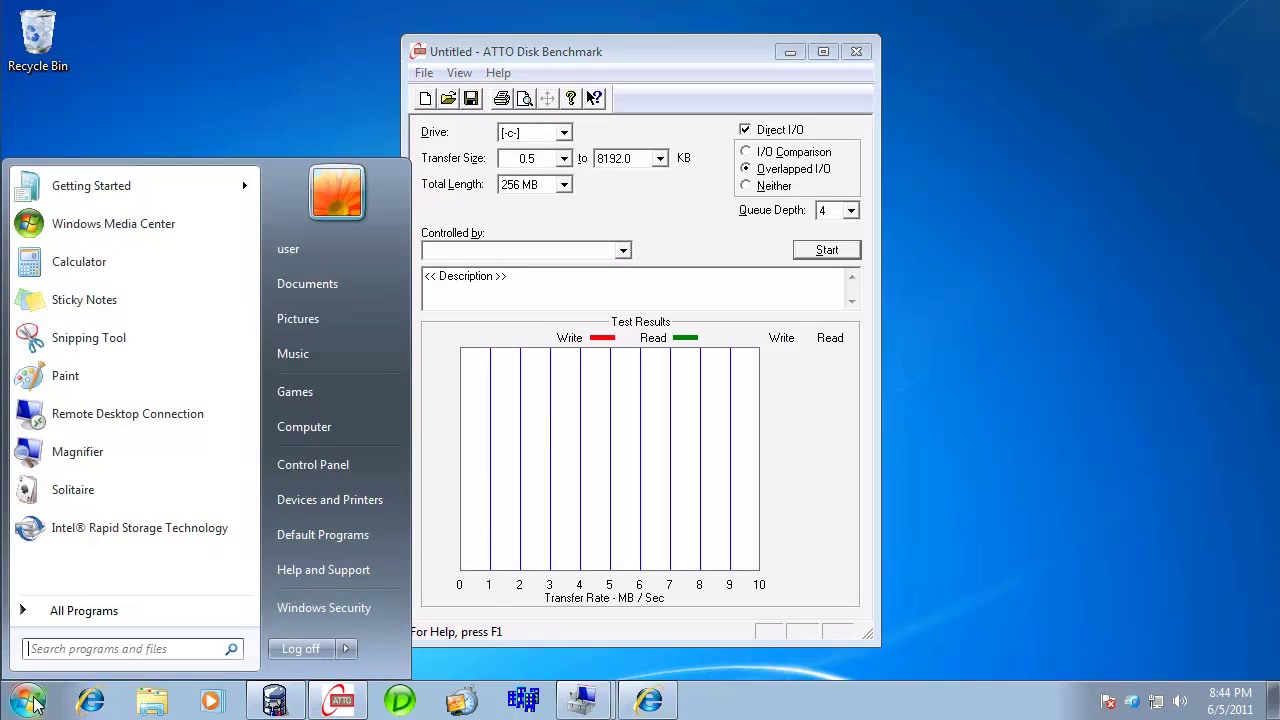
click(333, 430)
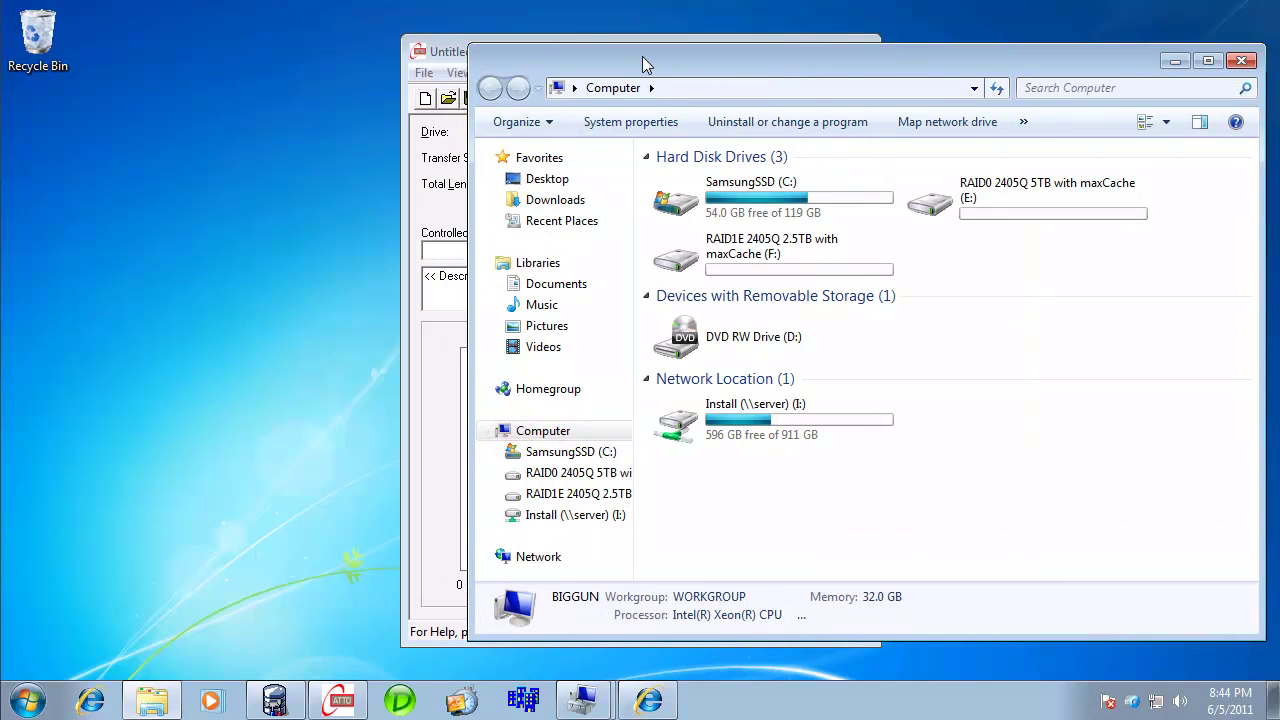
- Arrange the Computer window and ATTO Disk Benchmark so the benchmark settings and the drive list are both visible
drag(642, 56, 775, 454)
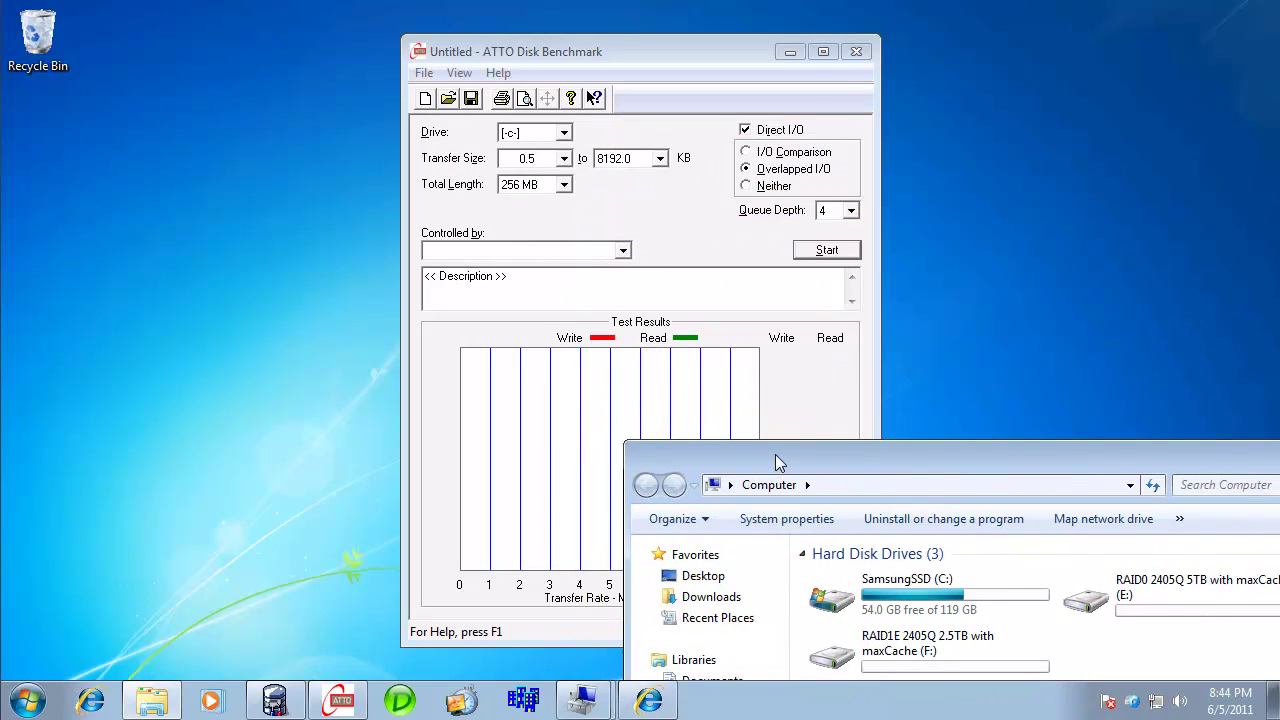
click(634, 46)
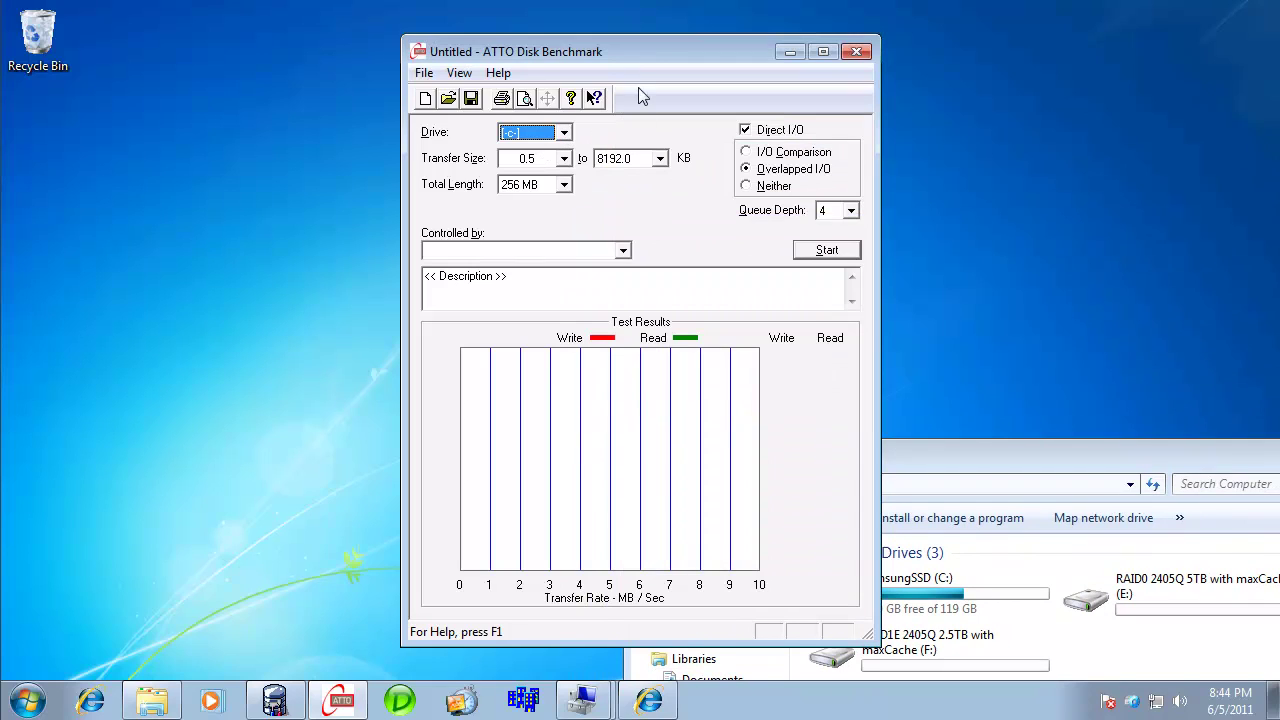
drag(958, 449, 918, 439)
drag(685, 62, 459, 64)
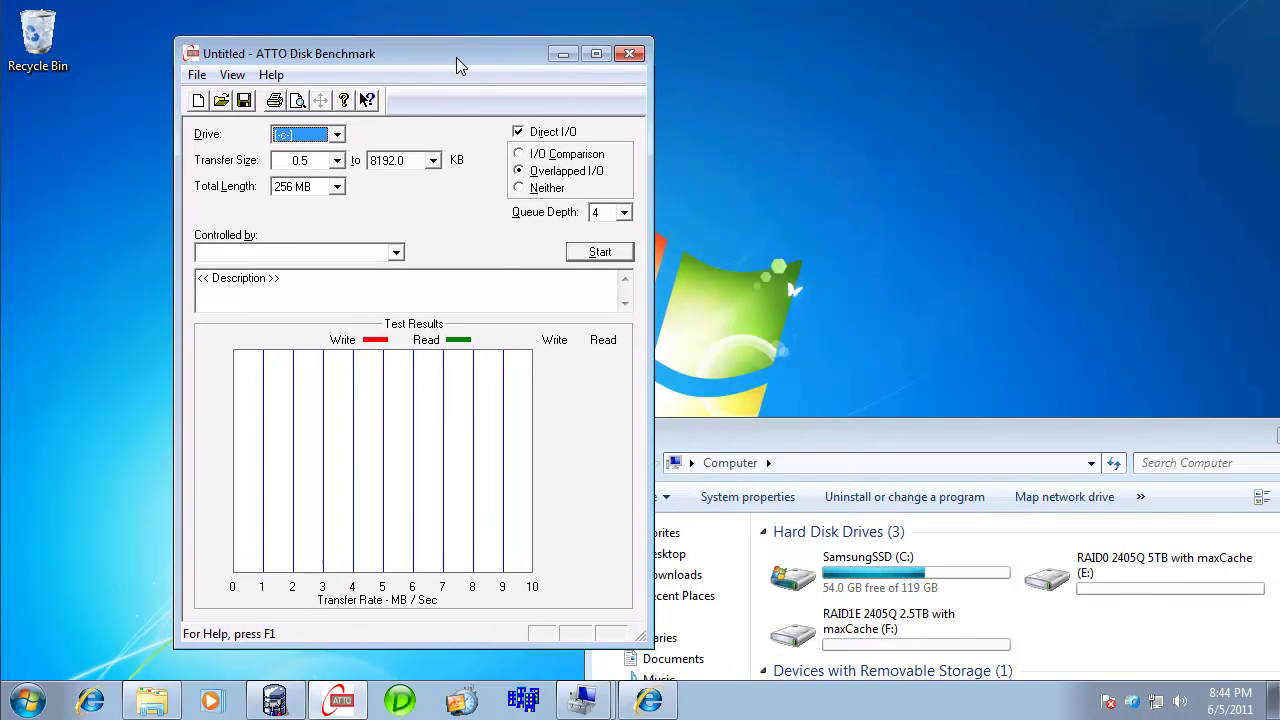
- Benchmark drive E in ATTO with controller 2405Q and the description "RAID0 5TB with maxCache not enabled"
click(337, 134)
click(300, 186)
click(258, 253)
text(24)
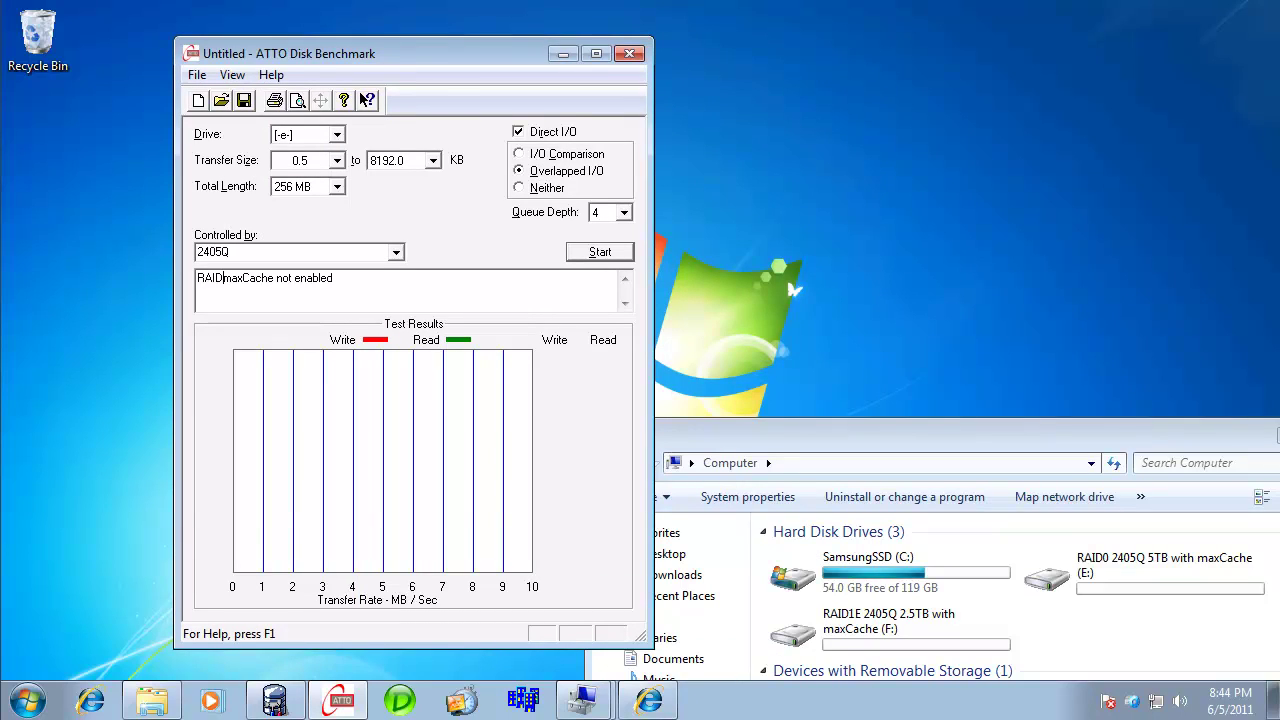
text(0 5TB with)
click(604, 254)
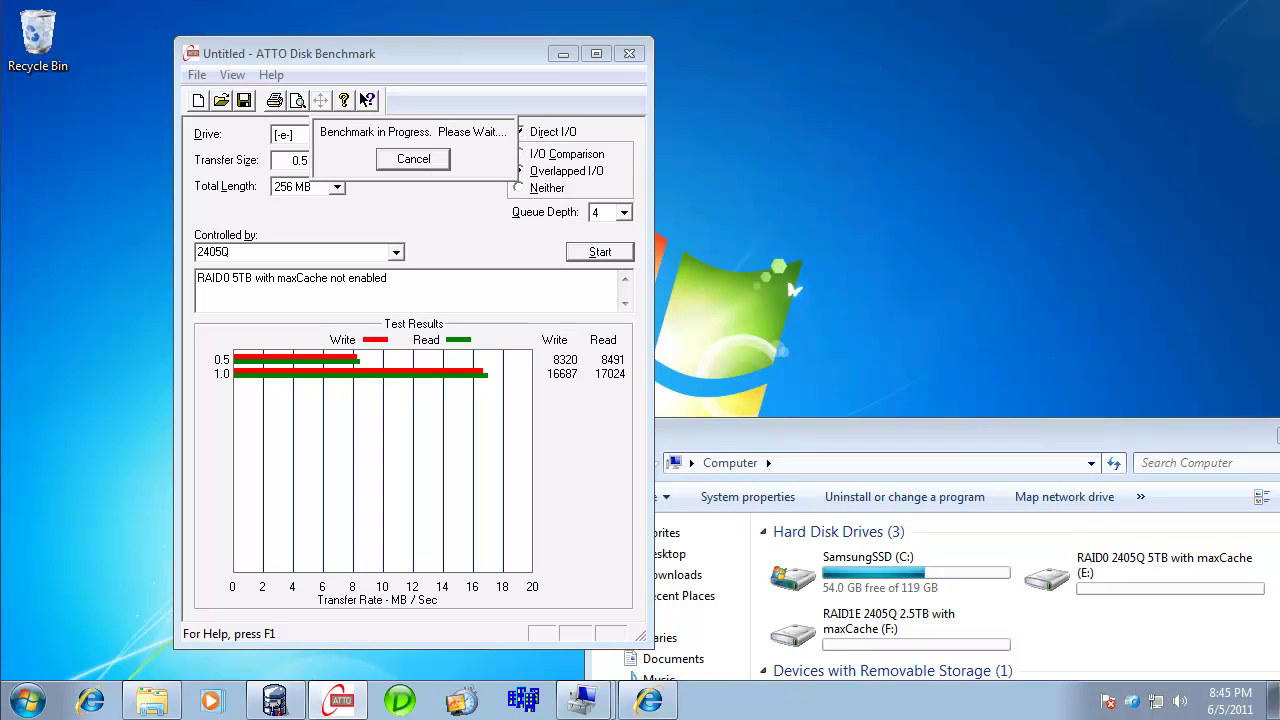
- Open Task Manager beside the running benchmark and display its performance graphs with kernel times
right_click(918, 700)
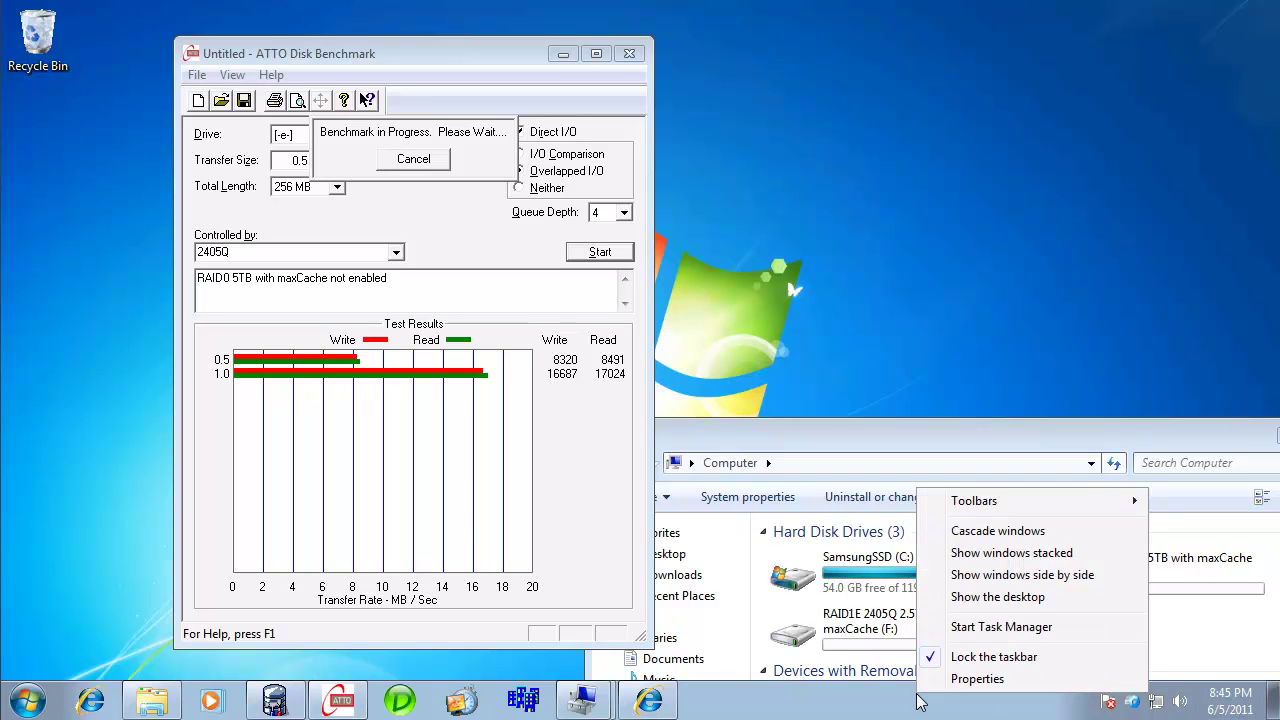
click(983, 630)
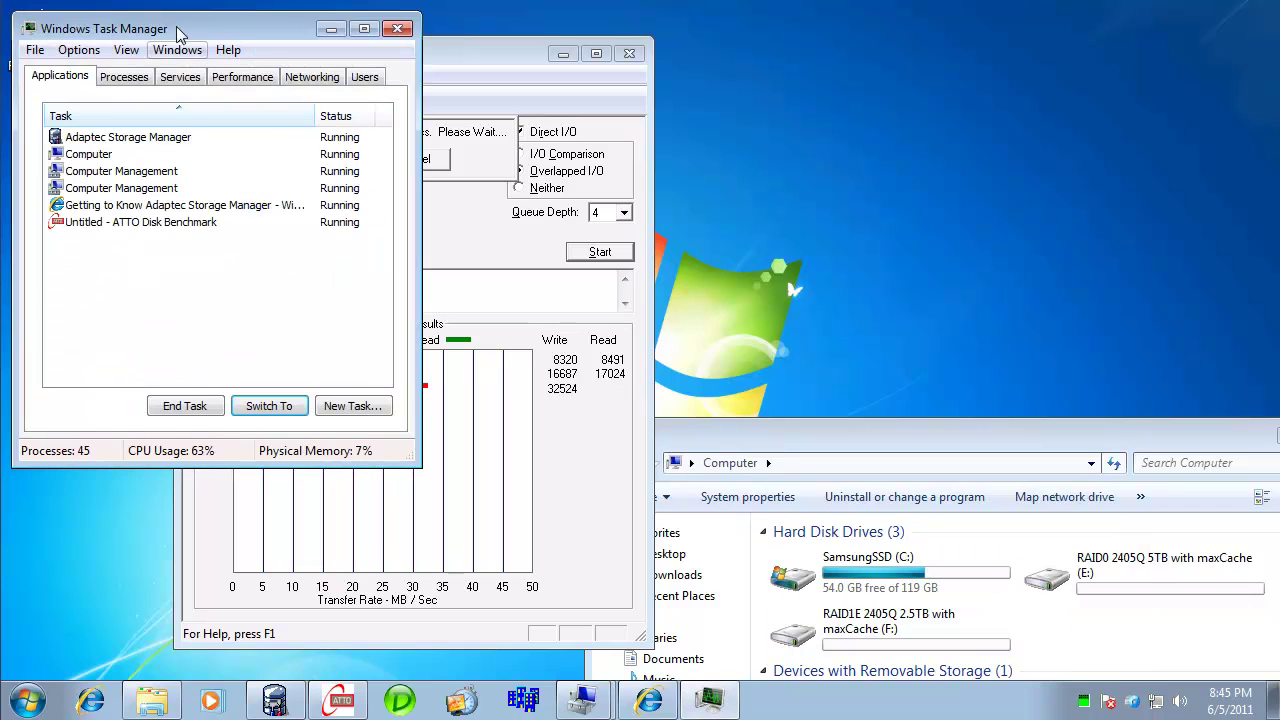
drag(171, 31, 934, 22)
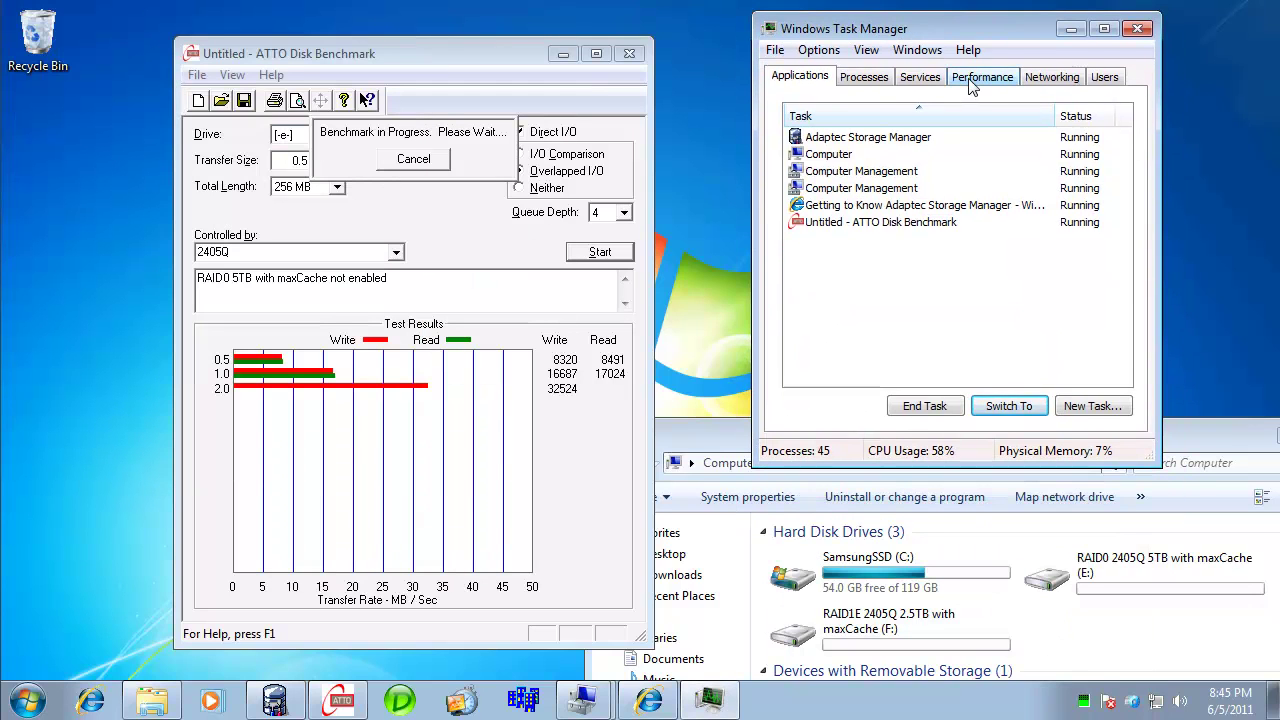
click(968, 80)
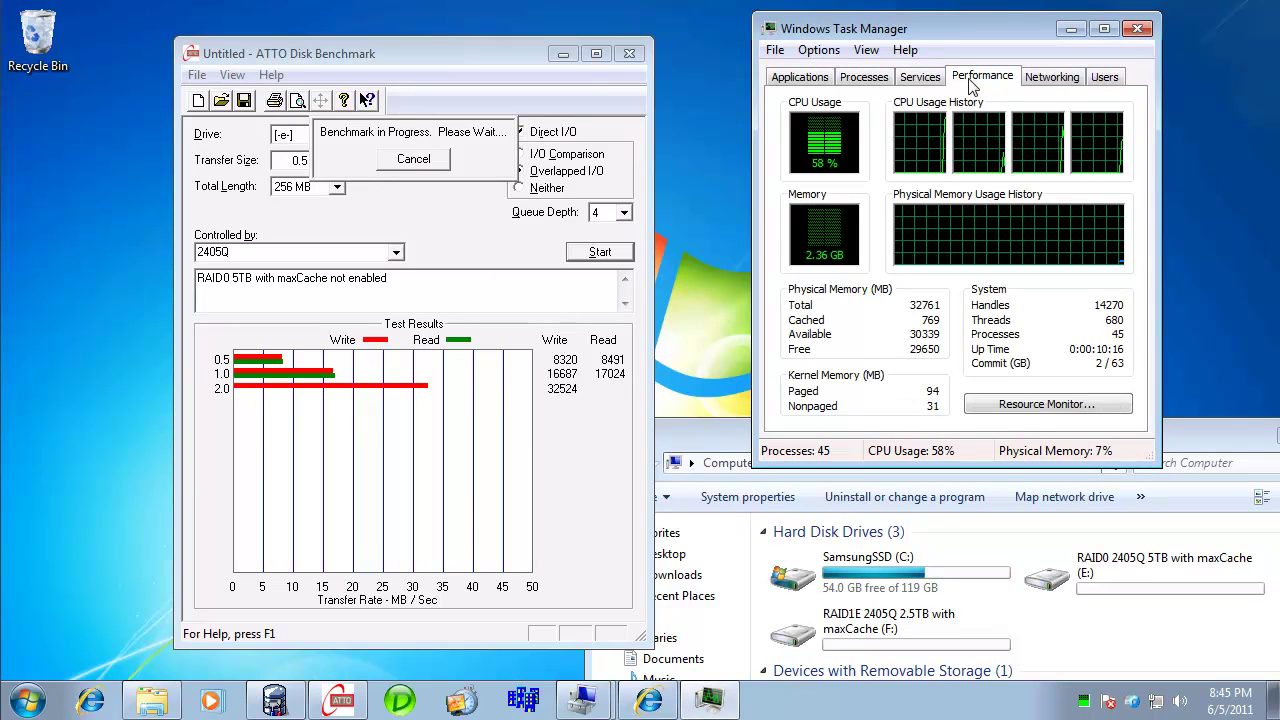
click(868, 52)
click(895, 147)
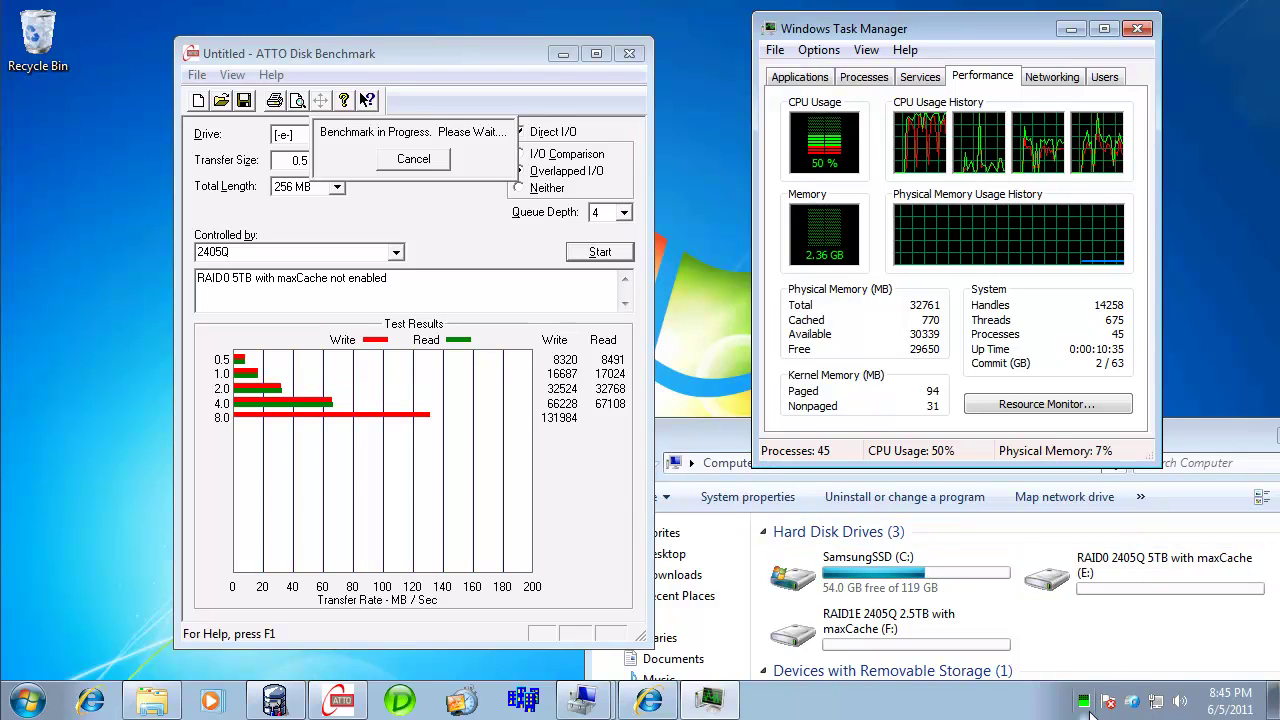
mouse_move(1087, 707)
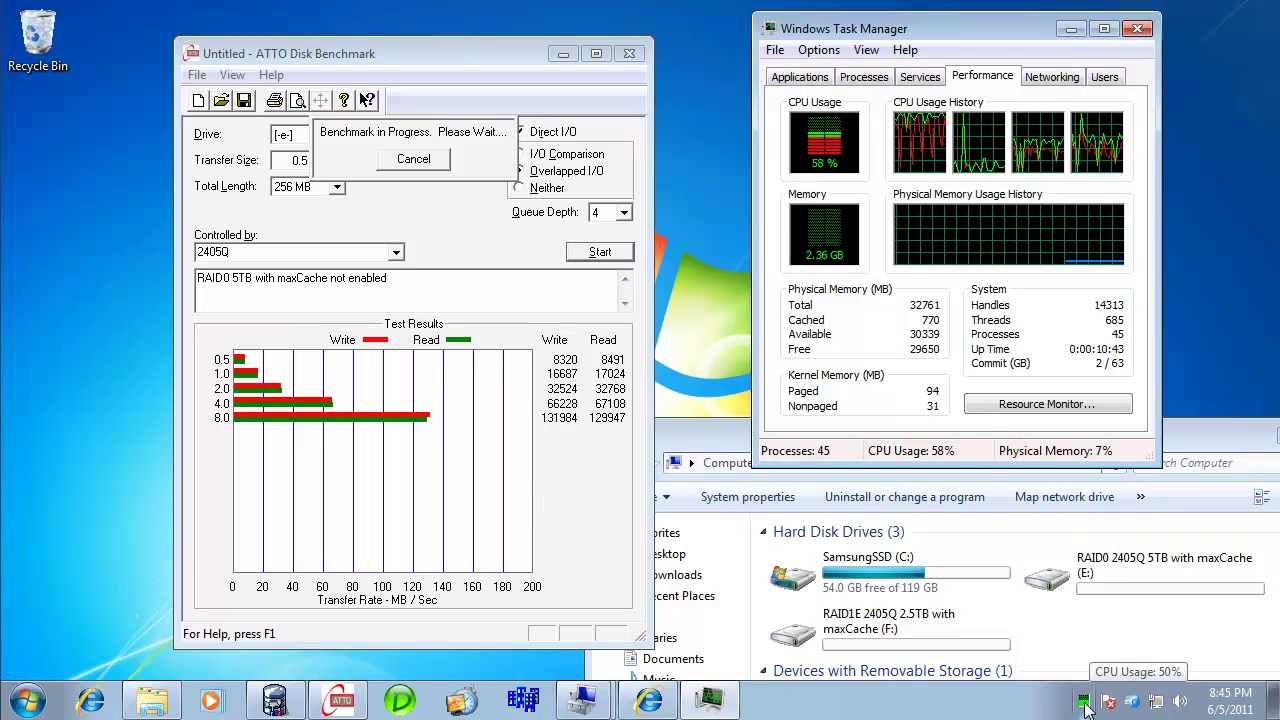
- Locate the ATTO benchmark's process in Task Manager to check its CPU load, and return to the performance graphs
click(790, 84)
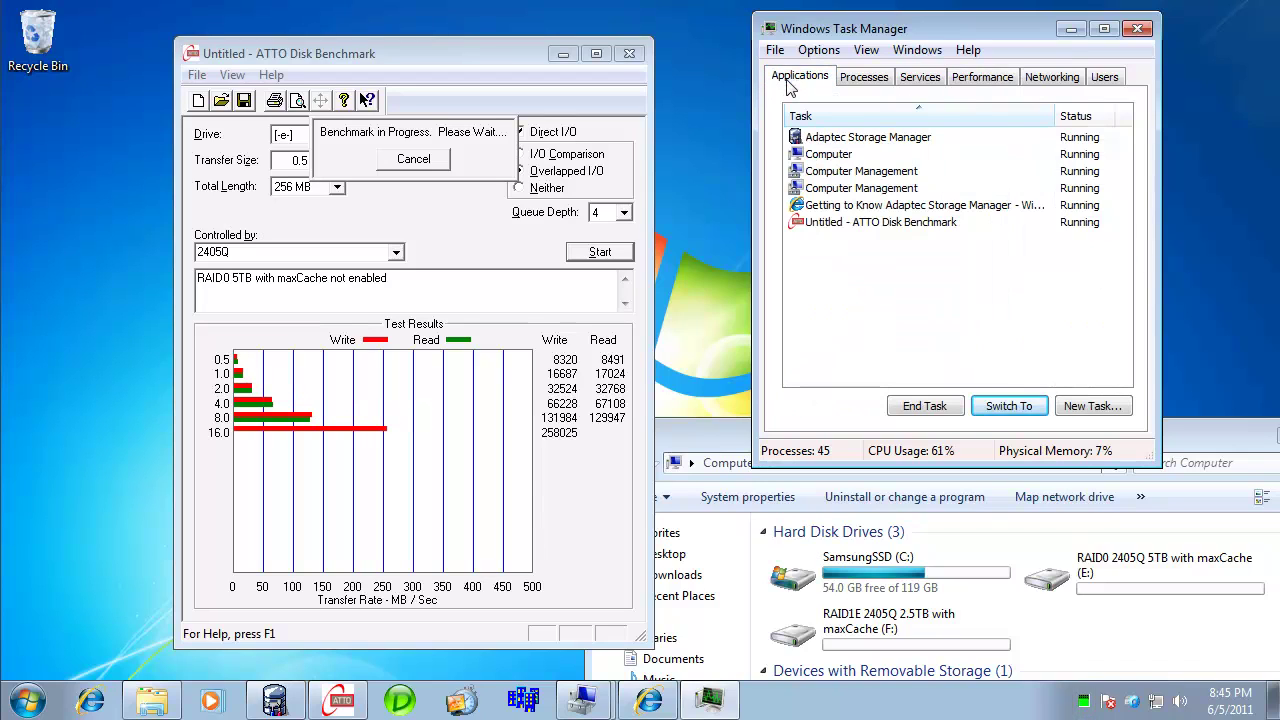
right_click(834, 222)
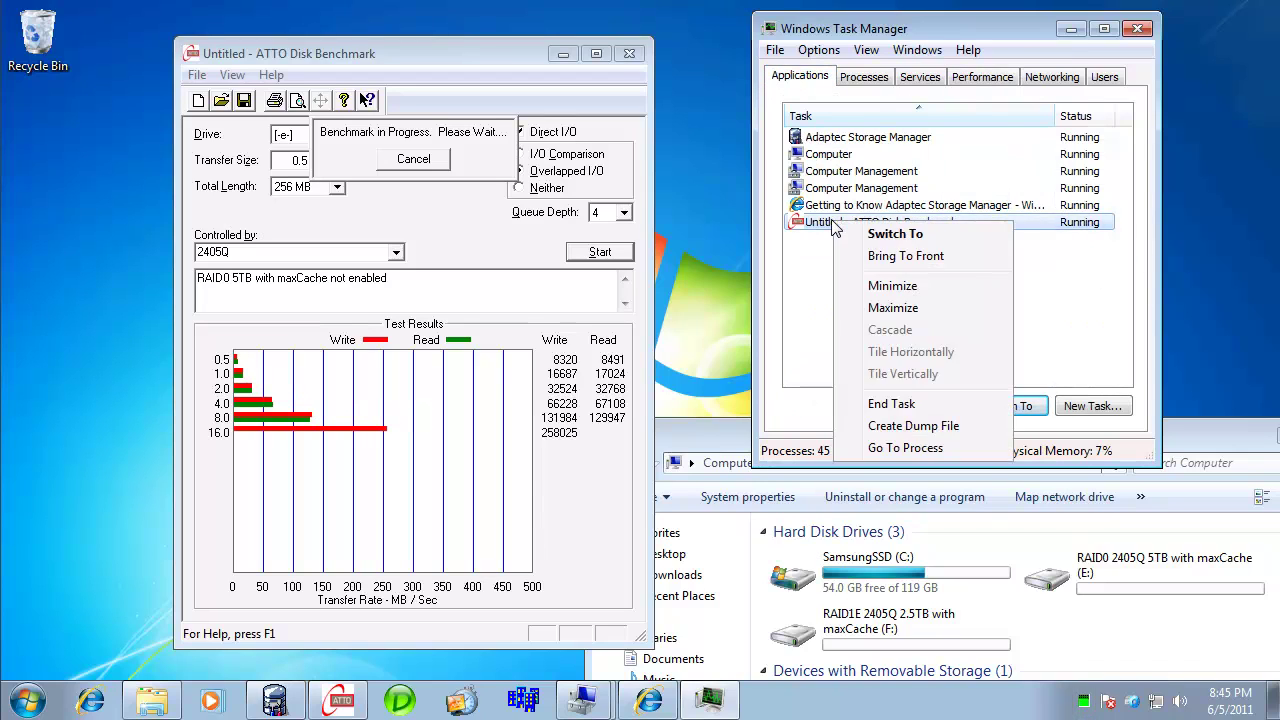
click(888, 449)
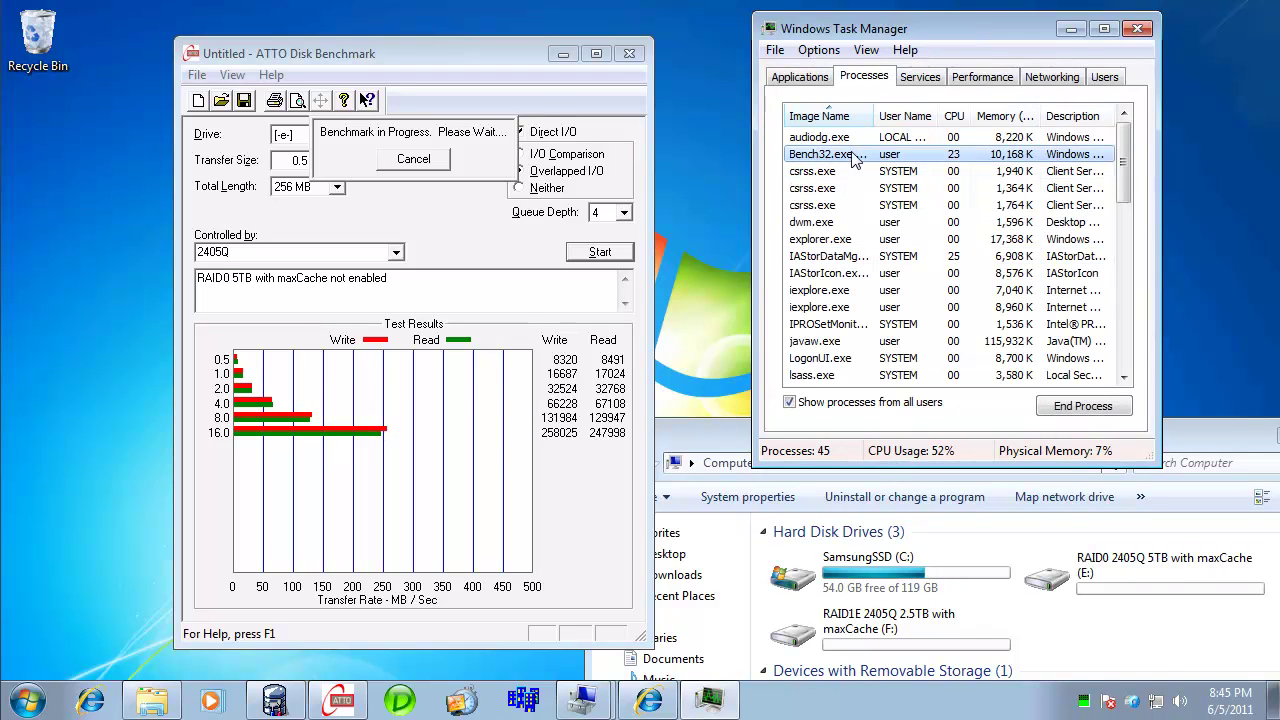
click(998, 86)
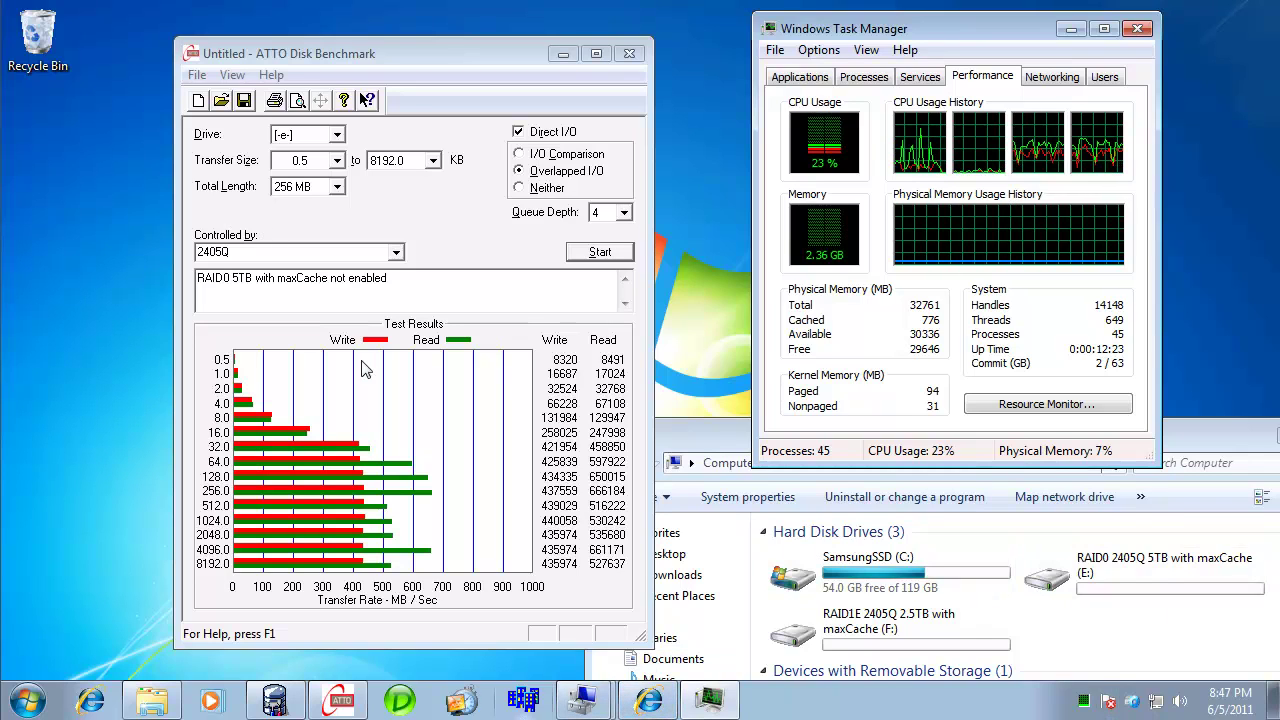
- Save the benchmark results under the existing Xyratex Win7x64 file's name, changing the array size to "5TBTB" and adding "inactive" to the maxCache drive text
click(195, 77)
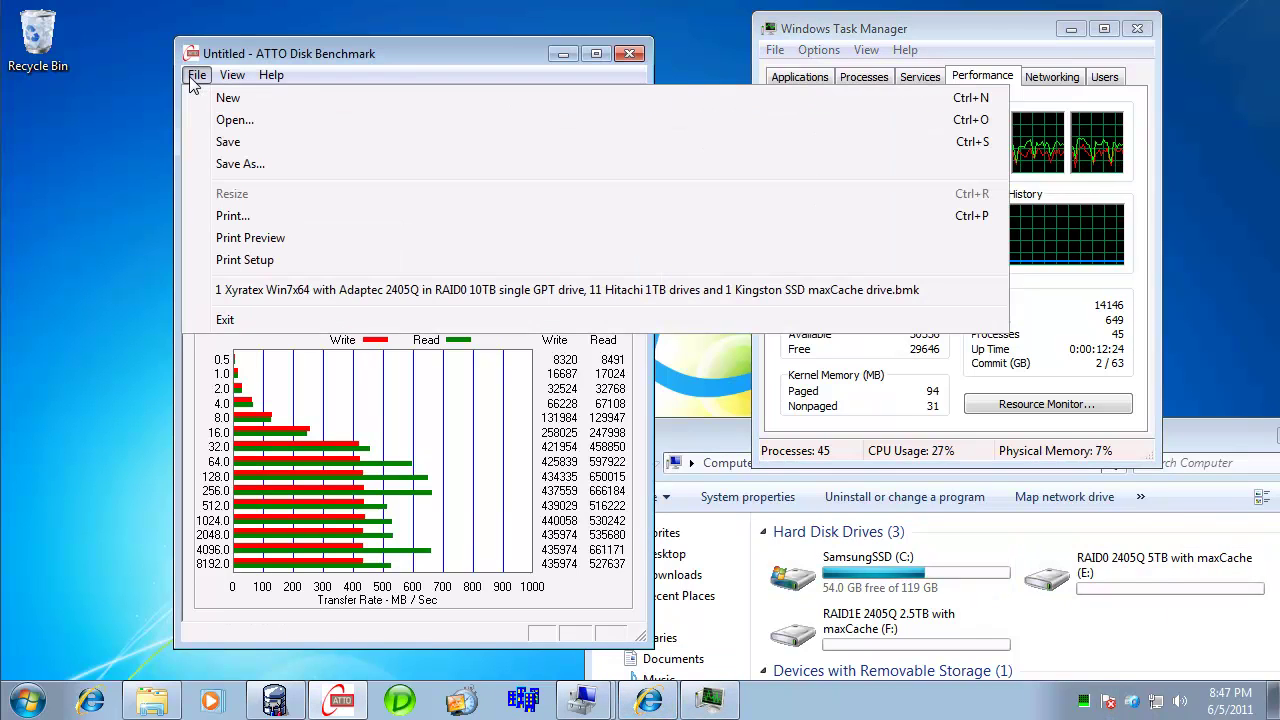
click(238, 164)
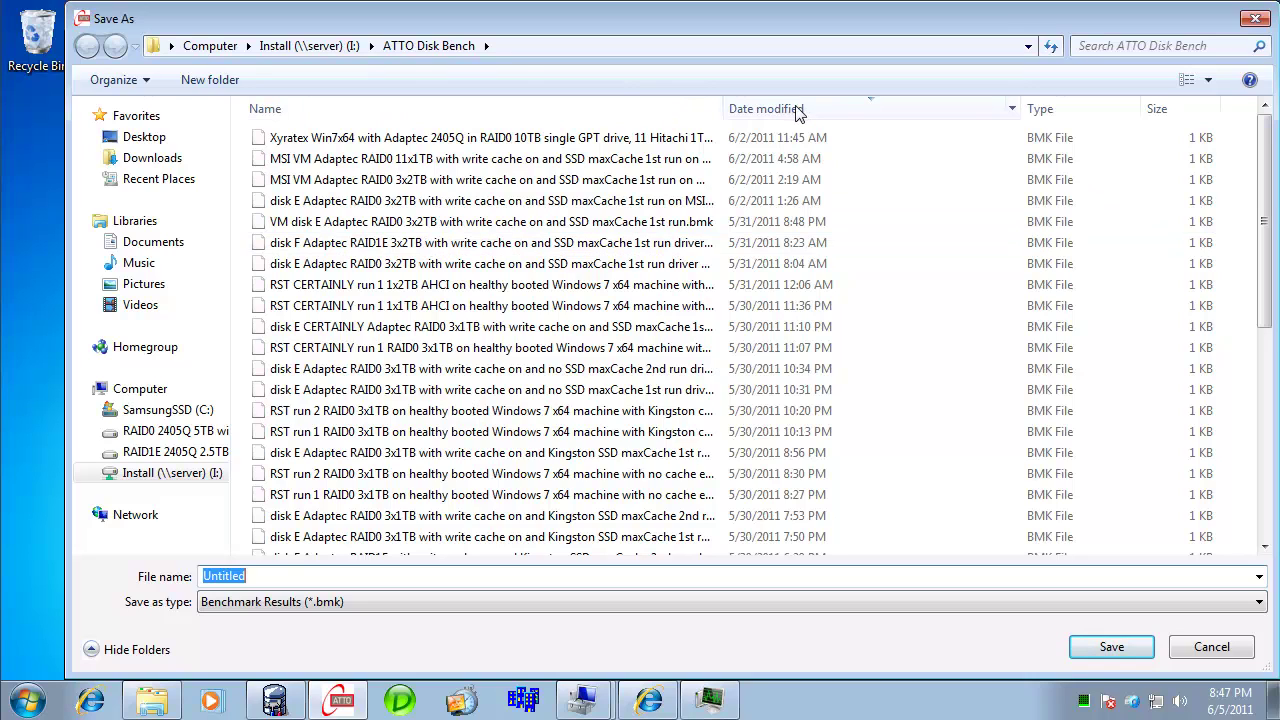
click(400, 138)
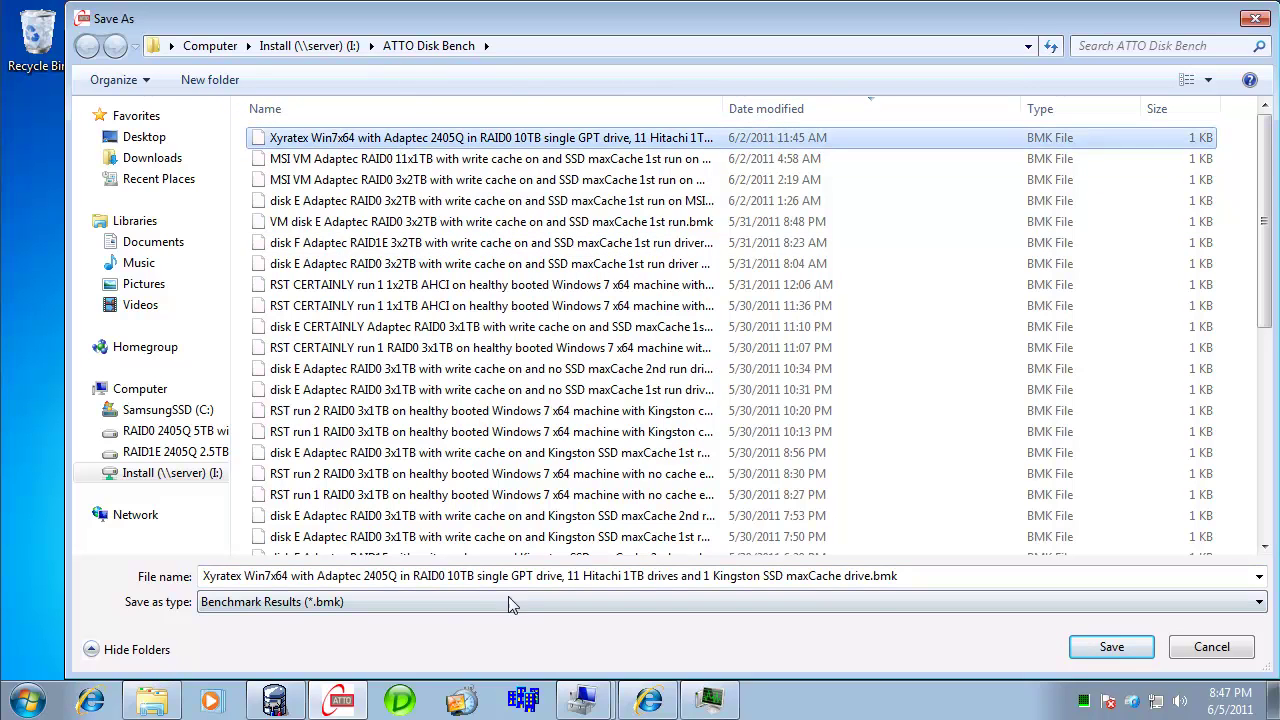
click(300, 580)
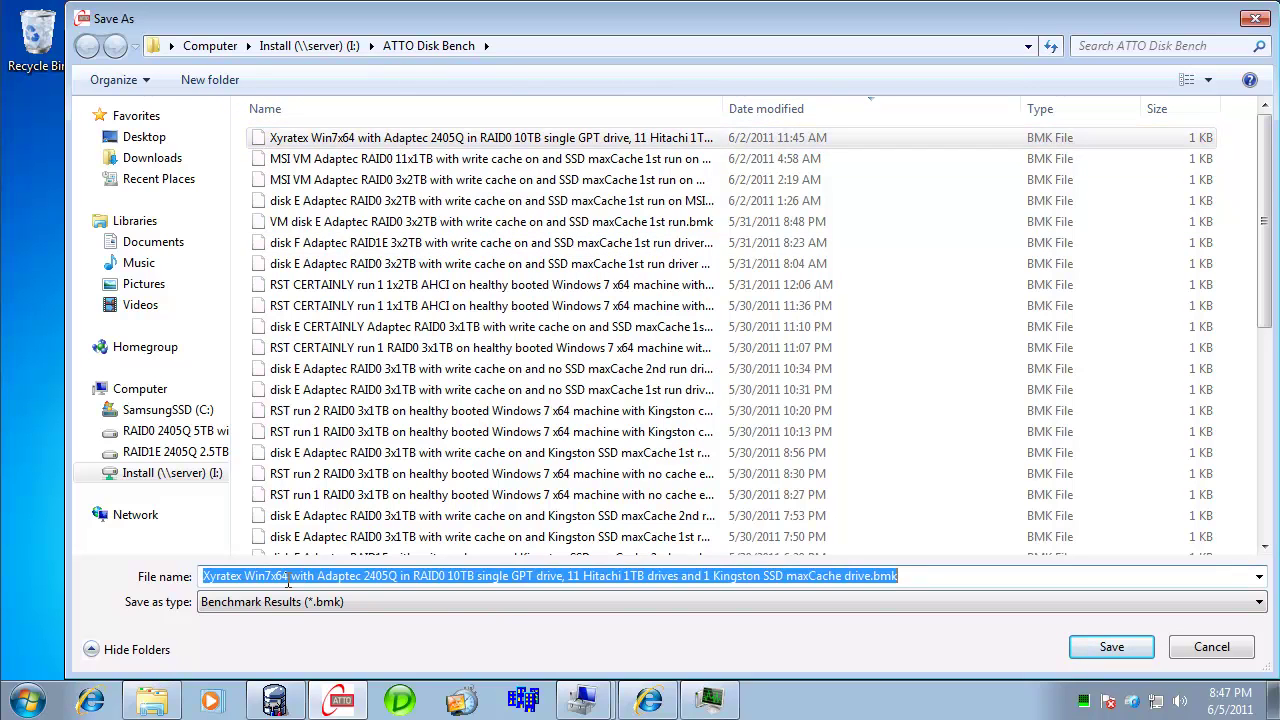
click(447, 577)
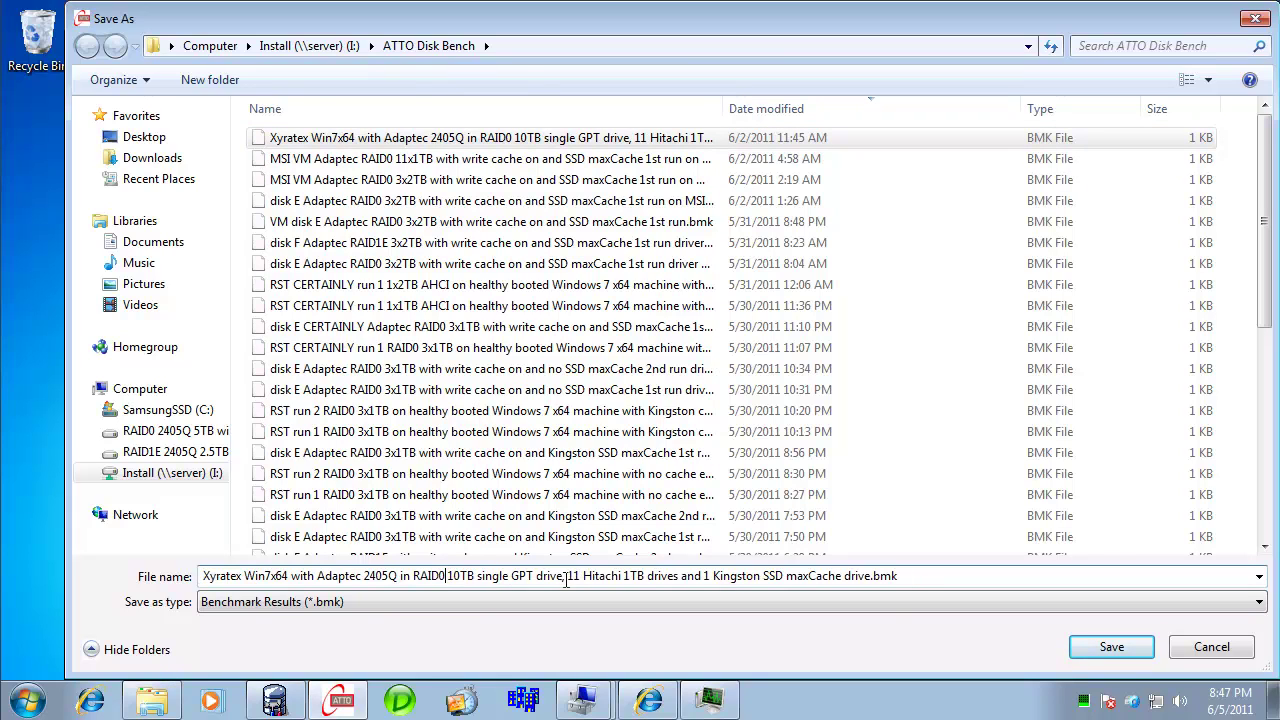
key(Delete)
key(Delete)
text(5TB)
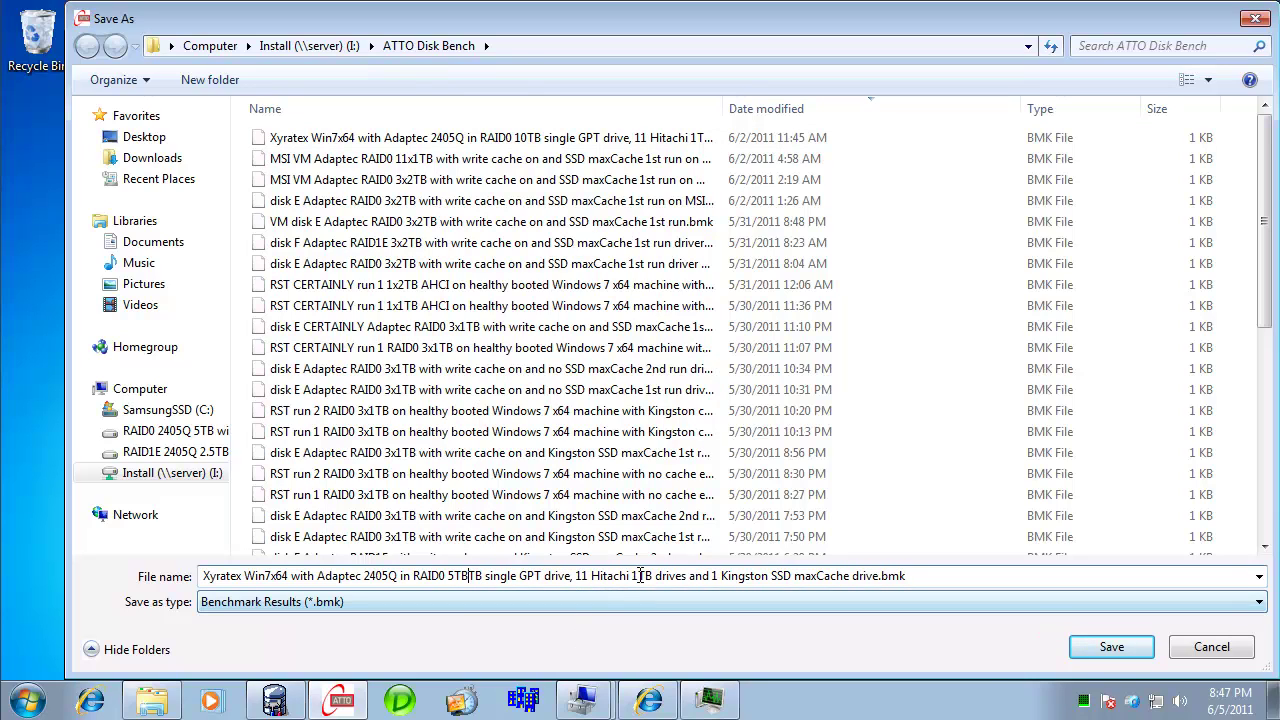
click(879, 576)
text(inactive)
key(Return)
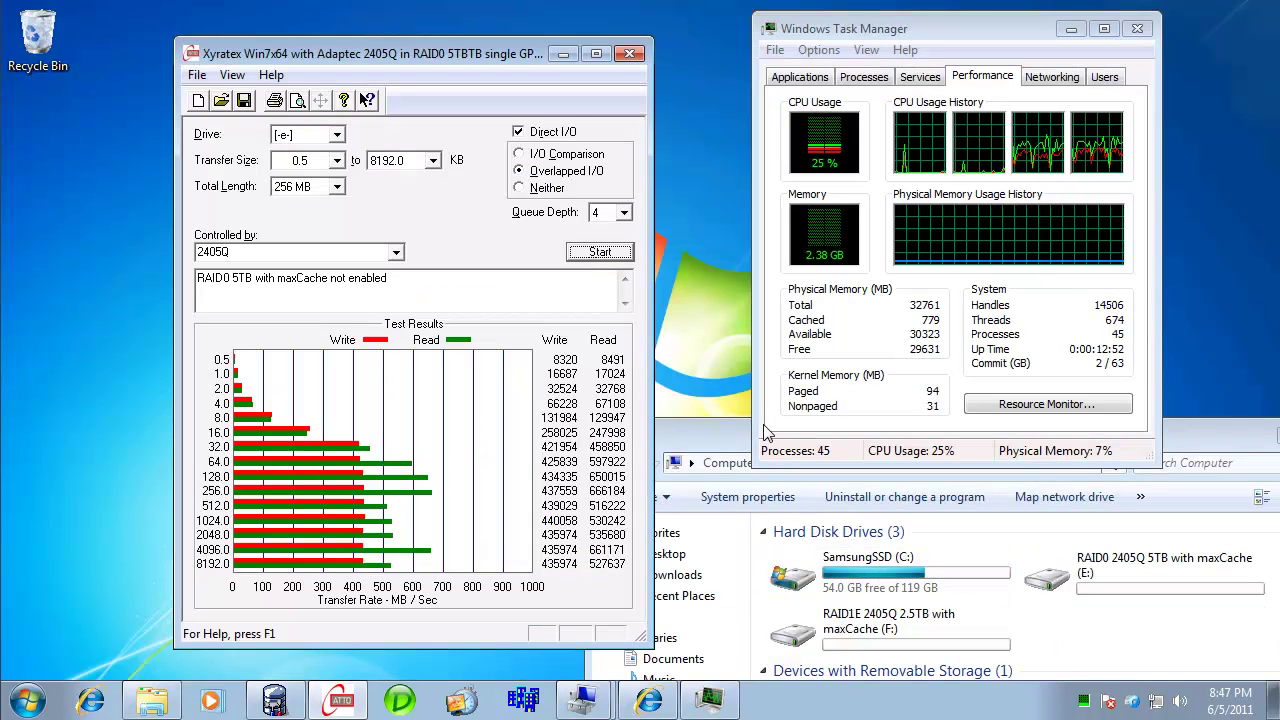
- Minimize Task Manager and close the Computer window
click(1070, 30)
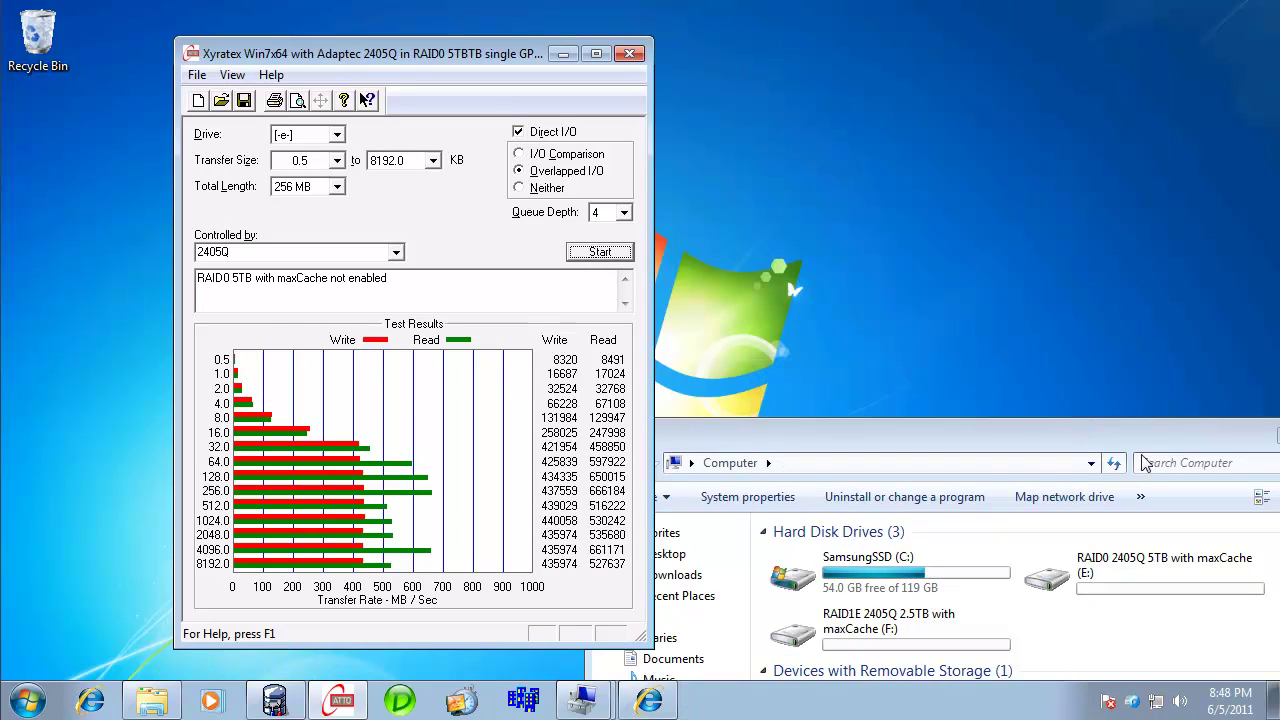
click(1145, 441)
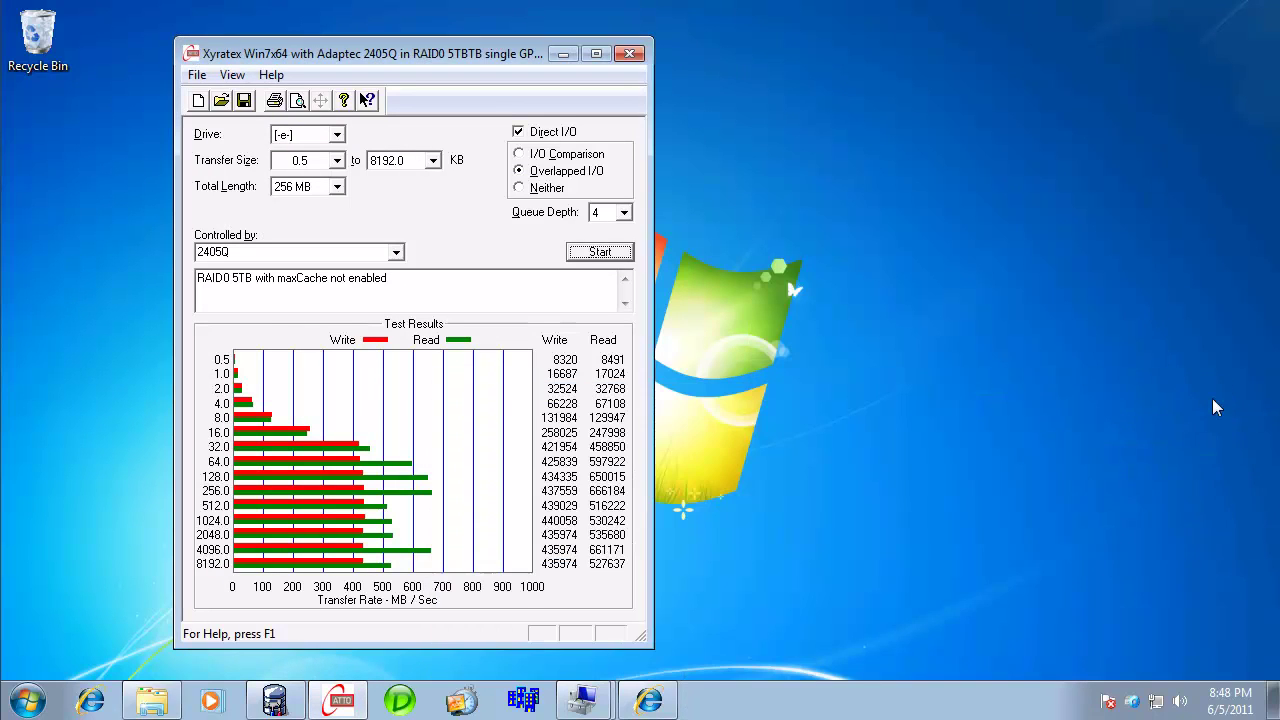
click(1205, 400)
- Switch to Adaptec Storage Manager and check the device and version properties of Controller 1 (Adaptec 2405Q)
click(280, 705)
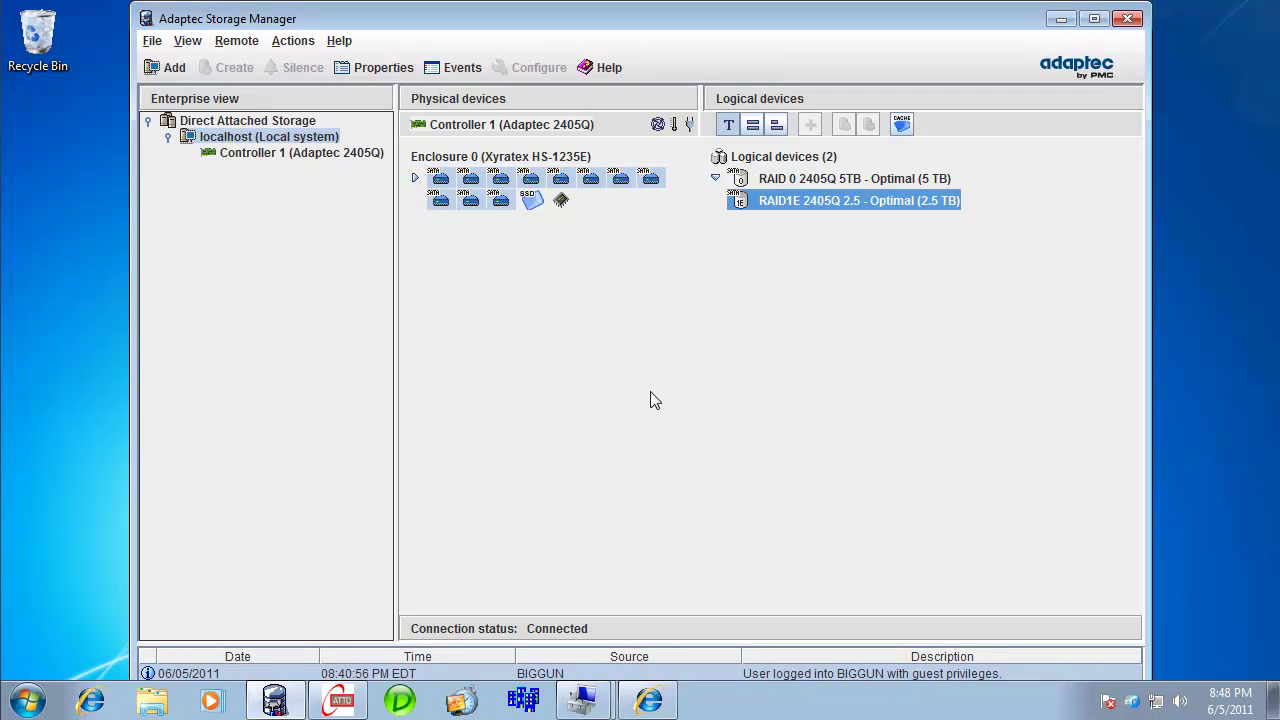
click(468, 128)
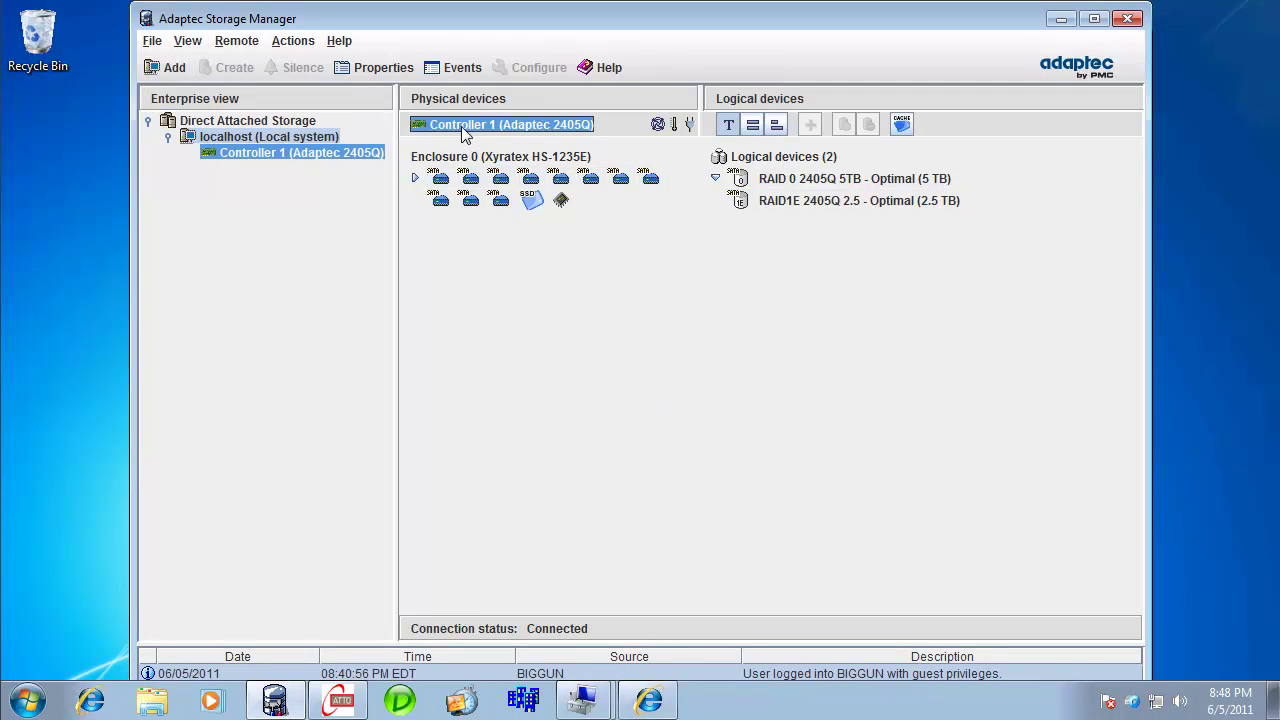
right_click(462, 128)
click(505, 420)
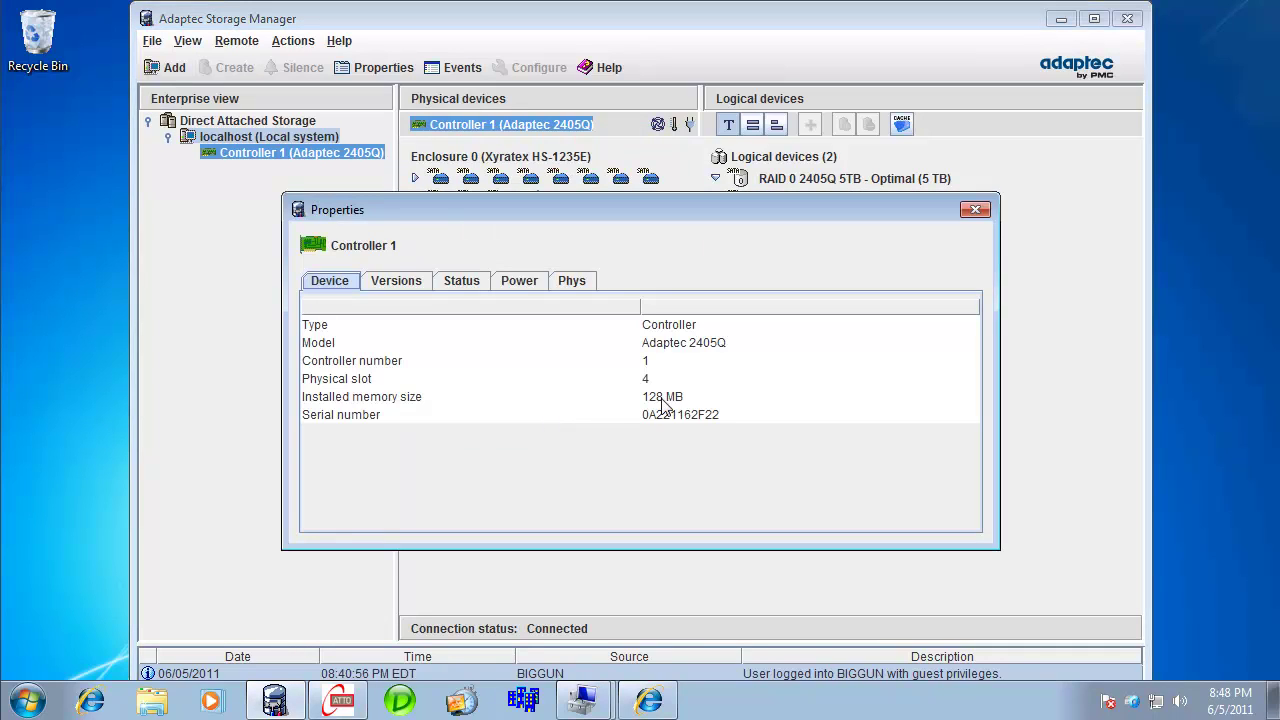
click(396, 281)
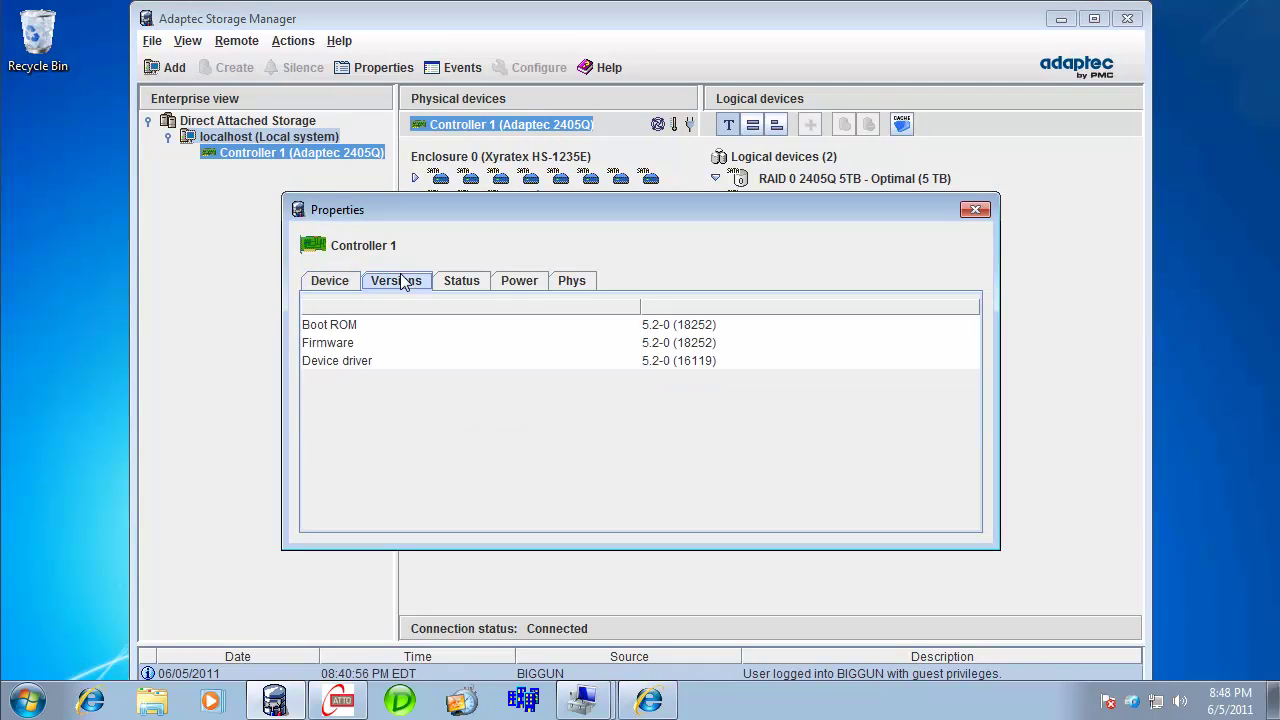
click(972, 212)
- Bring back both Computer Management windows, showing Disk Management and Device Manager
click(30, 702)
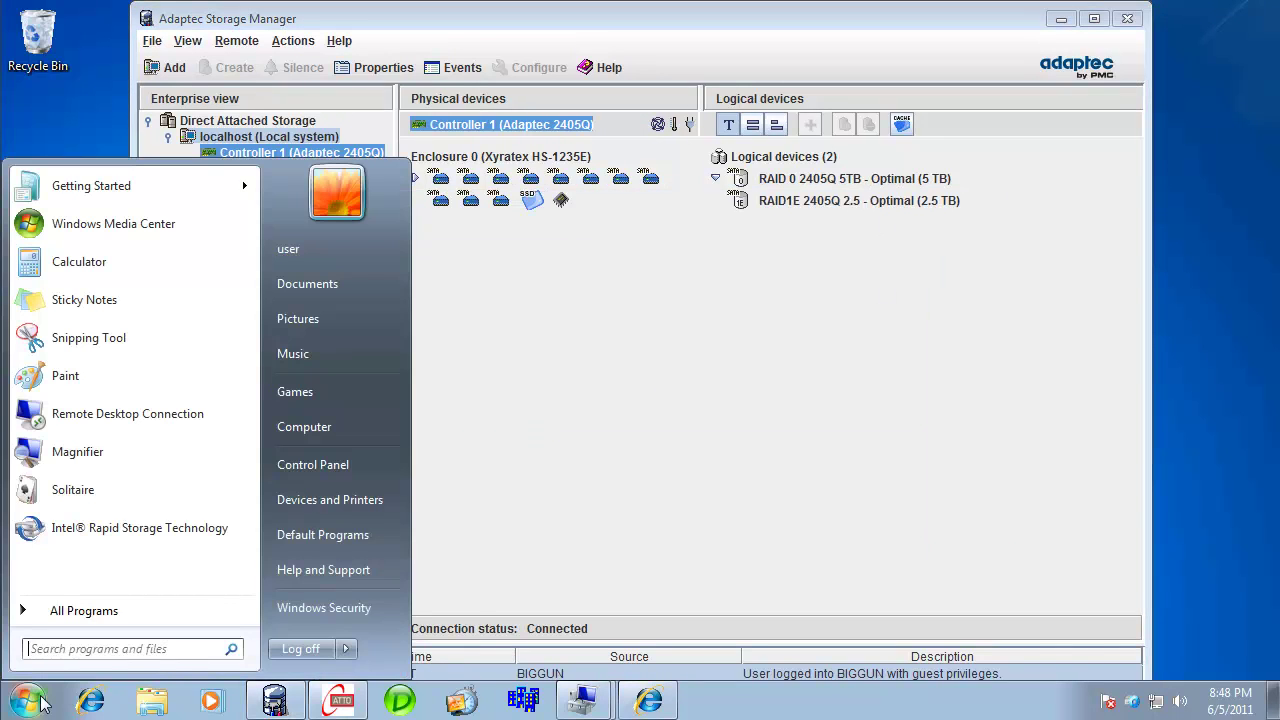
right_click(317, 433)
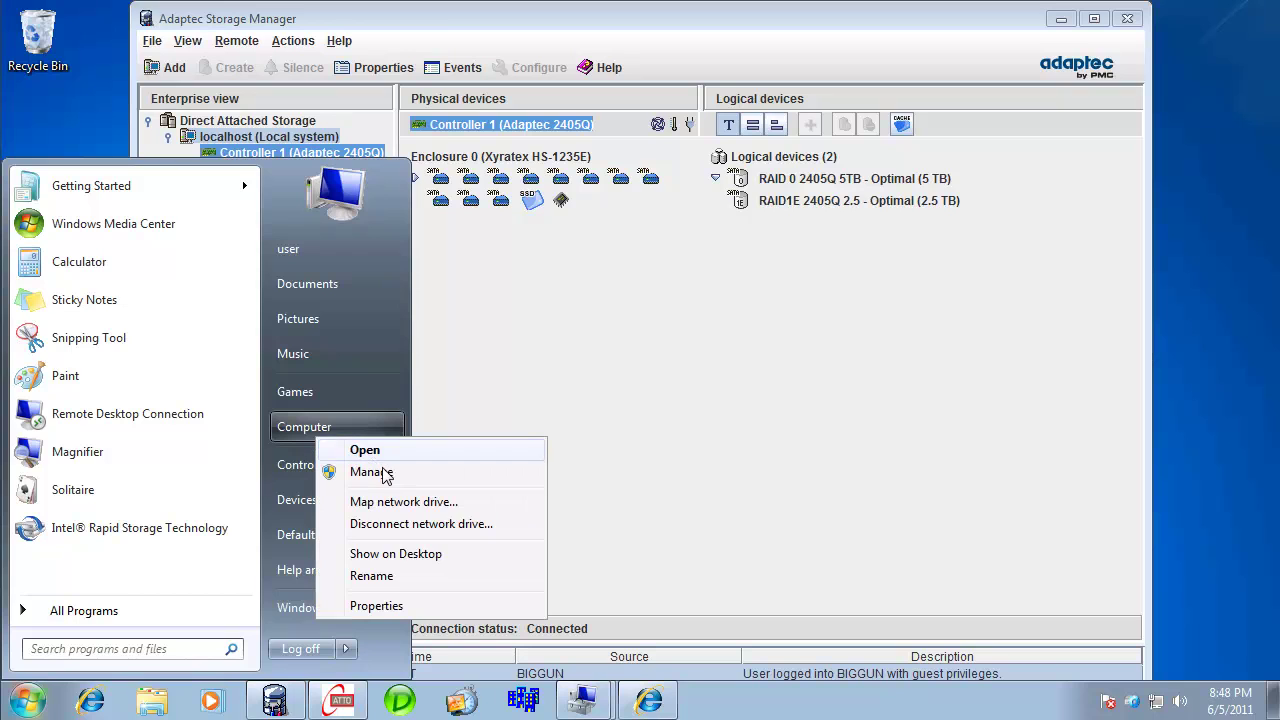
click(578, 703)
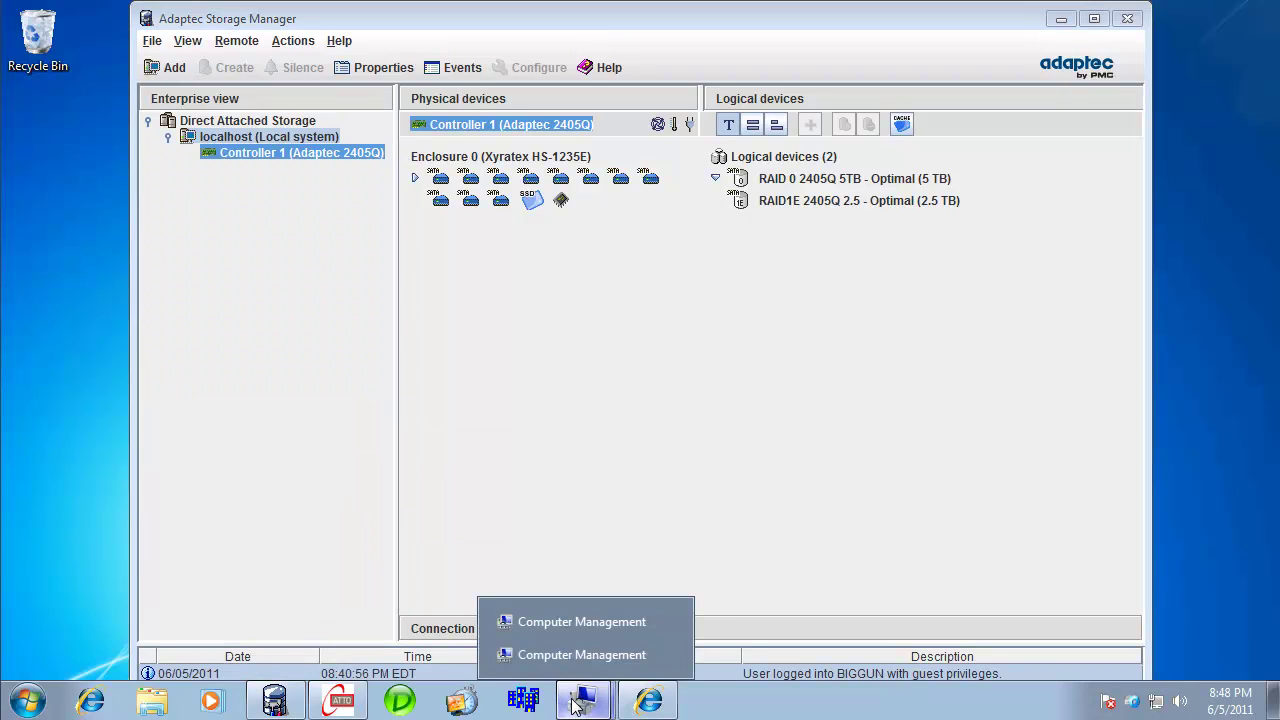
click(566, 656)
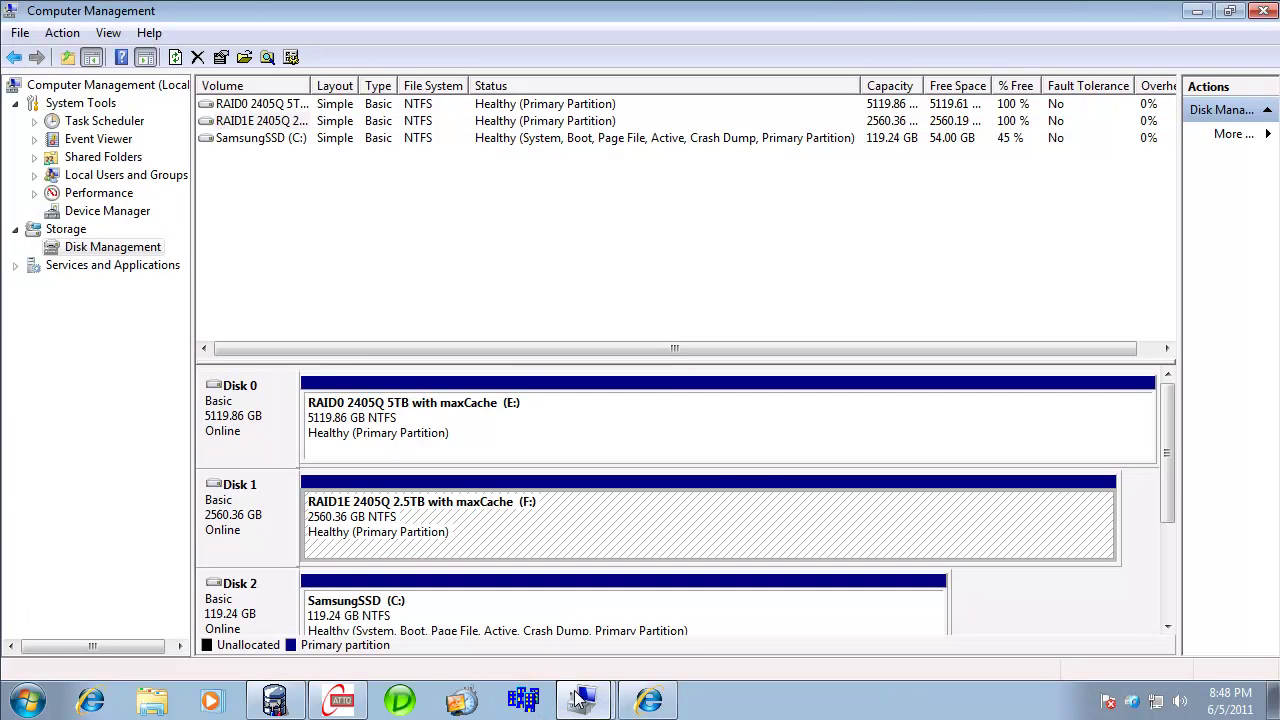
click(578, 697)
click(567, 652)
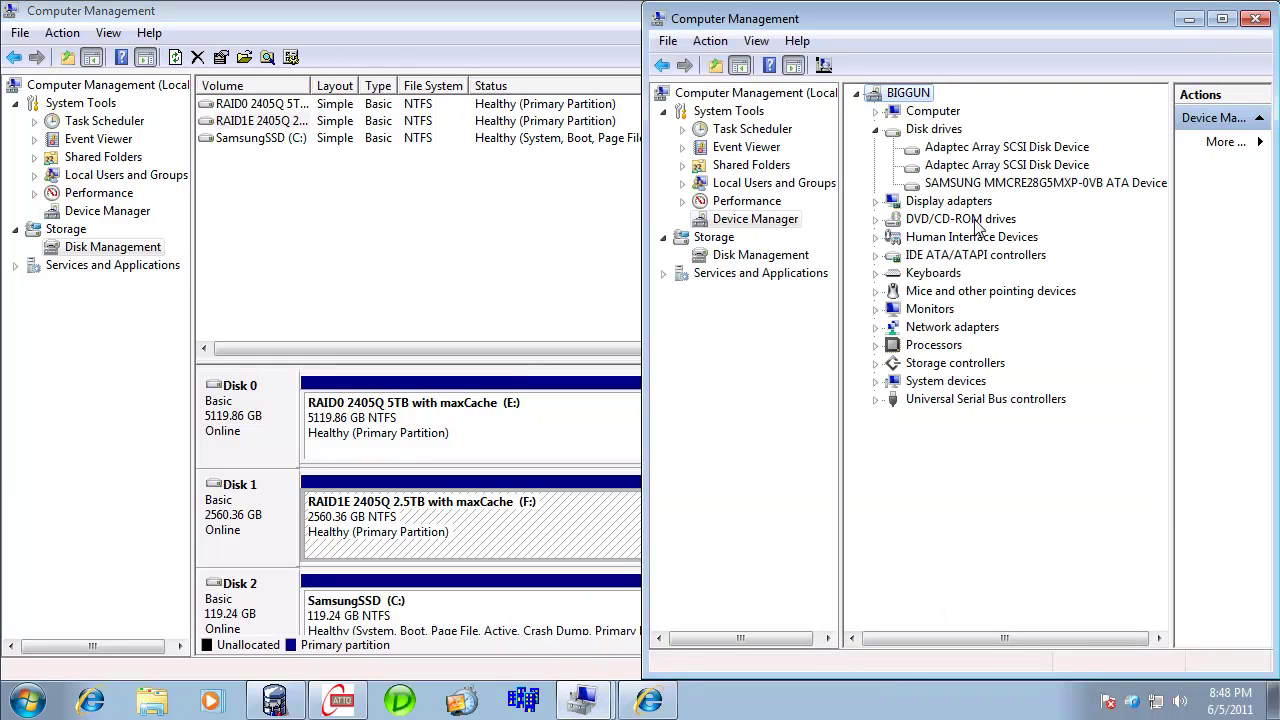
- View the driver properties of the Adaptec RAID 2405 storage controller in Device Manager
click(876, 363)
click(930, 383)
right_click(930, 384)
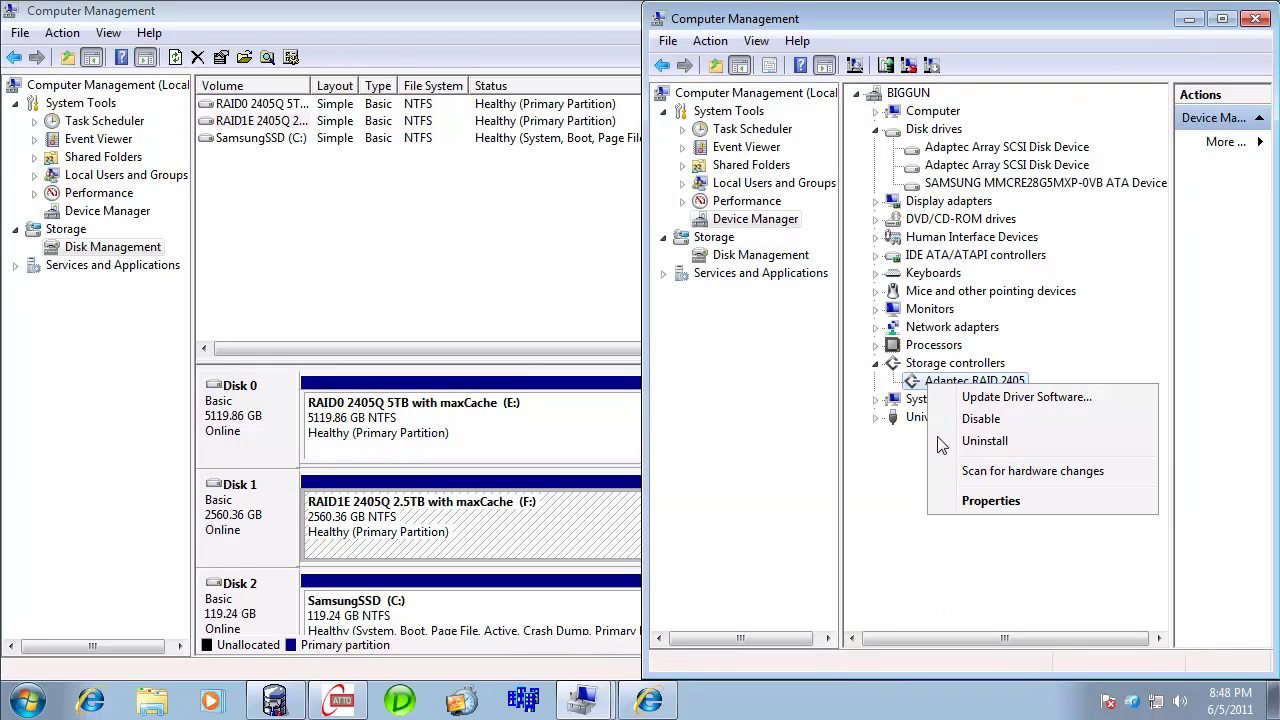
click(978, 501)
click(842, 162)
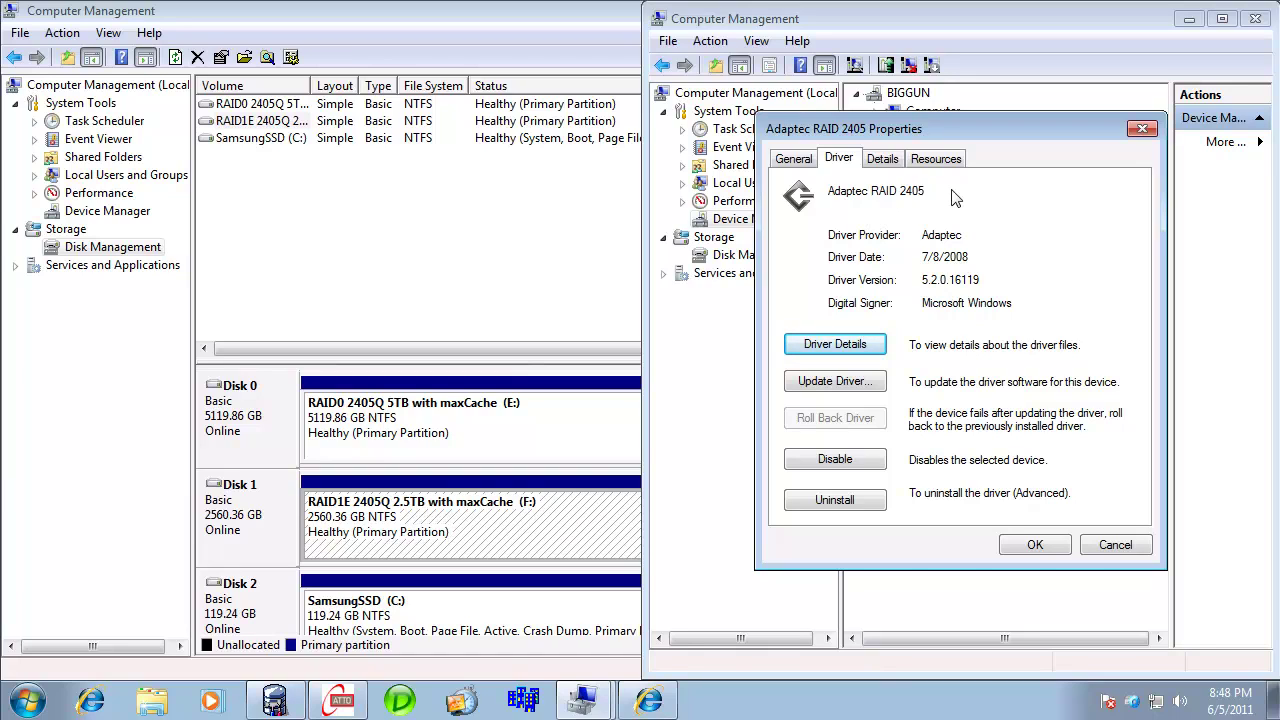
- Close the driver properties, both Computer Management windows, Adaptec Storage Manager and Internet Explorer
click(1088, 550)
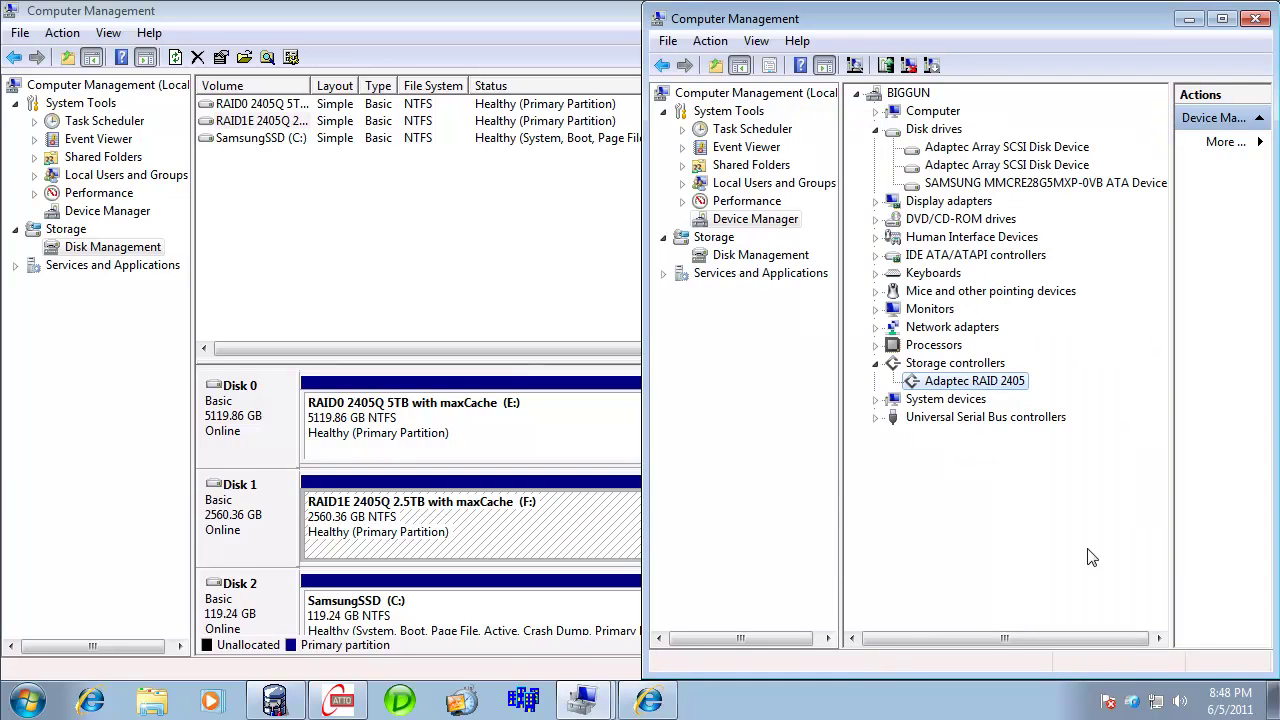
click(1255, 19)
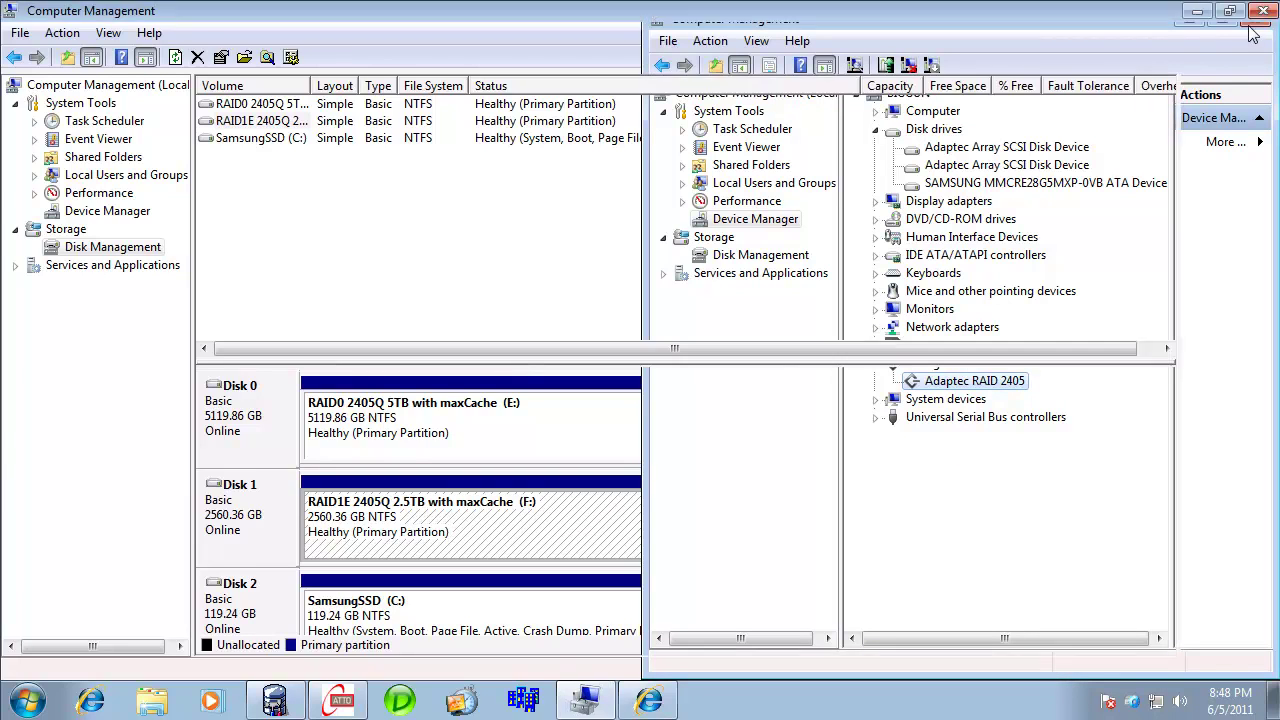
click(1268, 12)
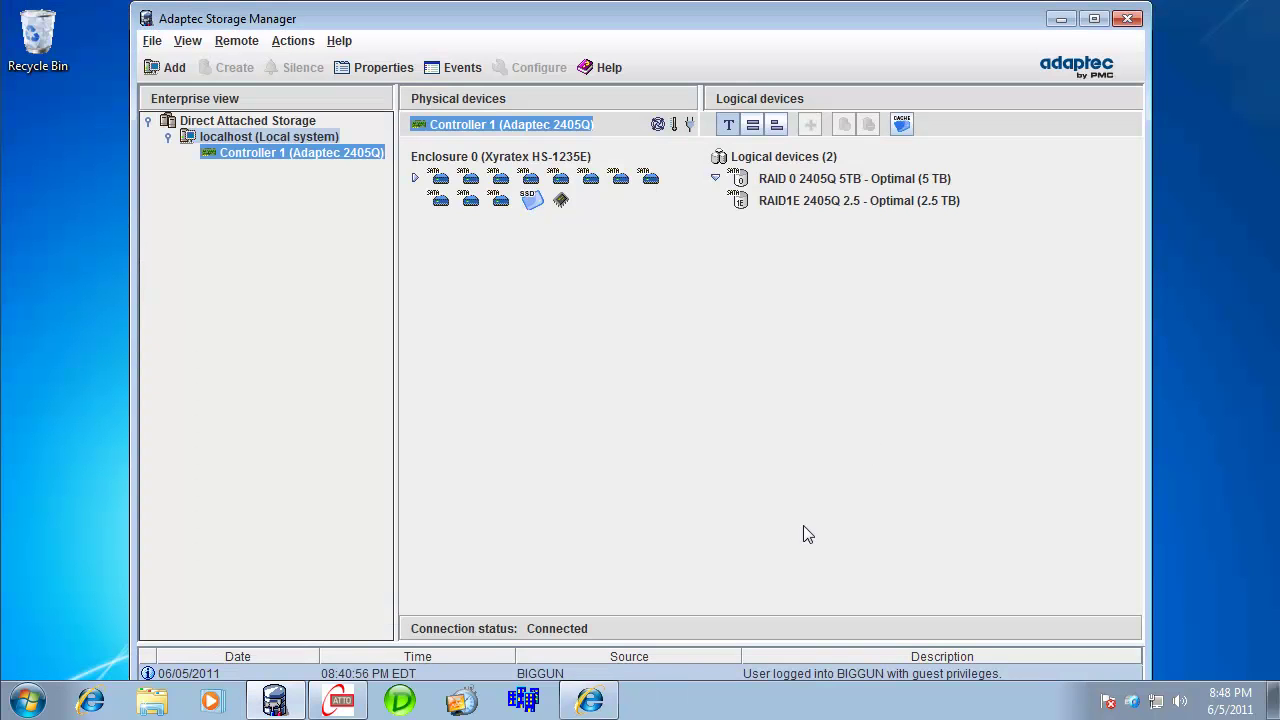
click(1127, 19)
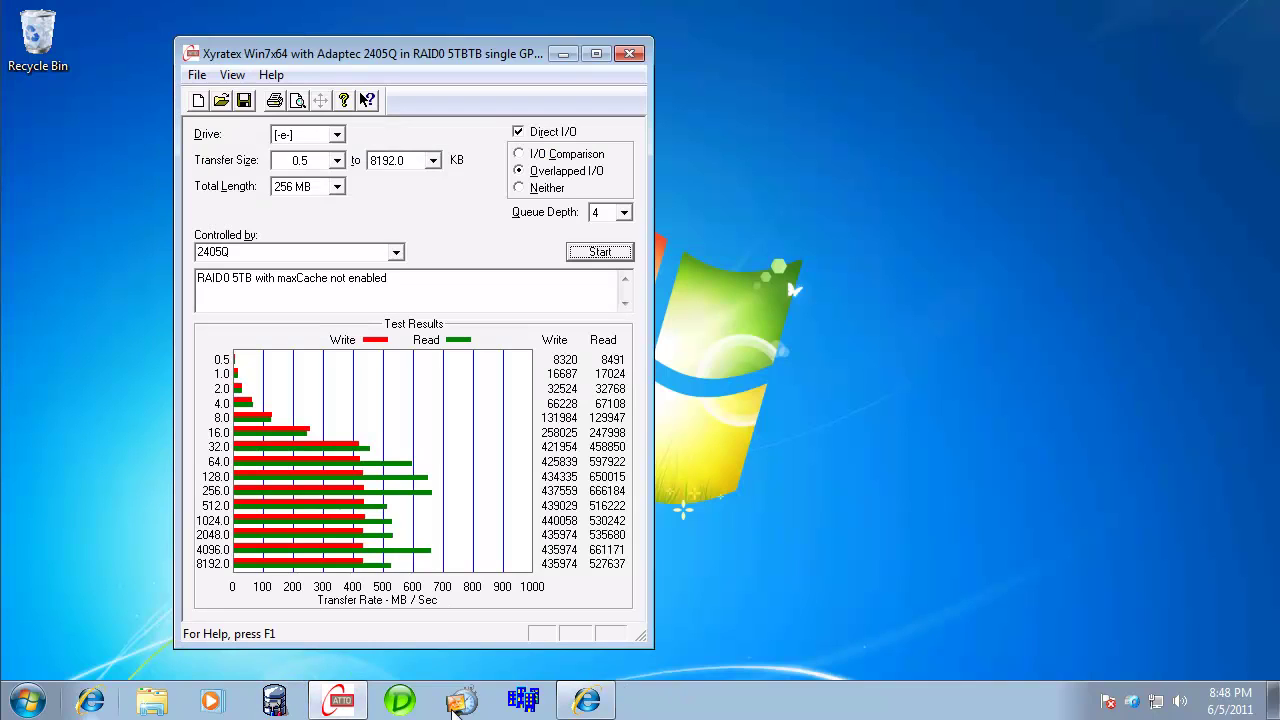
right_click(587, 700)
click(530, 660)
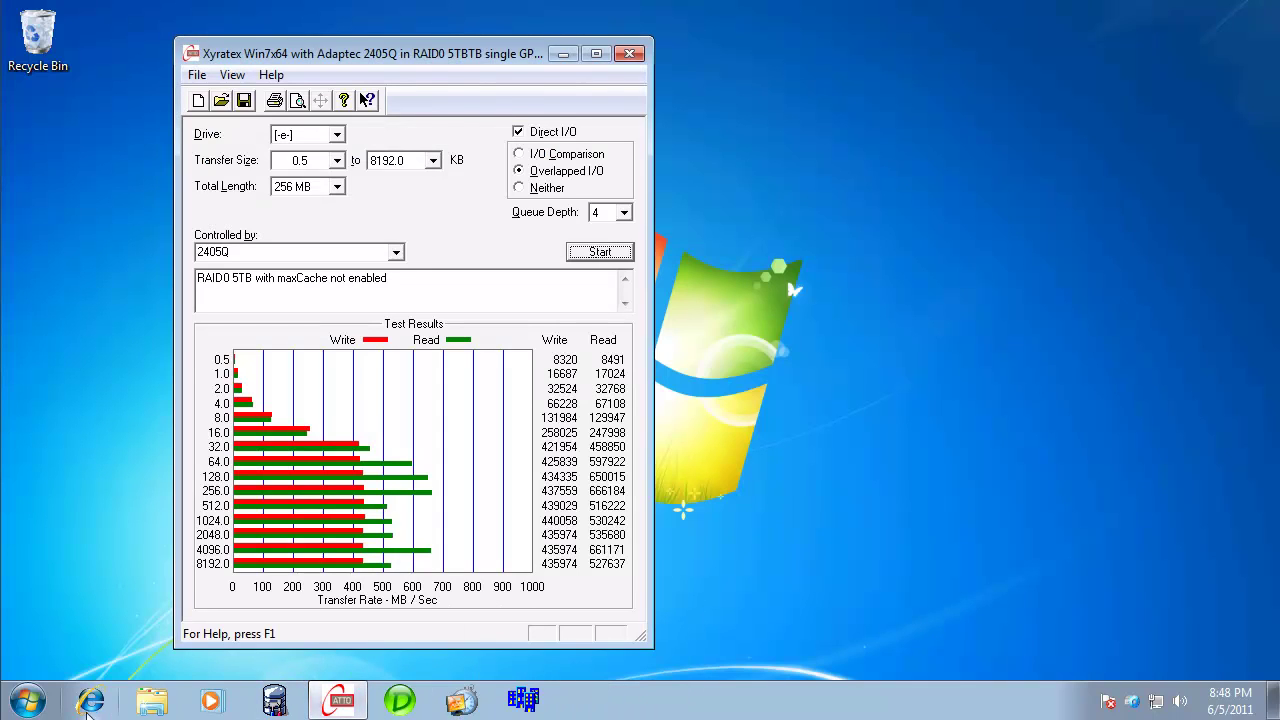
- Check the installed software versions in Control Panel's Programs and Features, maximized, and close the window
click(20, 705)
click(295, 464)
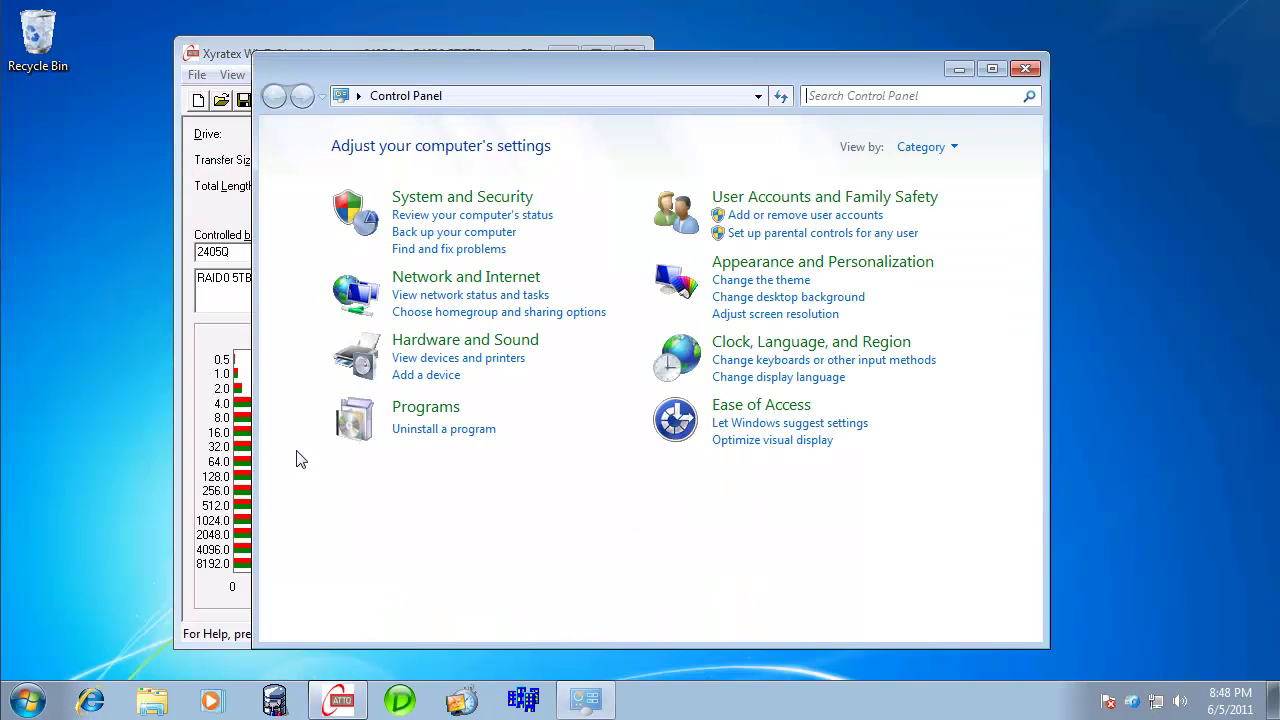
click(440, 429)
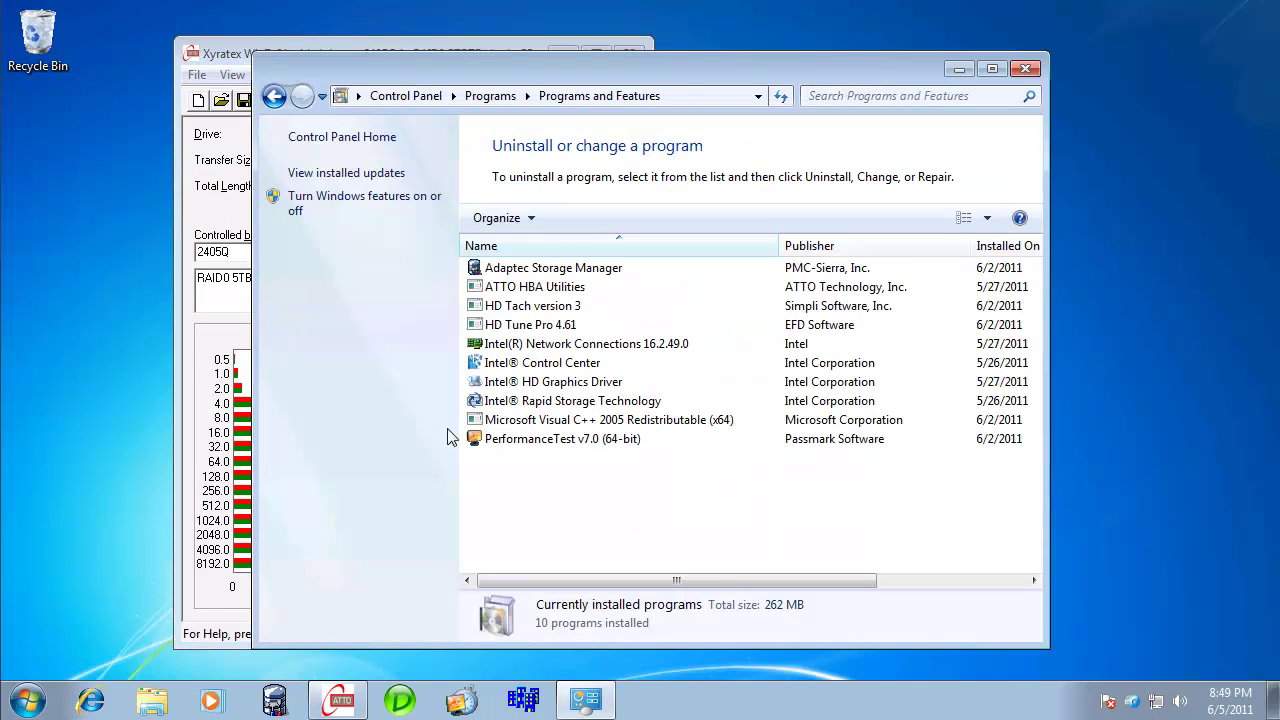
click(992, 68)
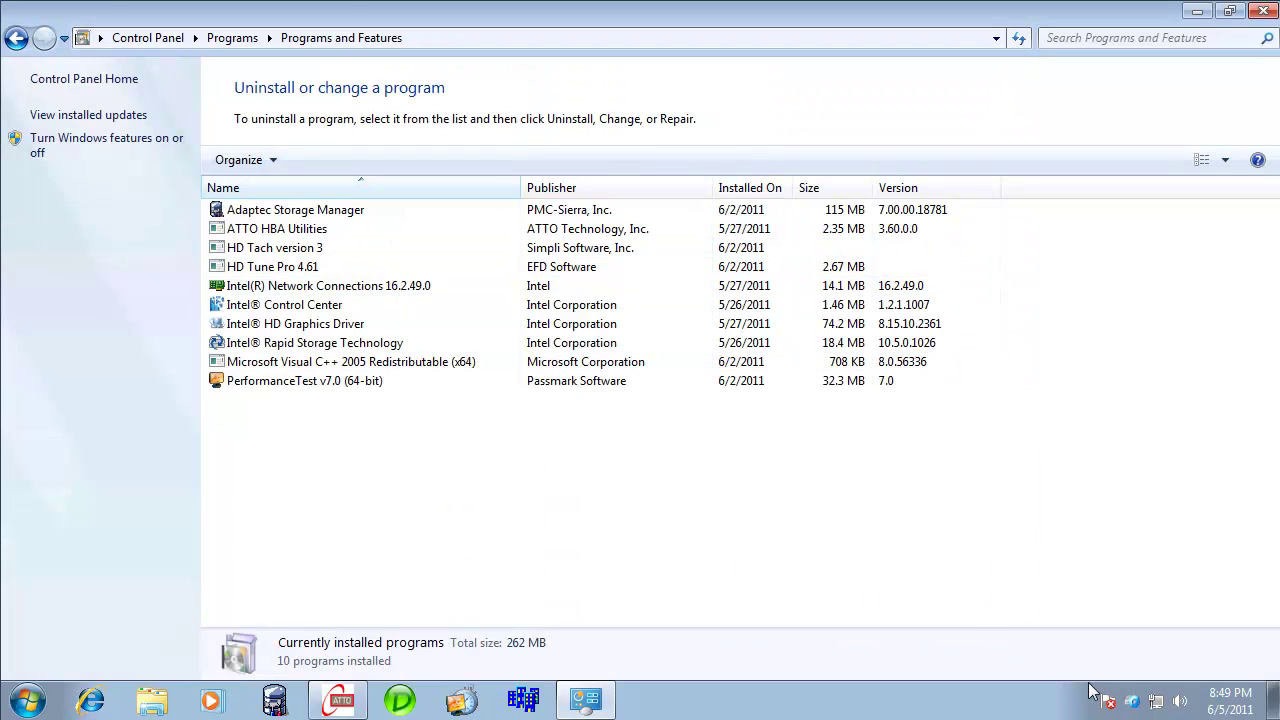
mouse_move(1137, 708)
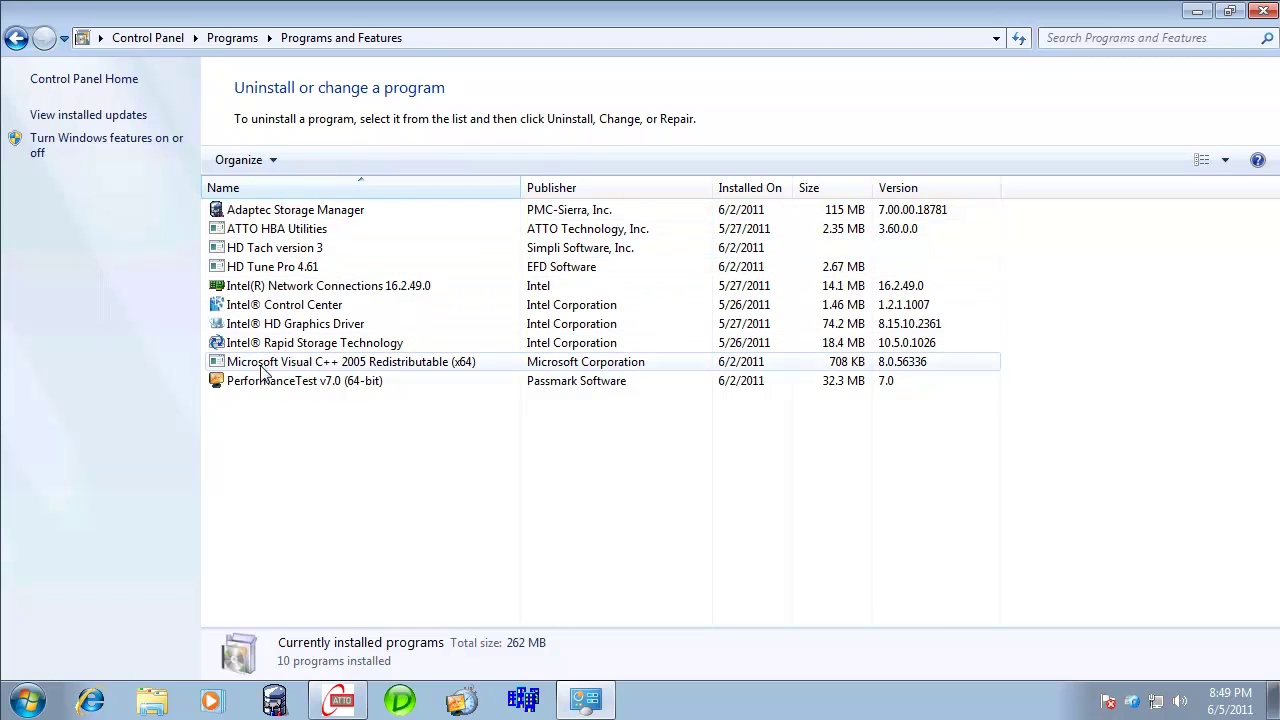
click(1264, 11)
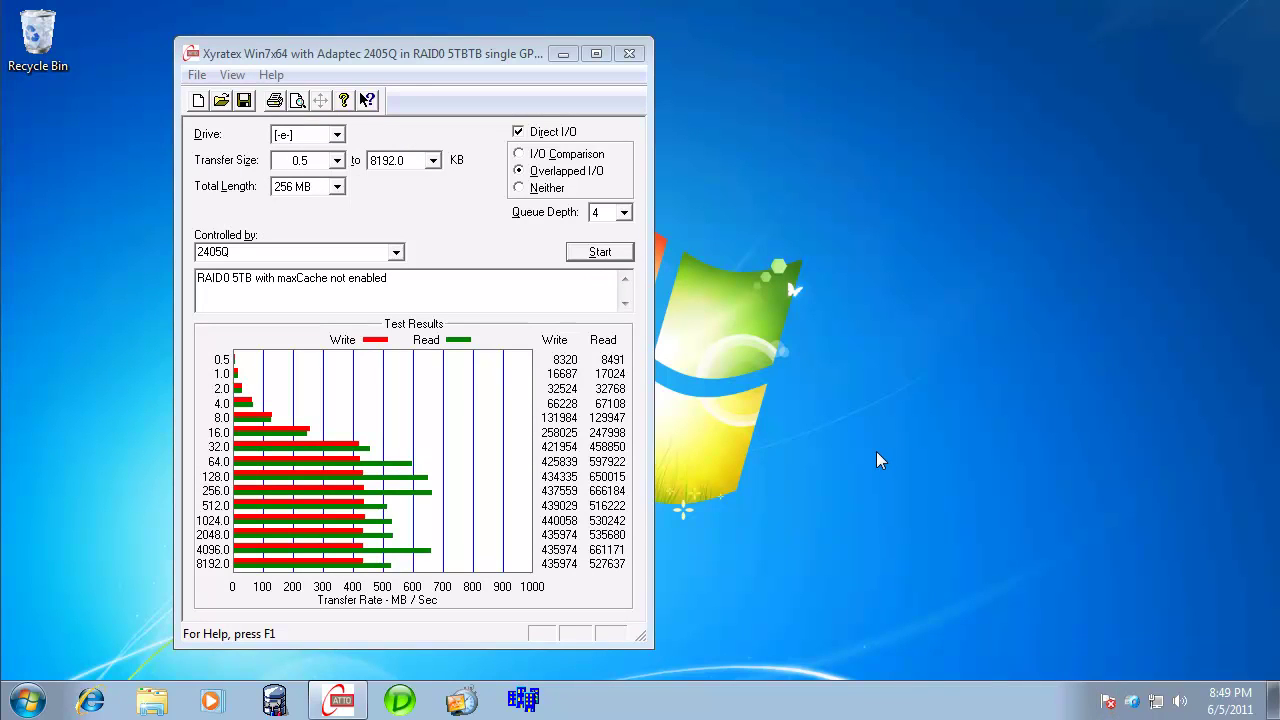
click(412, 76)
click(231, 76)
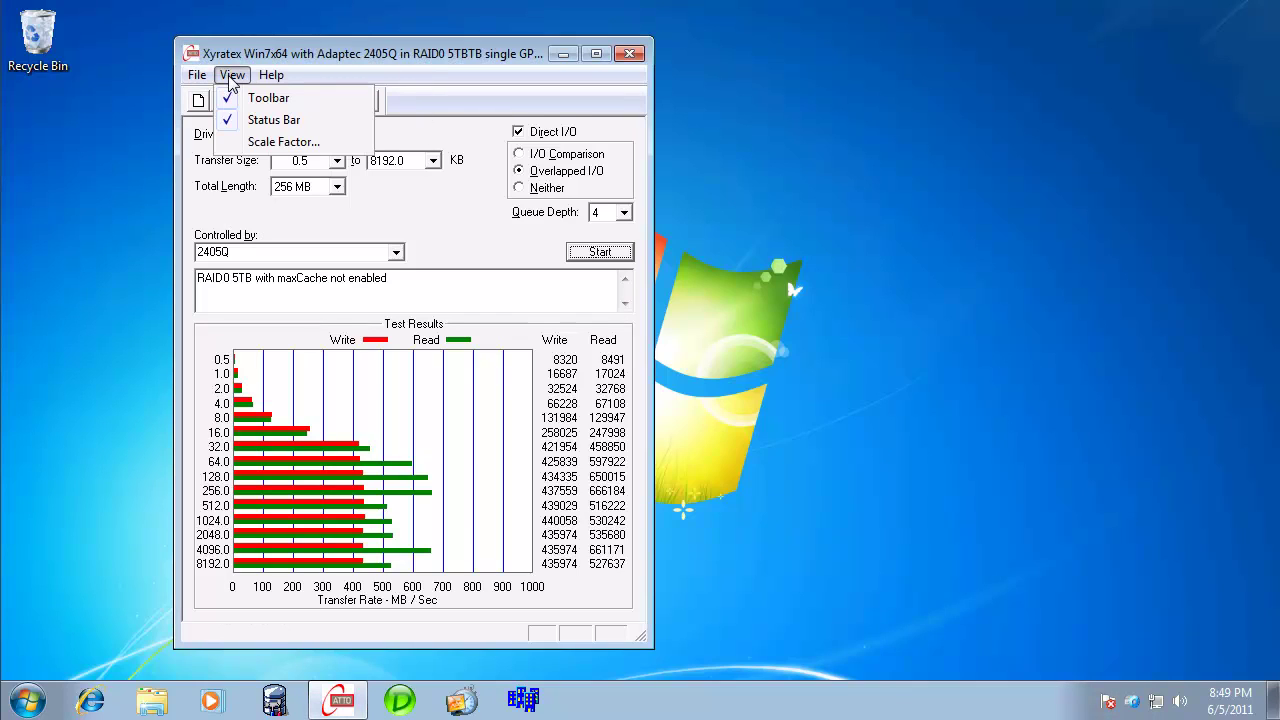
click(243, 58)
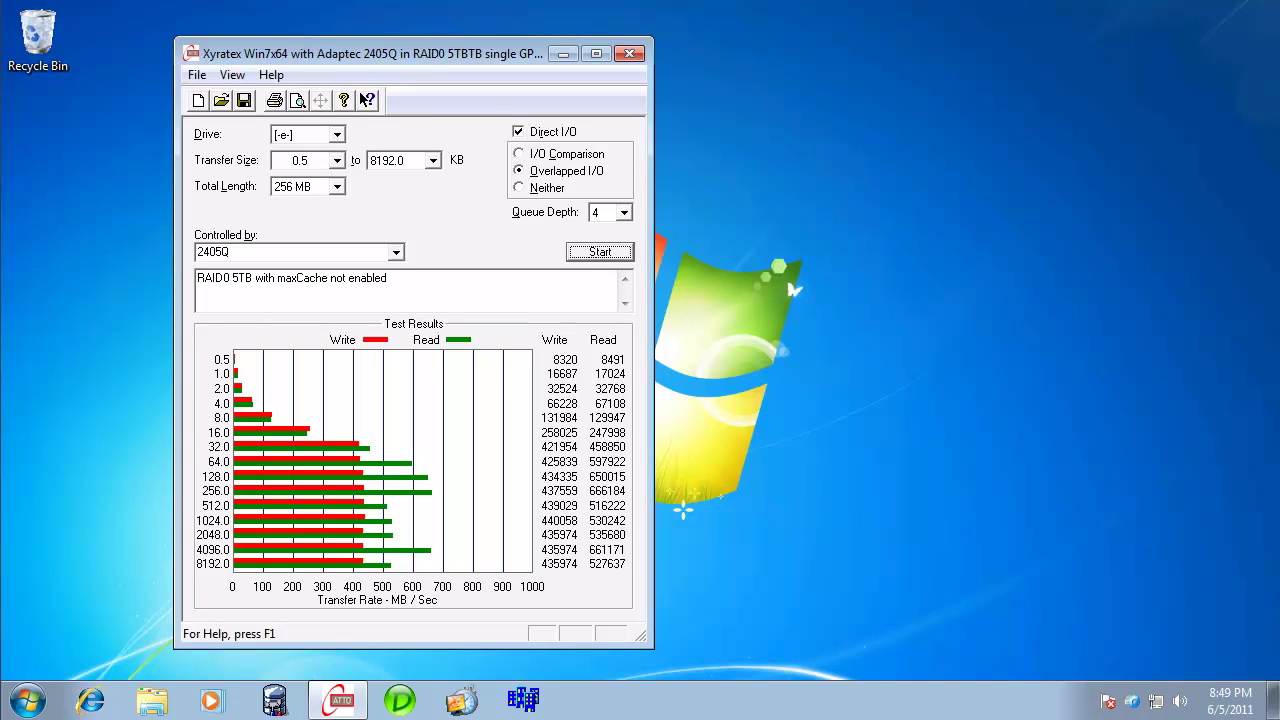
- Capture a window snip of the ATTO results with Snipping Tool and minimize the capture
click(15, 708)
text(sni)
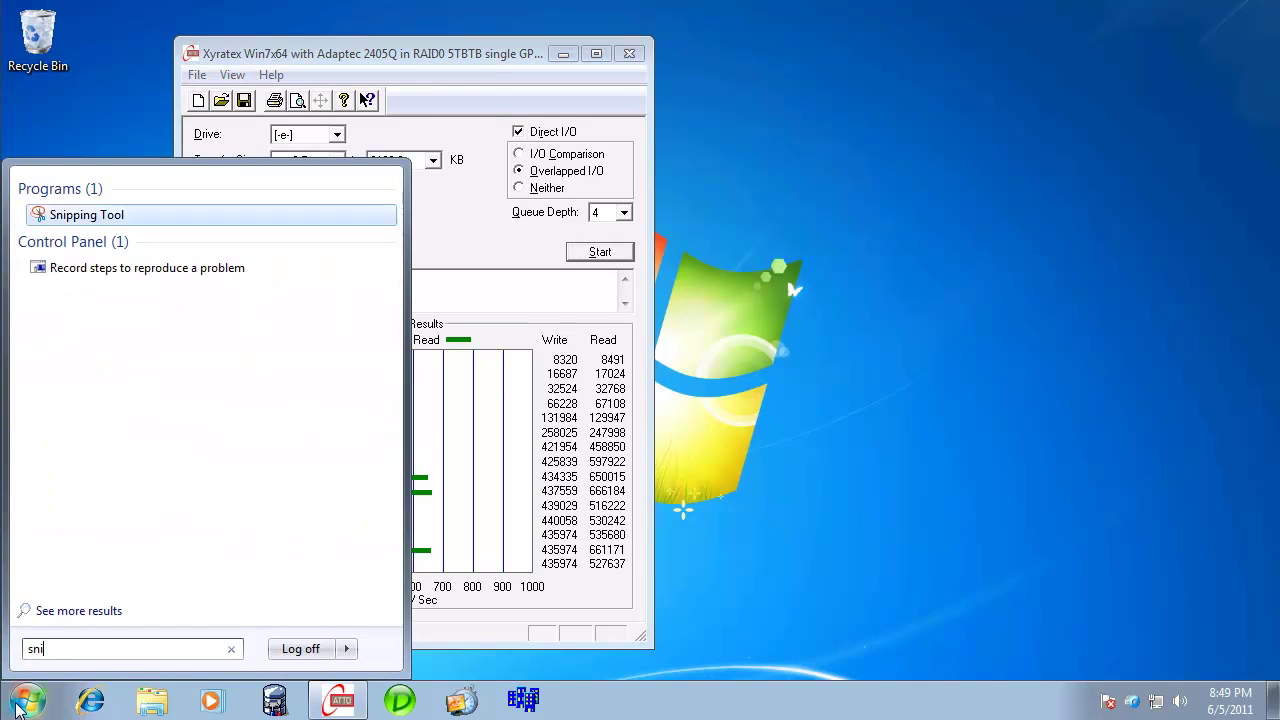
key(Return)
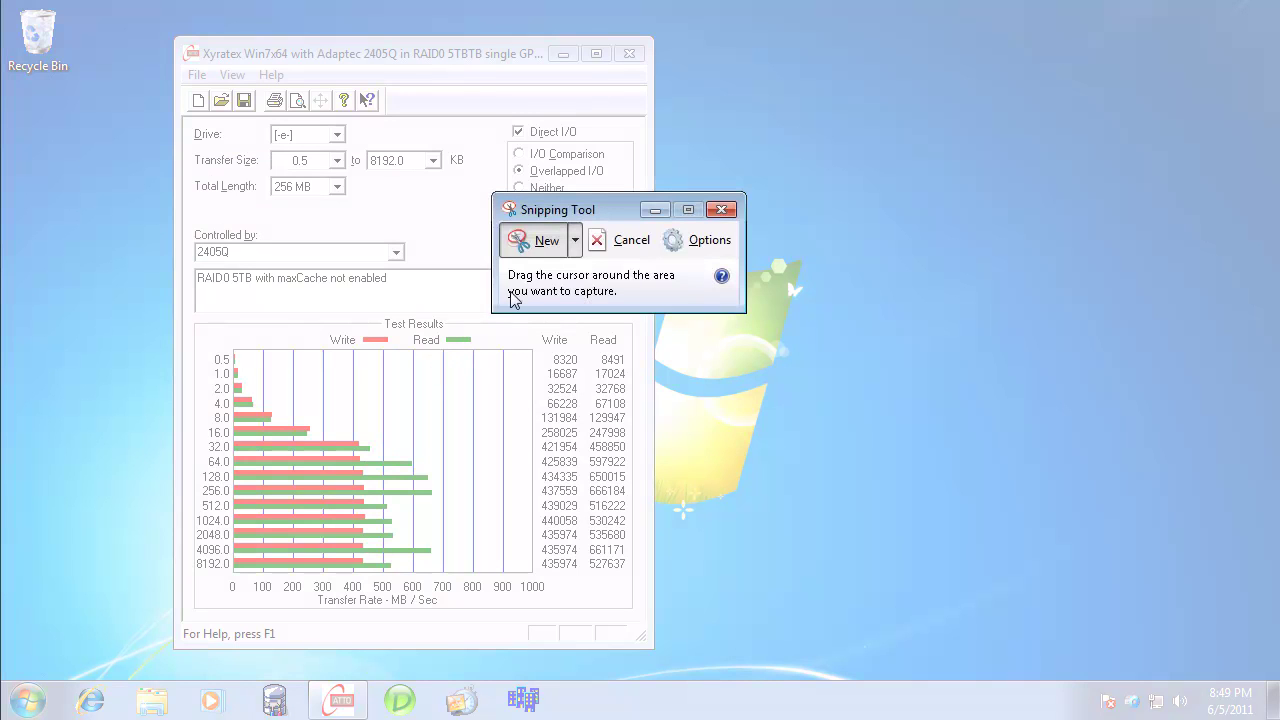
click(576, 241)
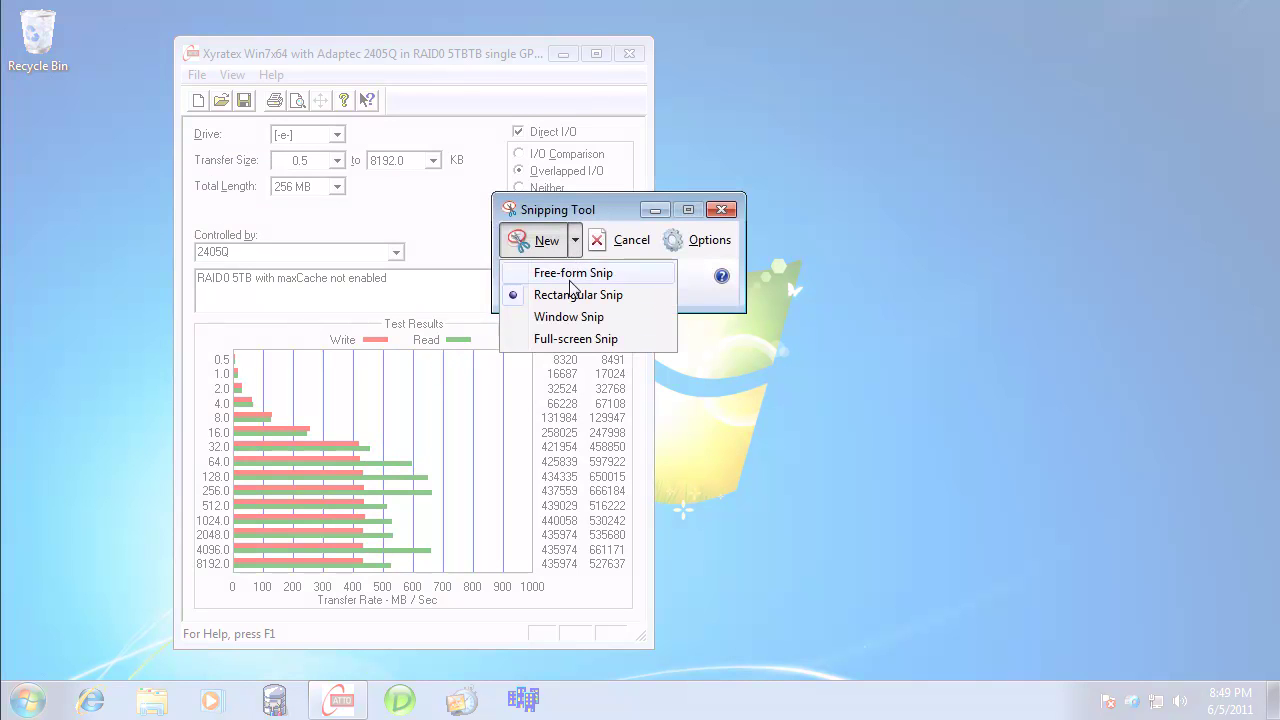
click(568, 317)
click(406, 72)
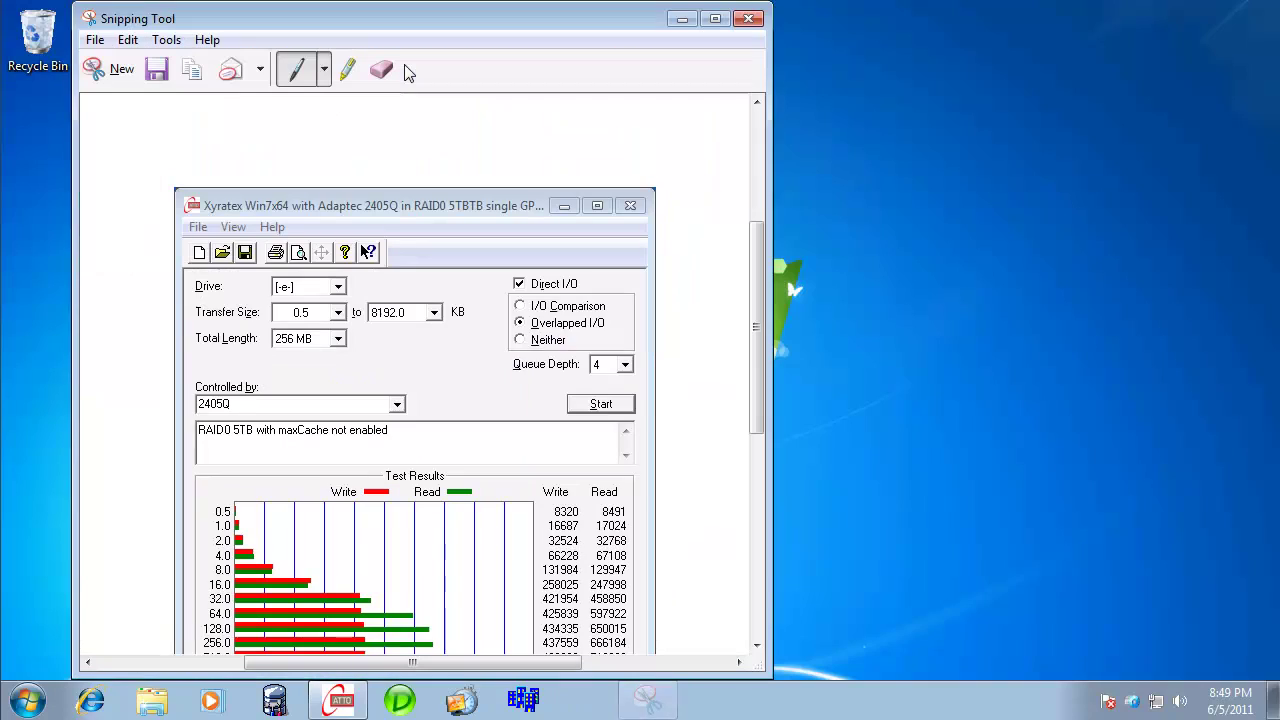
click(682, 19)
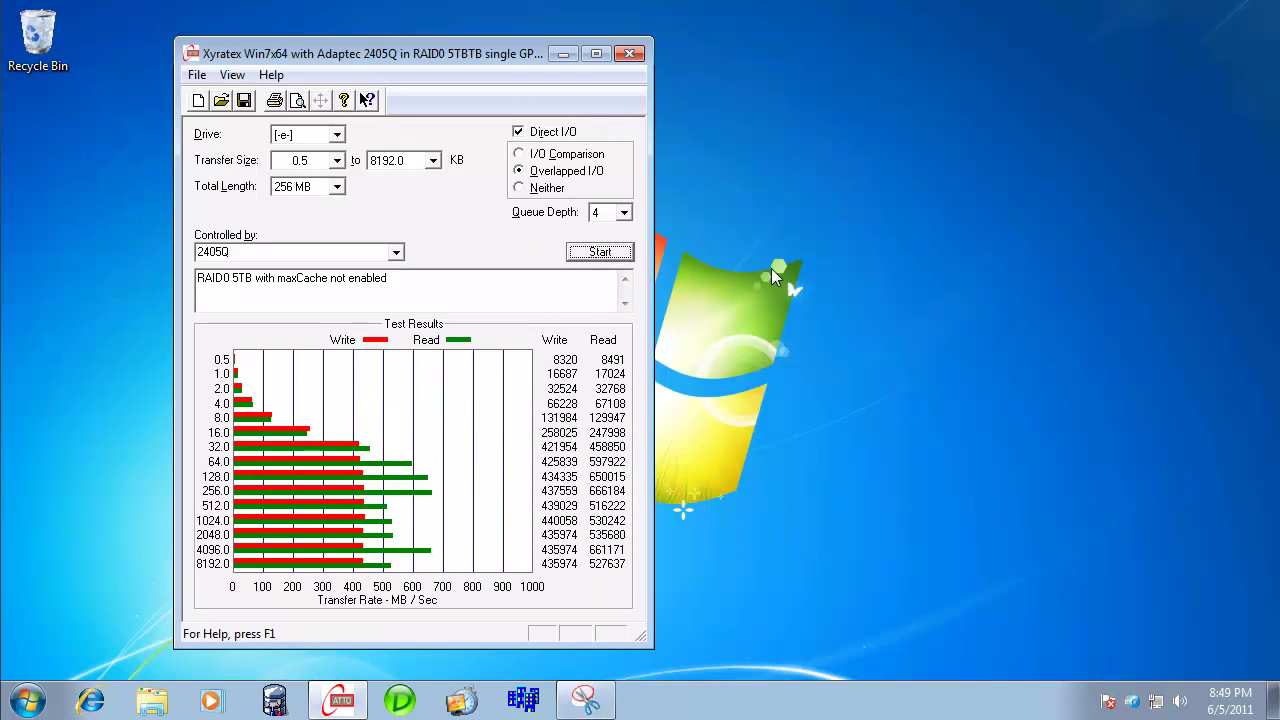
- Run the ATTO benchmark on drive E again and append "2nd run" to the test description
click(600, 255)
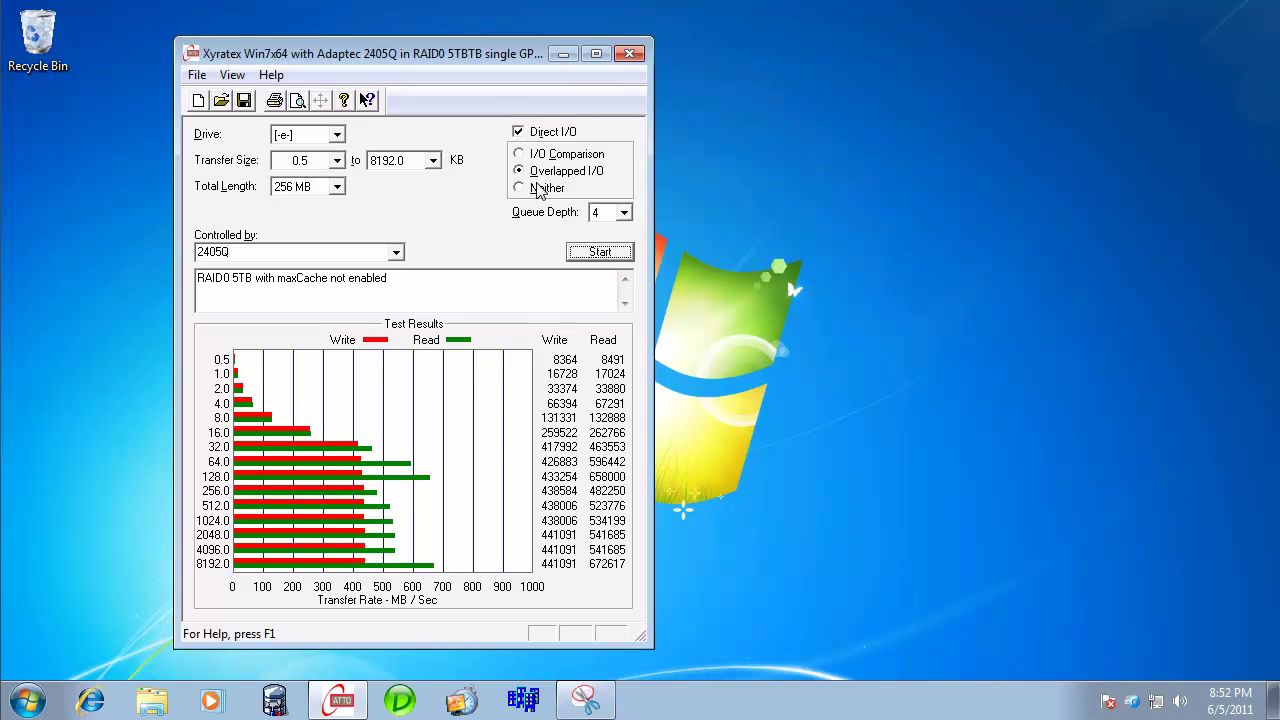
click(419, 282)
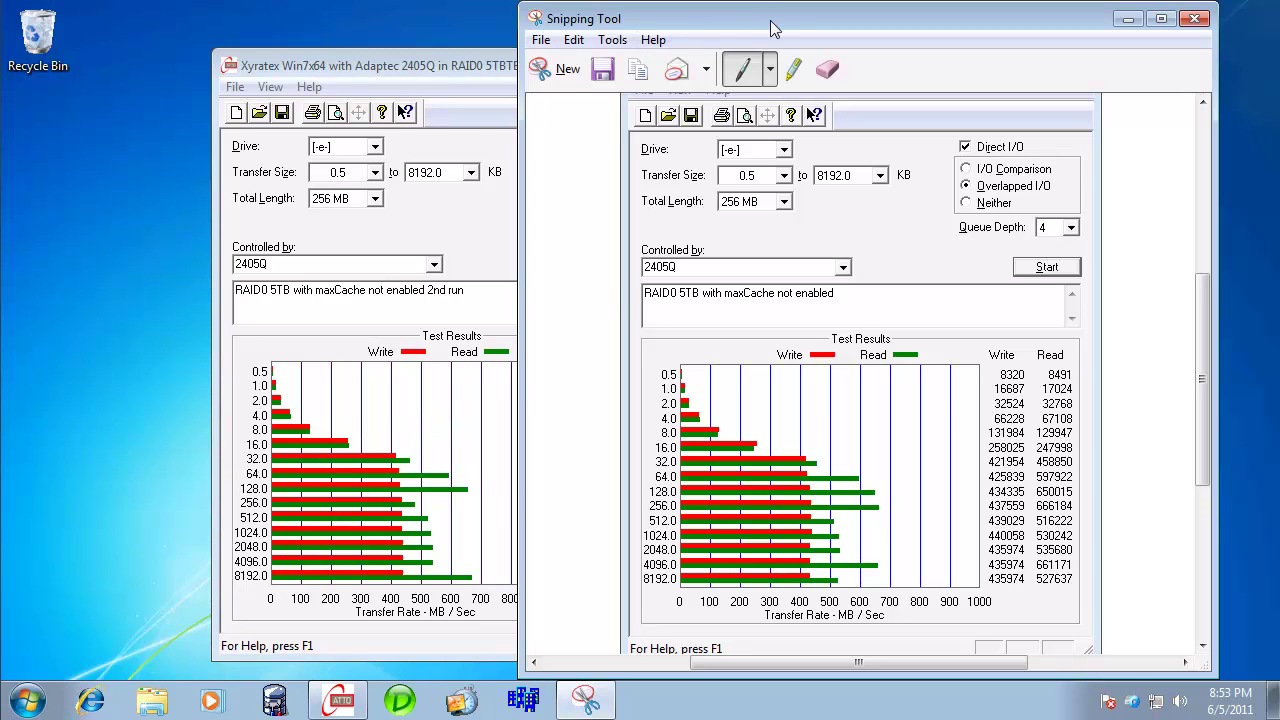
- Compare the captured first run side by side with the second-run ATTO window, and minimize the capture
drag(771, 27, 279, 88)
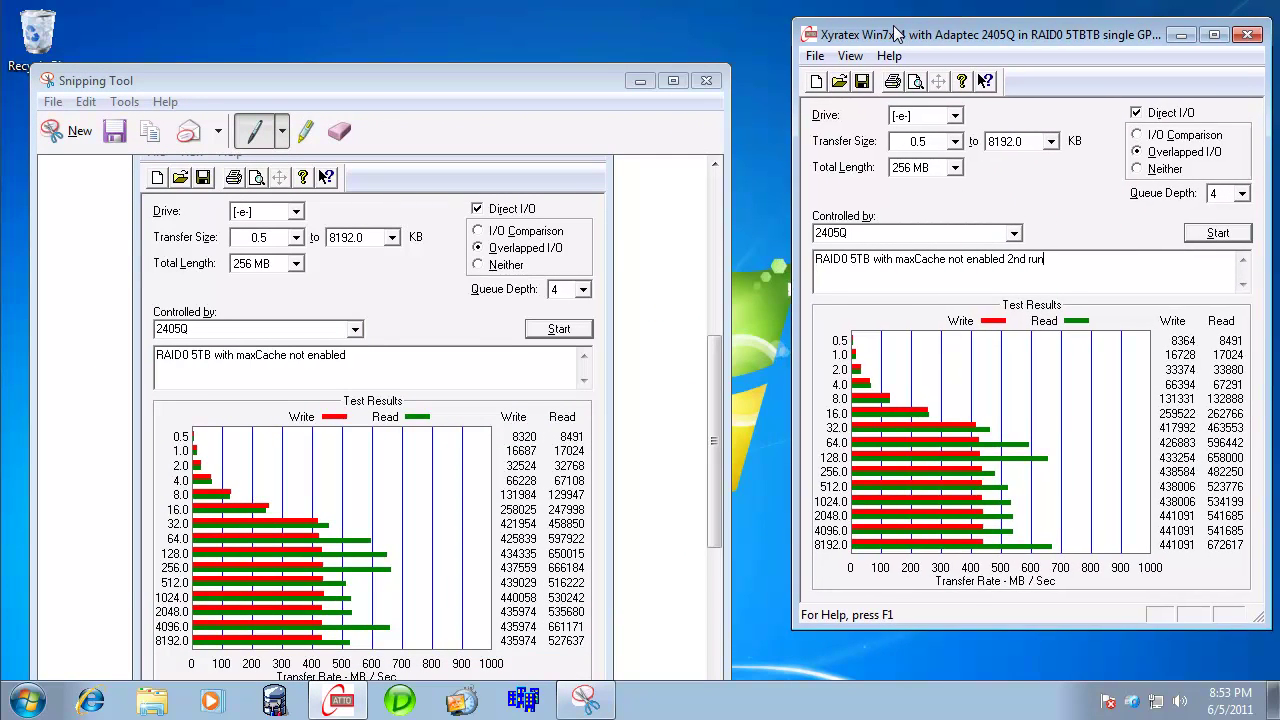
drag(897, 35, 841, 49)
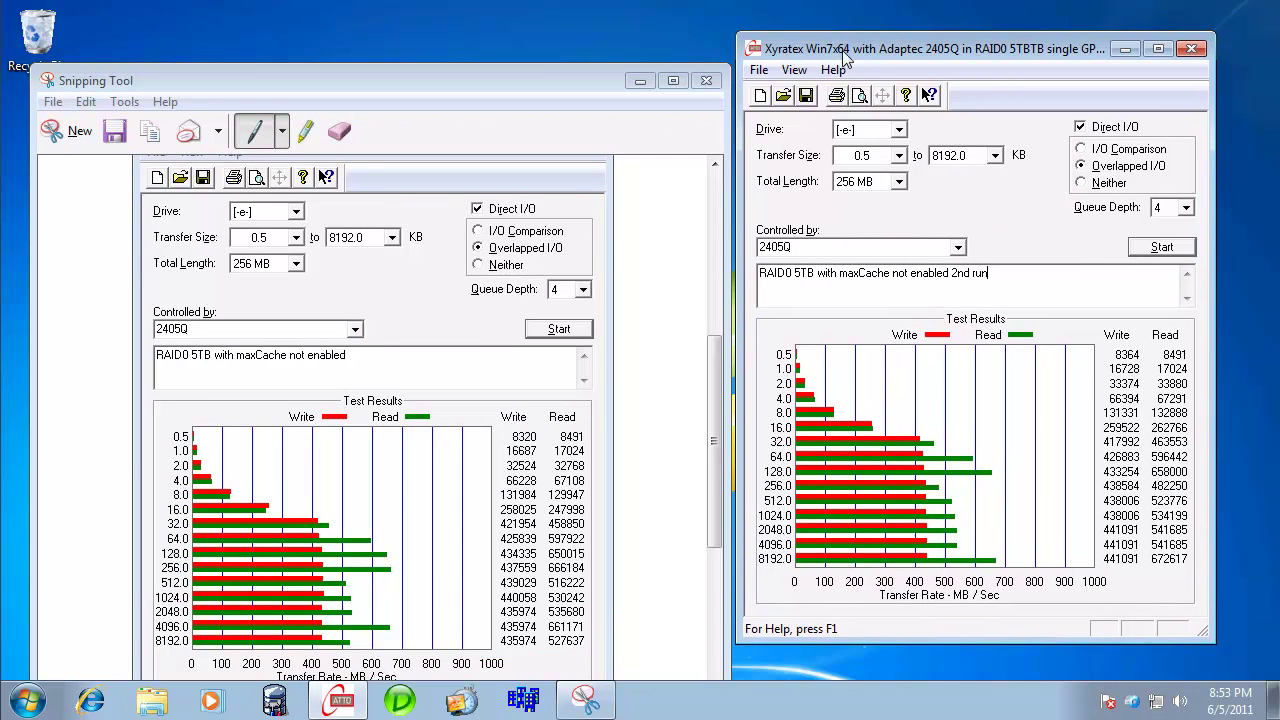
drag(499, 86, 493, 30)
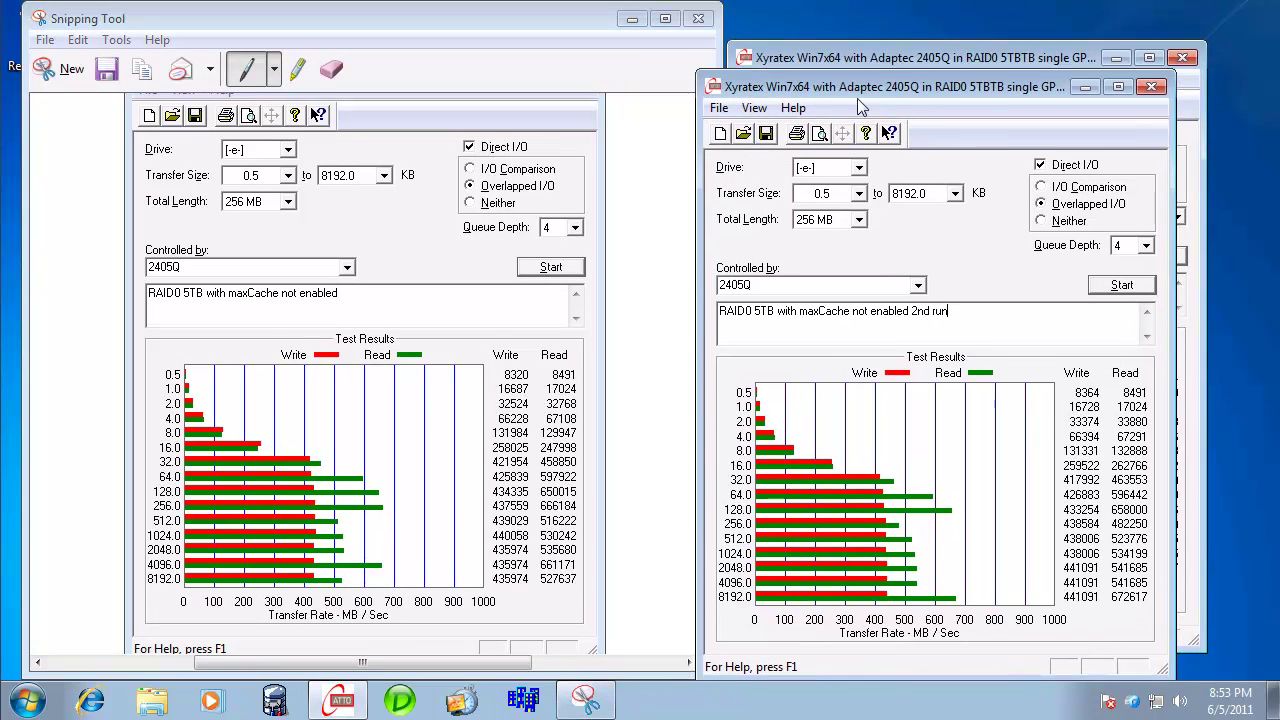
drag(858, 98, 773, 79)
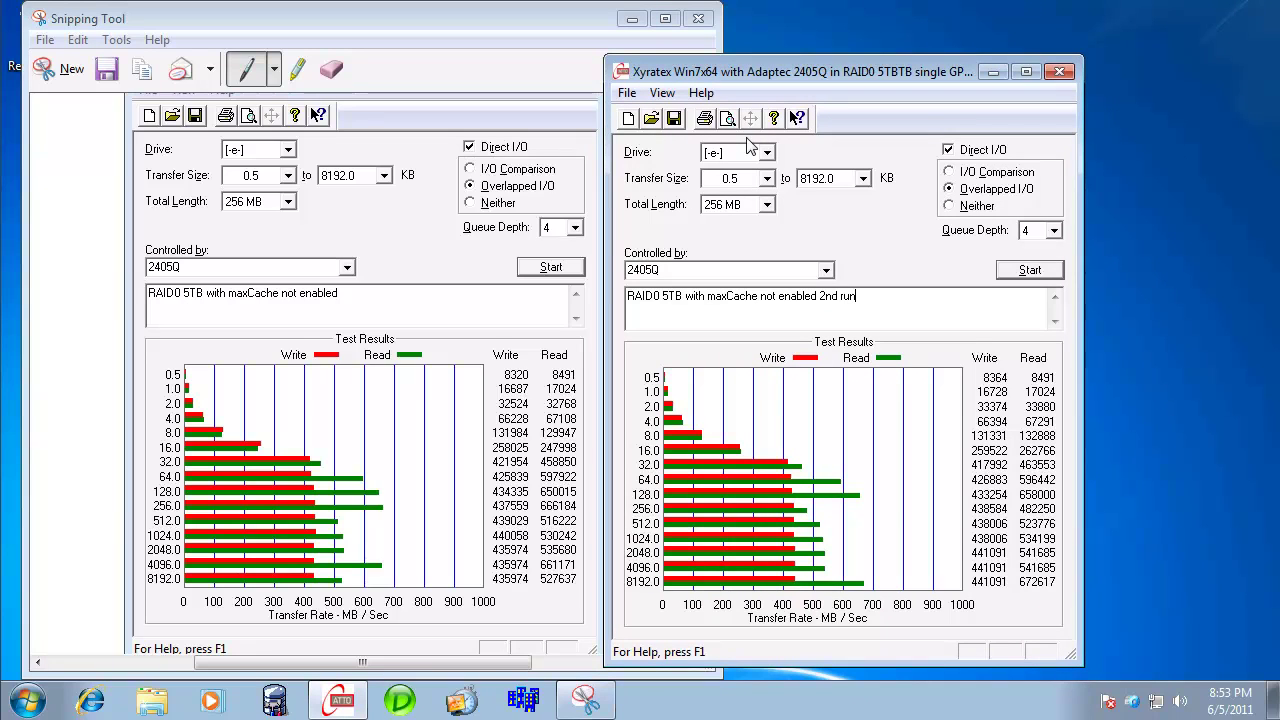
click(633, 22)
drag(733, 60, 397, 68)
- Set the test drive to F and change RAID0 to RAID1E in the test description
click(415, 160)
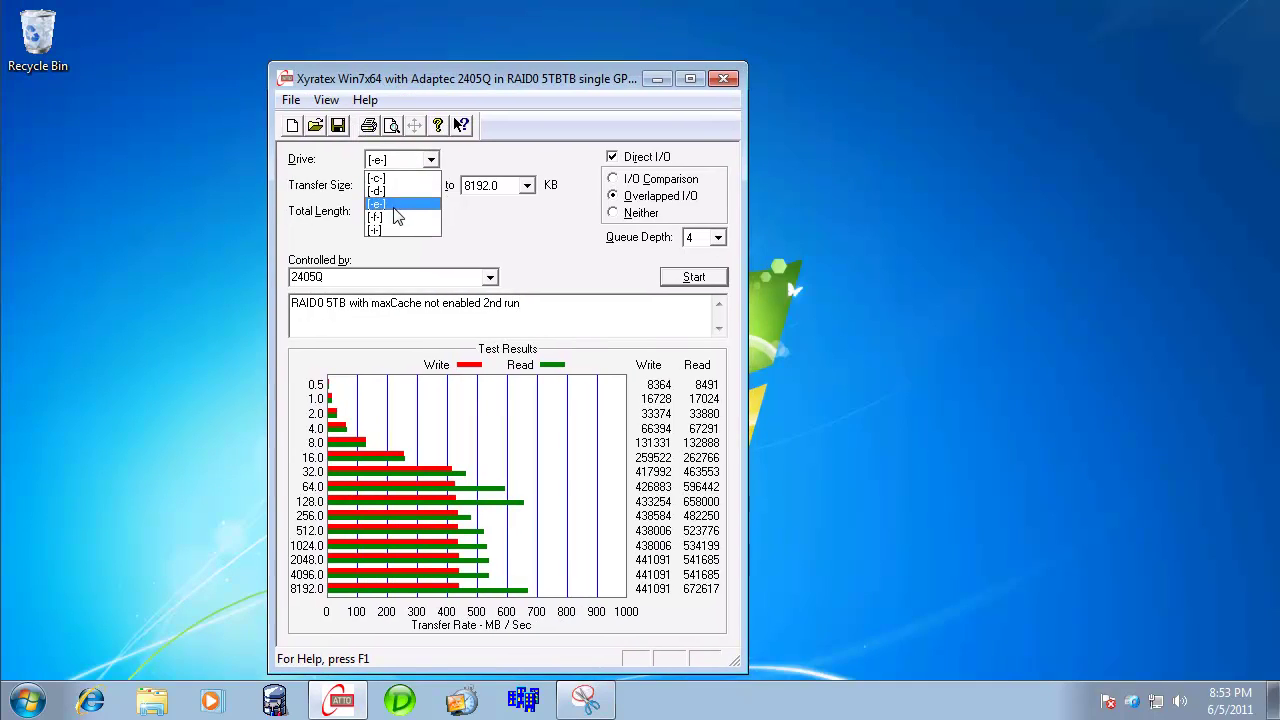
click(398, 218)
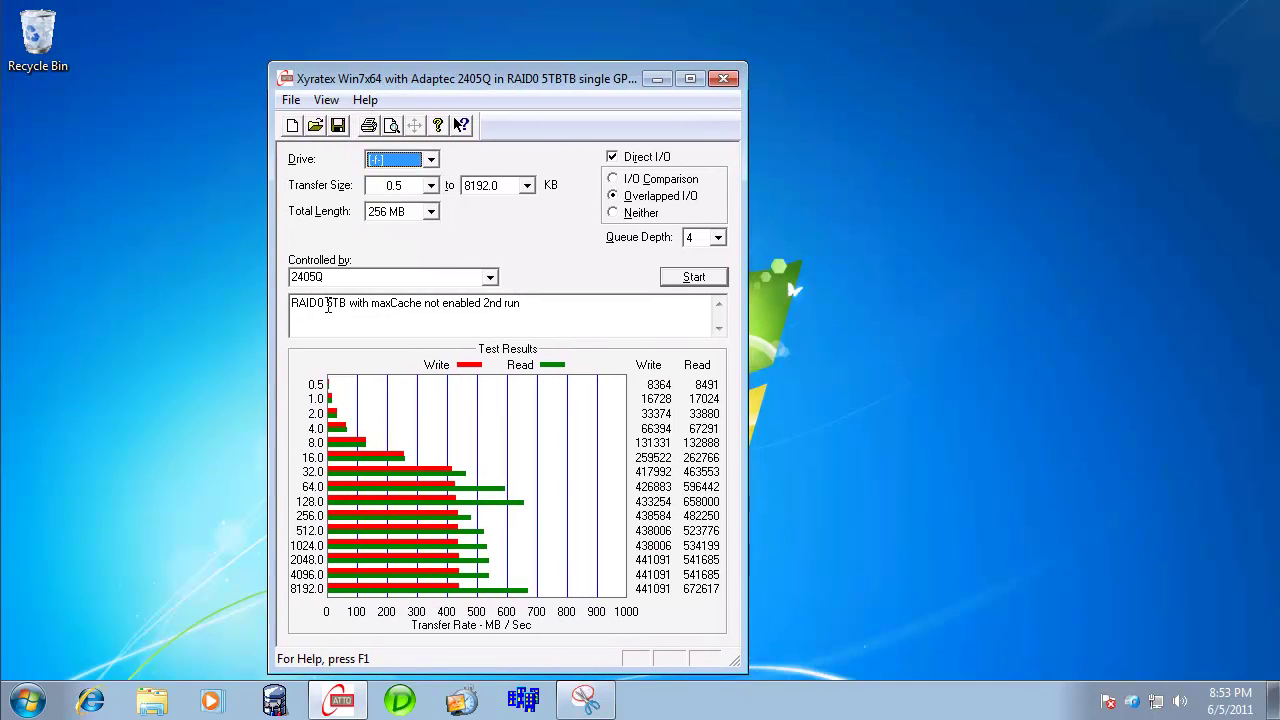
click(326, 303)
key(BackSpace)
text(1E)
- Check the names of the RAID volumes in Computer and minimize the Explorer window
click(152, 700)
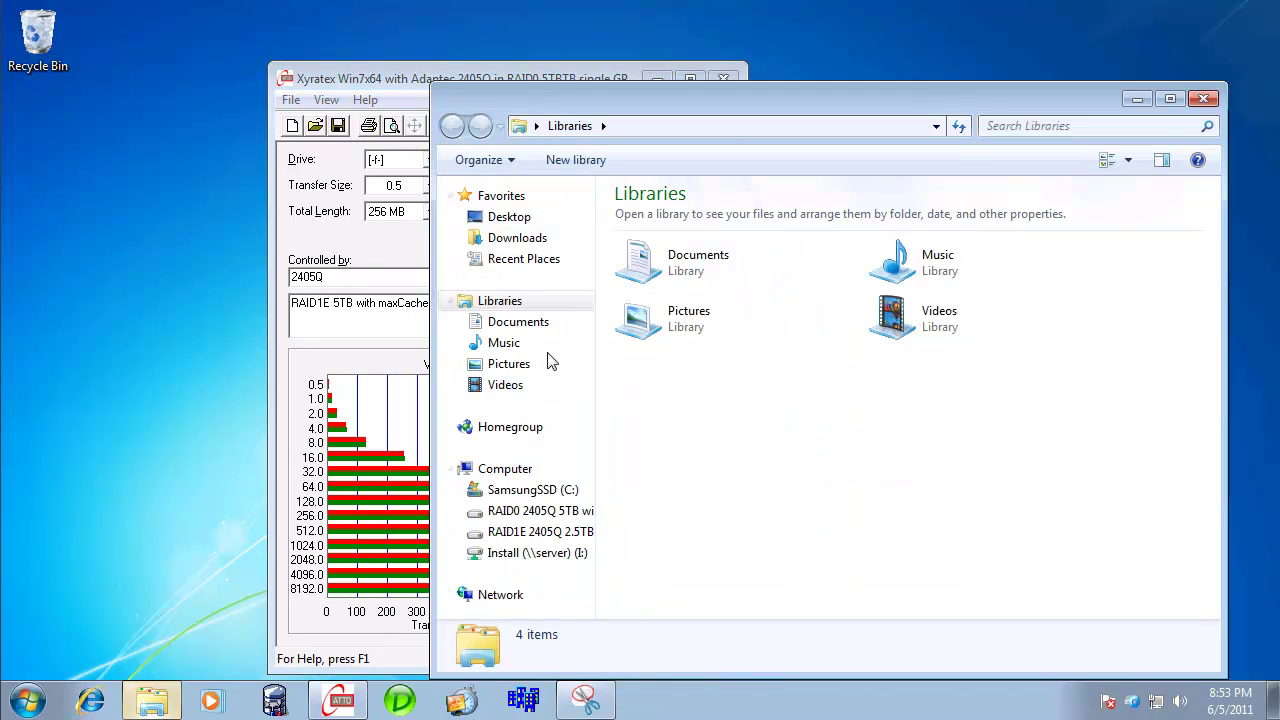
click(500, 470)
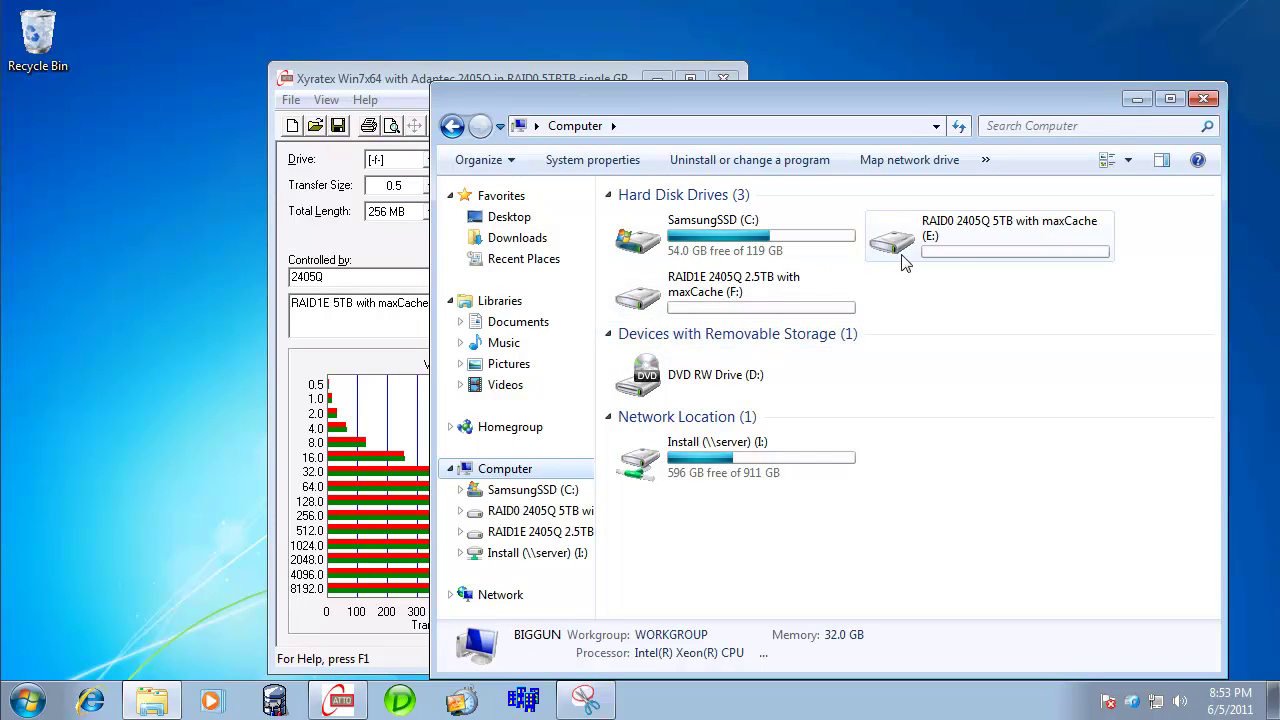
click(1137, 98)
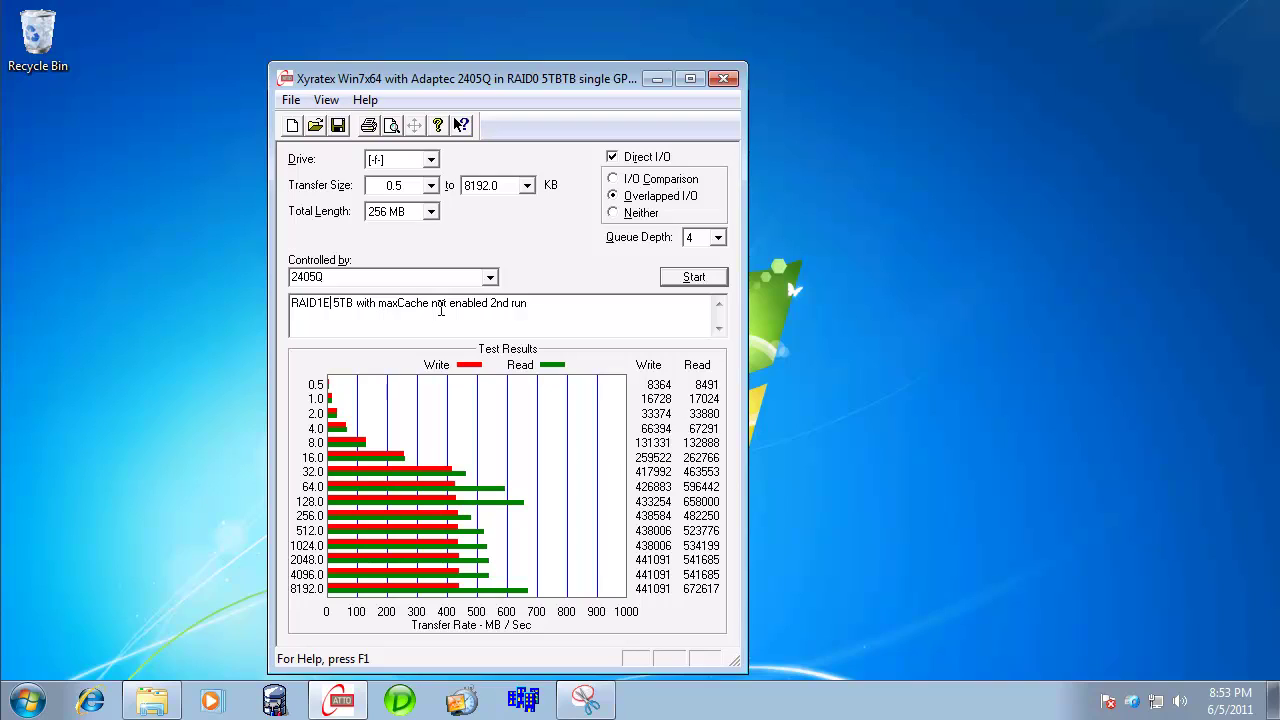
- Complete the description as "RAID1E 2.5TB with maxCache not enabled" and run the benchmark on drive F
text(2.)
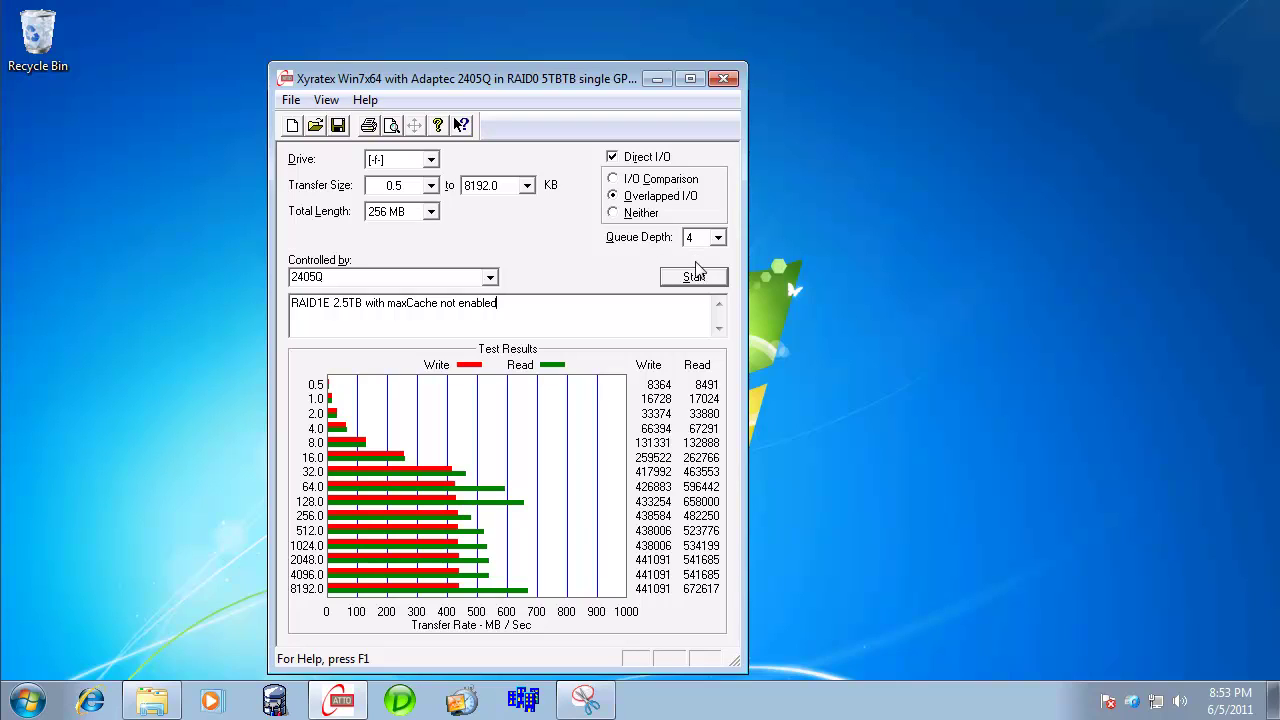
click(697, 280)
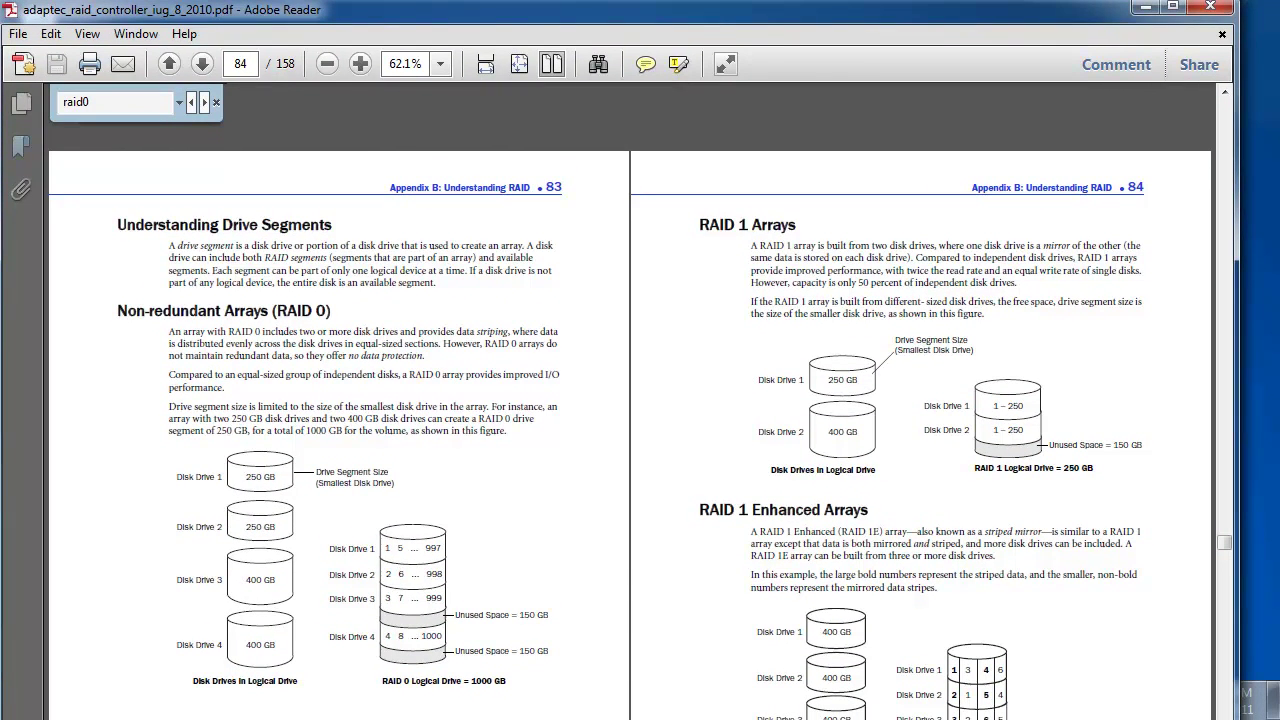
- Examine the RAID 0, RAID 1 and RAID 1 Enhanced diagrams on pages 83 and 84 of the Adaptec guide in Adobe Reader
double_click(590, 20)
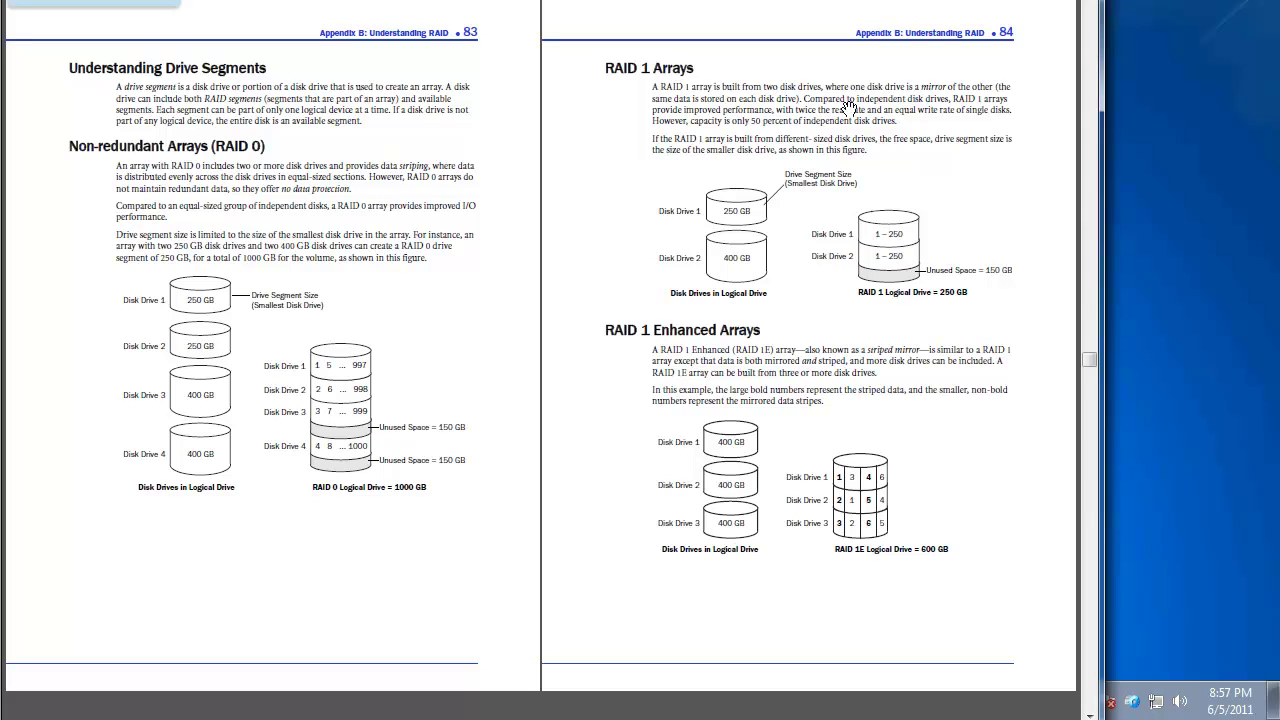
key(ctrl+plus)
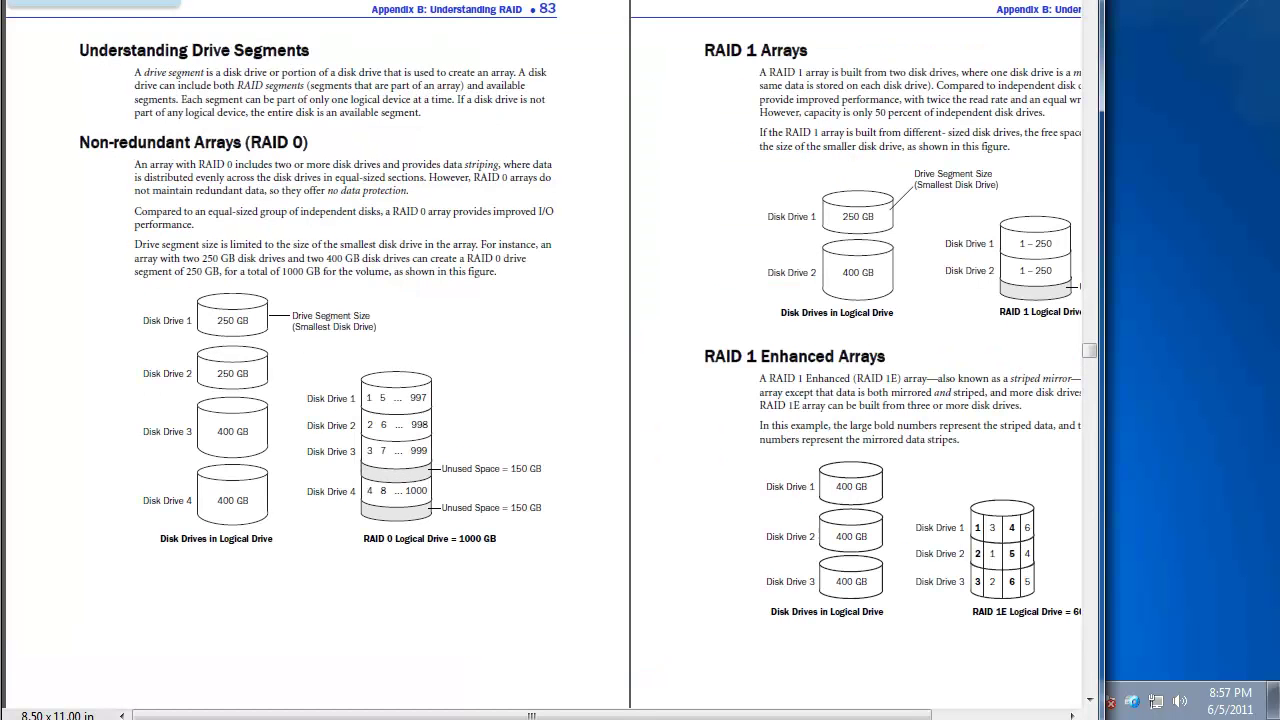
drag(884, 715, 936, 716)
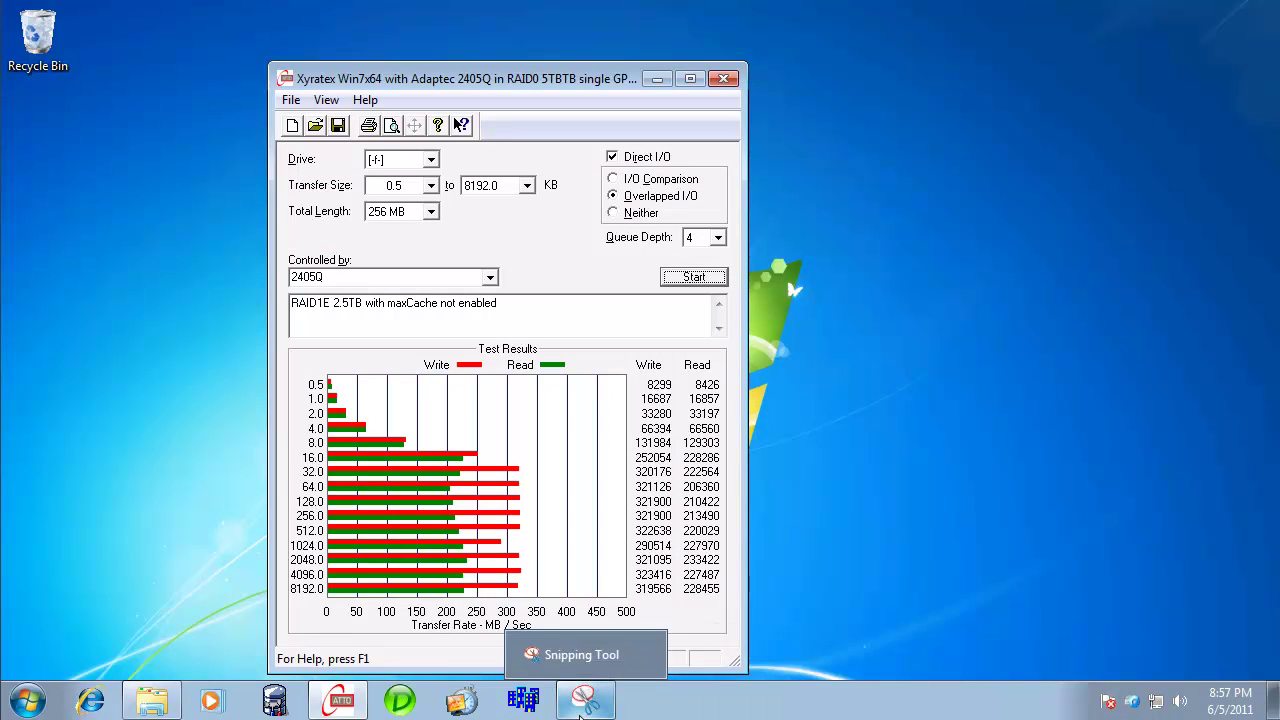
- Save the benchmark results as "Xyratex Win7x64 with Adaptec 2405Q in RAID1E 2.5TB single GPT drive, 11 Hitachi 1TB drives and 1 Kingston SSD maxCache drive inactive"
click(290, 100)
click(310, 170)
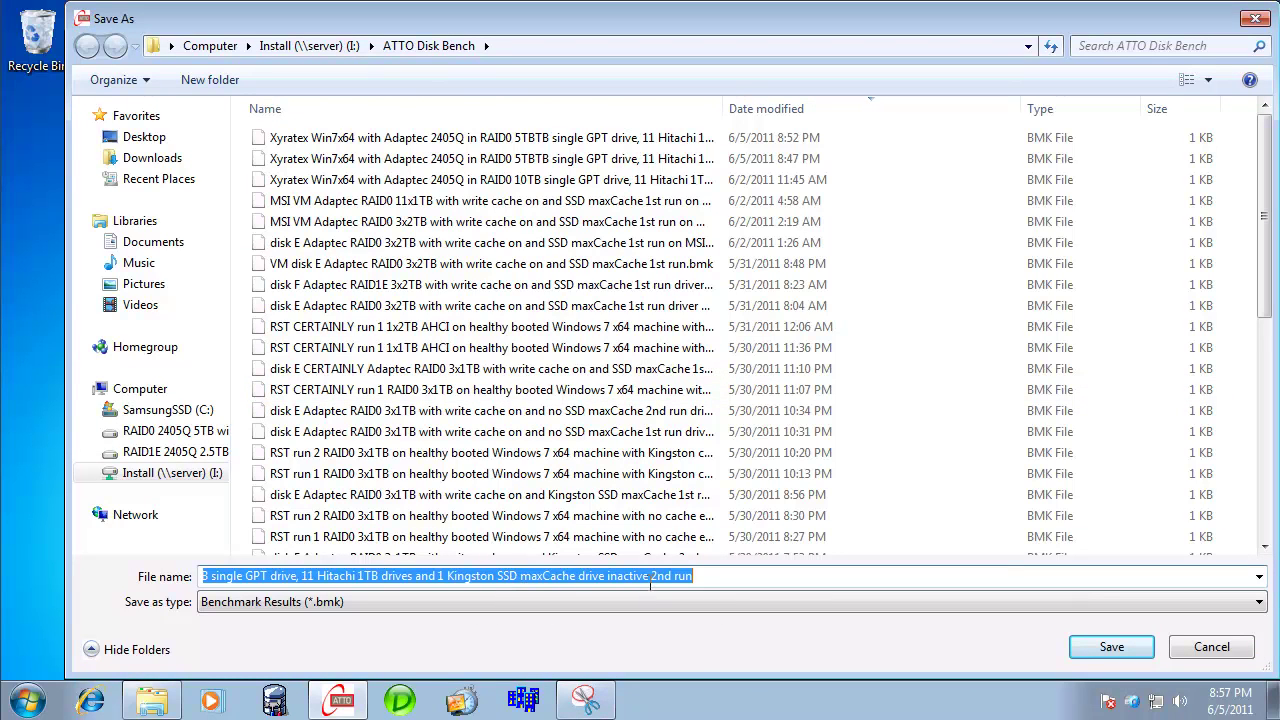
drag(650, 580, 760, 580)
key(BackSpace)
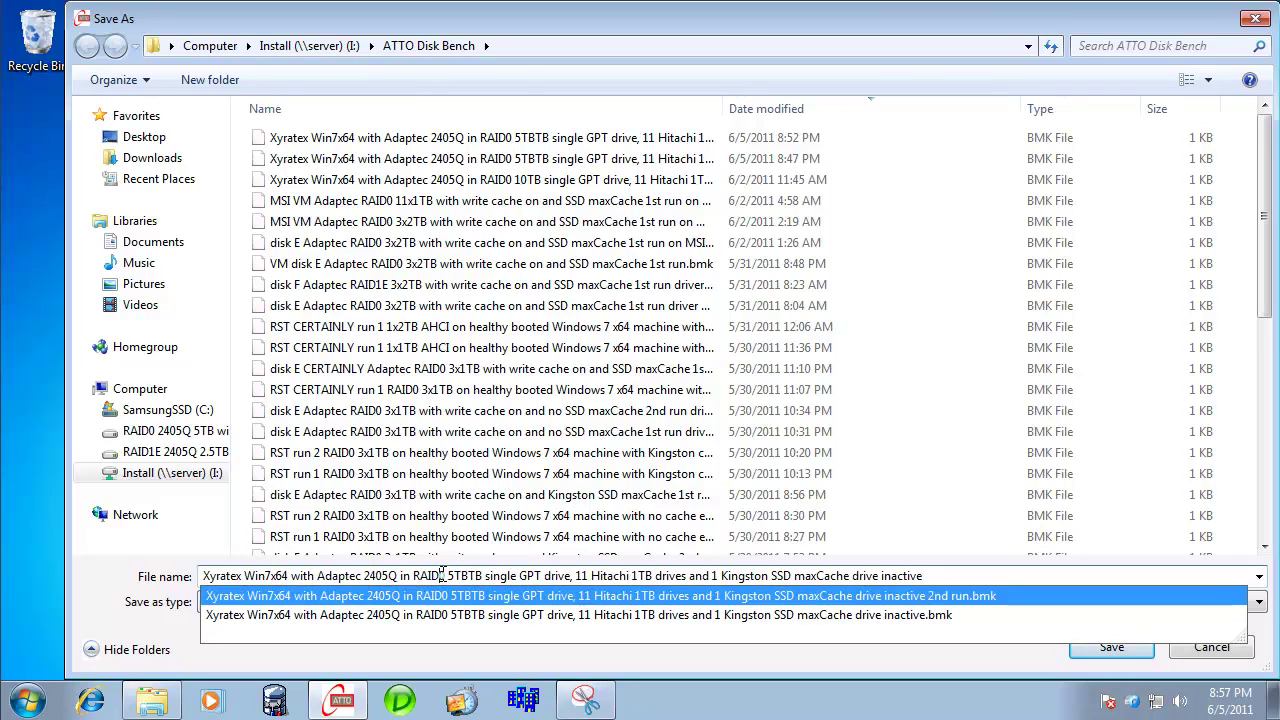
double_click(441, 573)
text(RAID1E 2)
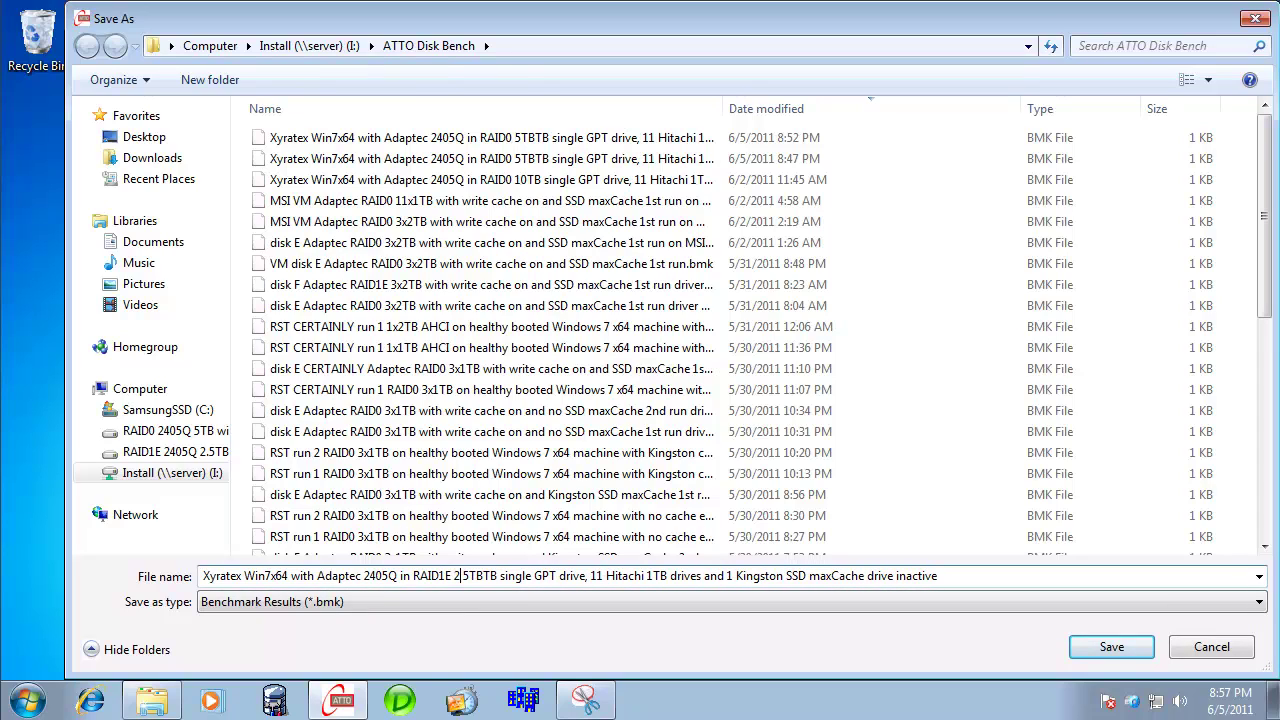
text(.)
key(Delete)
key(Delete)
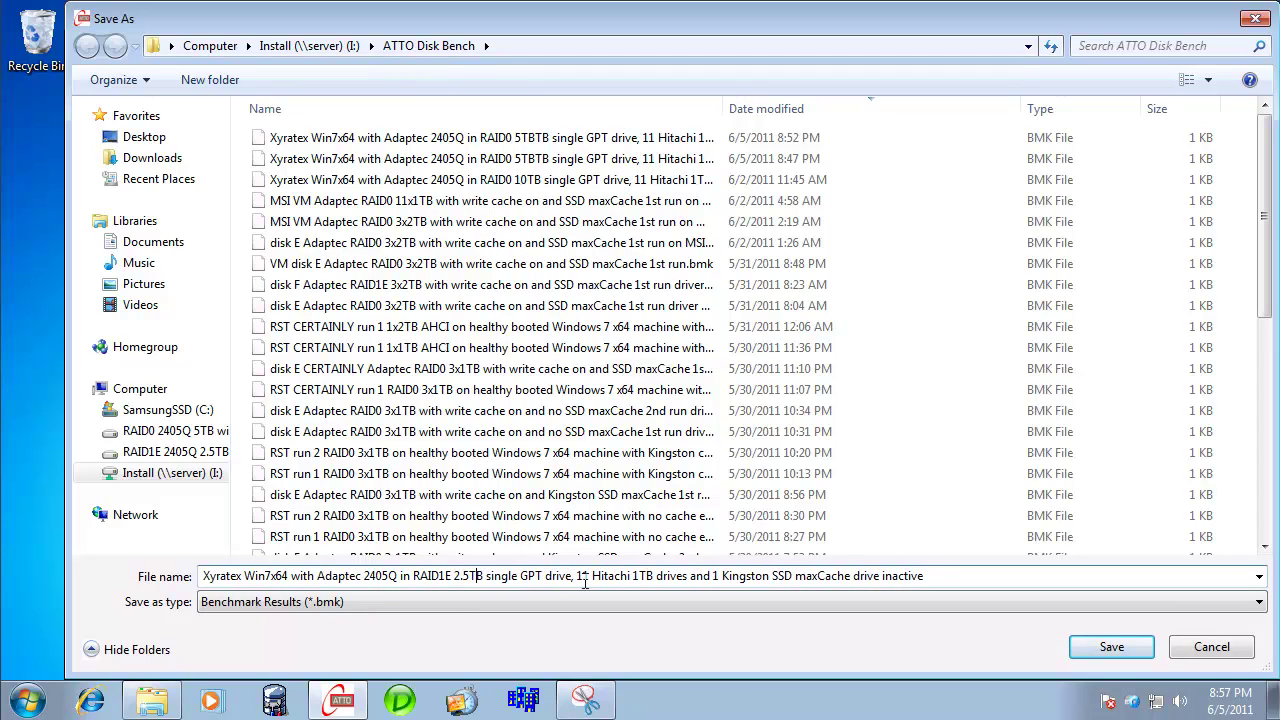
click(1111, 648)
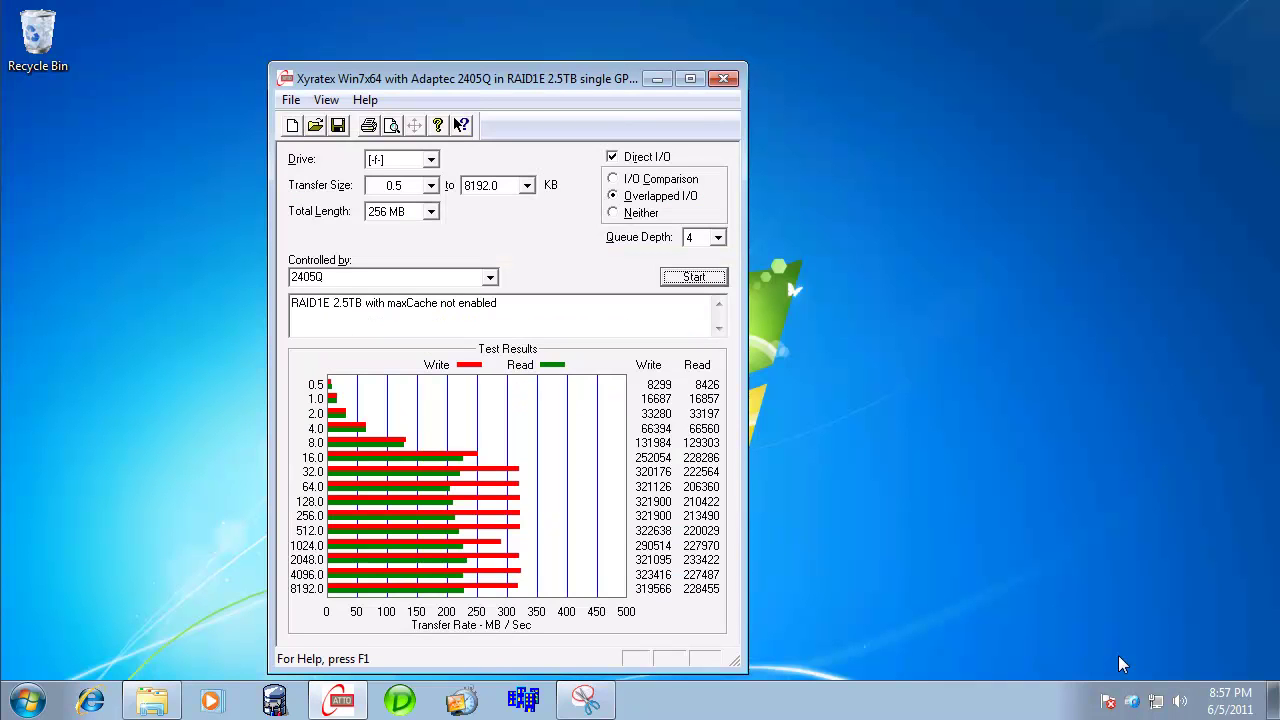
- Switch to Snipping Tool and capture a new window snip of the ATTO RAID1E results
click(606, 697)
click(46, 41)
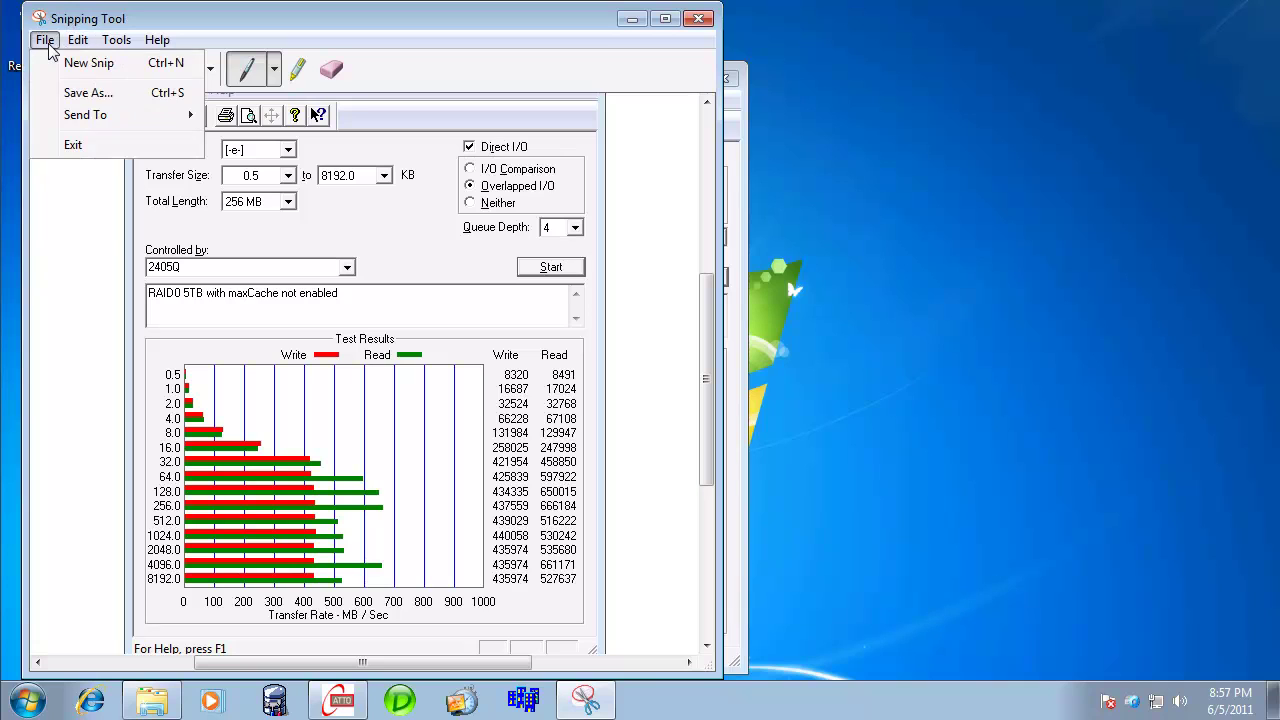
click(70, 63)
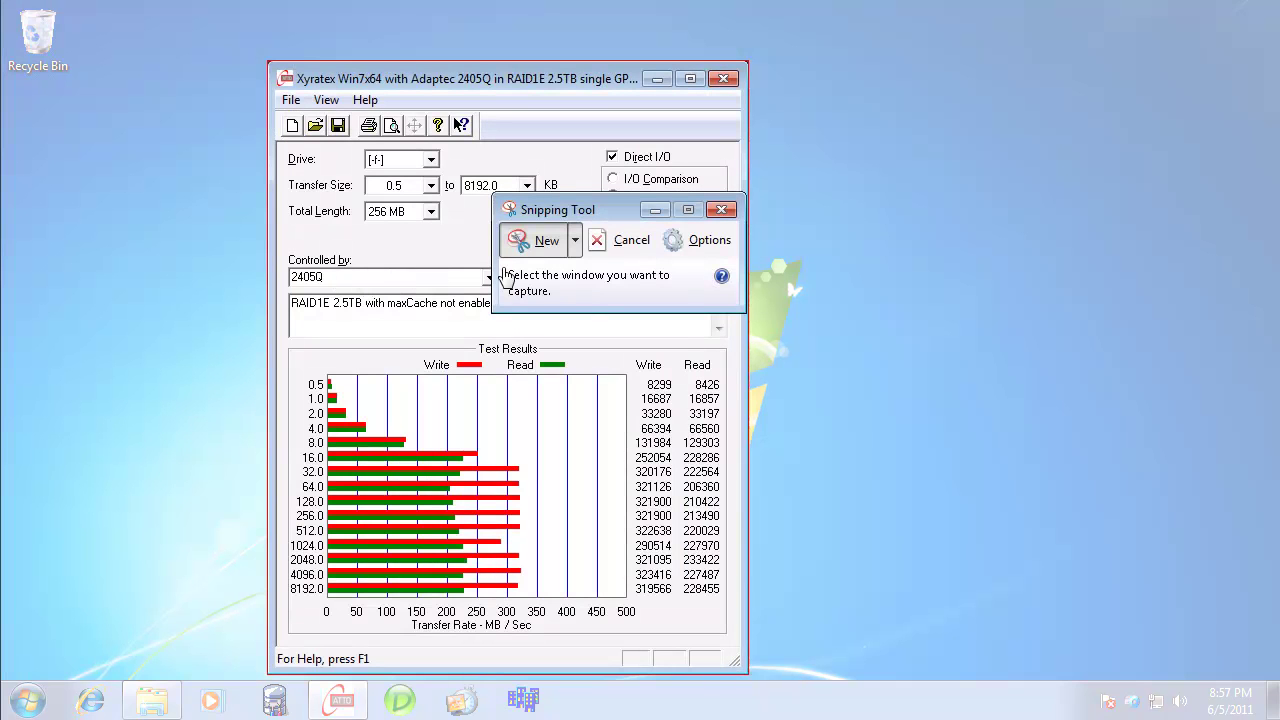
click(438, 240)
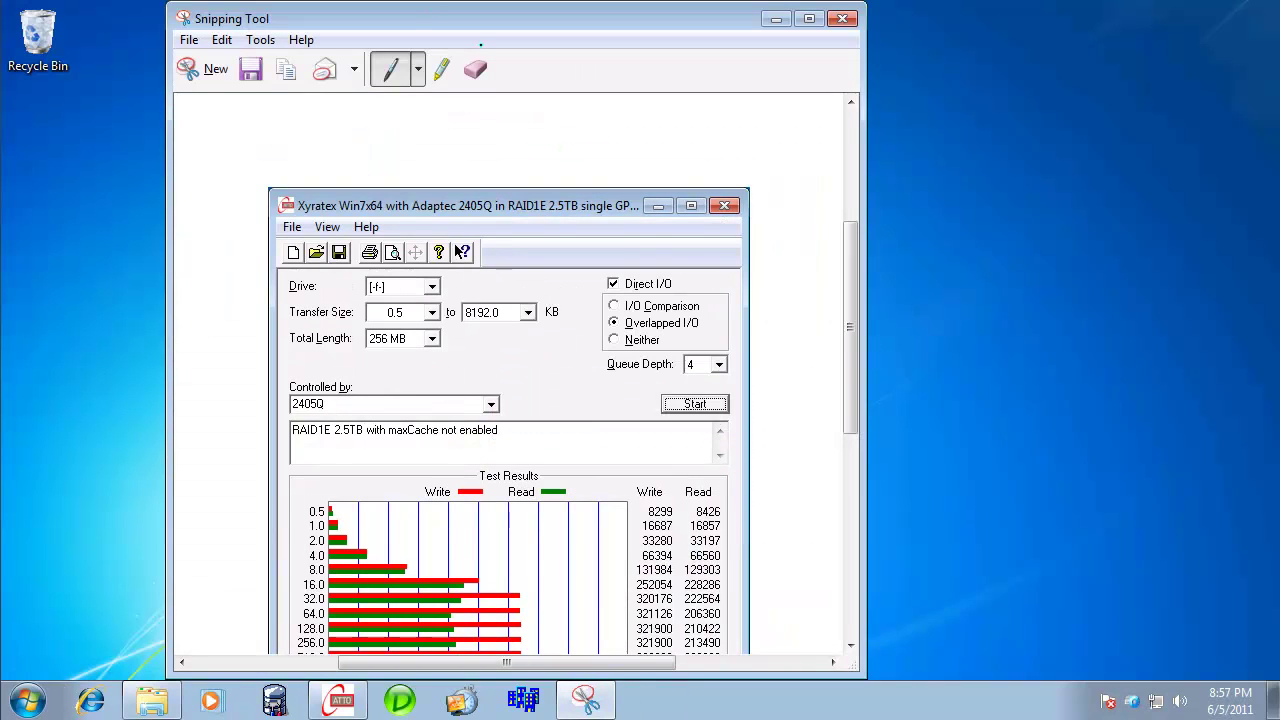
- Reposition and resize the Snipping Tool window to fit the RAID1E snip, and minimize it
drag(309, 14, 309, 115)
drag(857, 356, 857, 420)
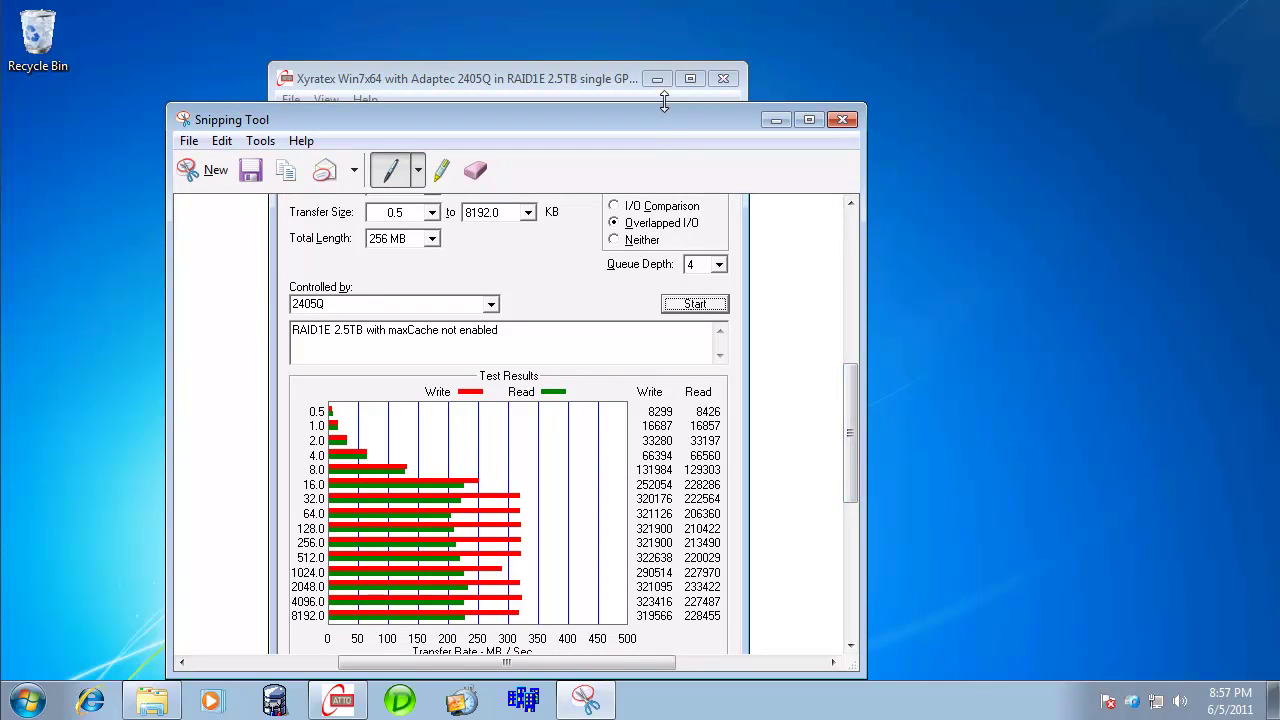
drag(665, 105, 490, 27)
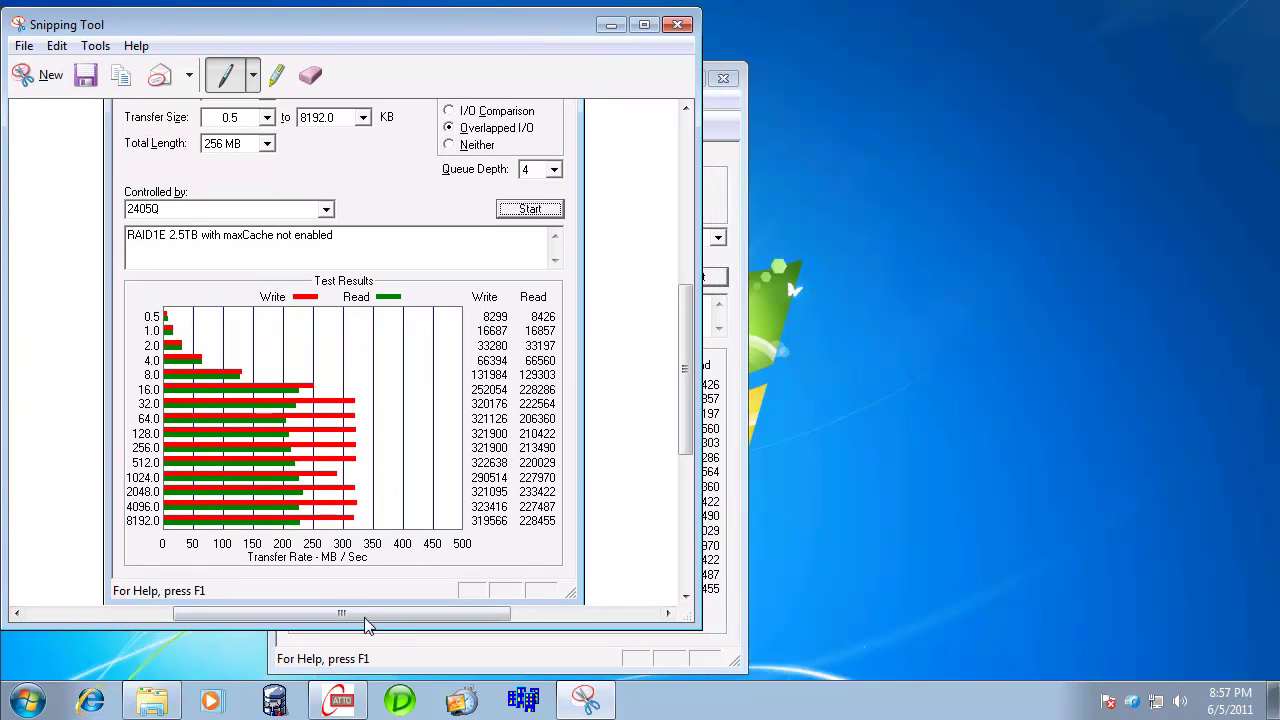
drag(370, 630, 370, 660)
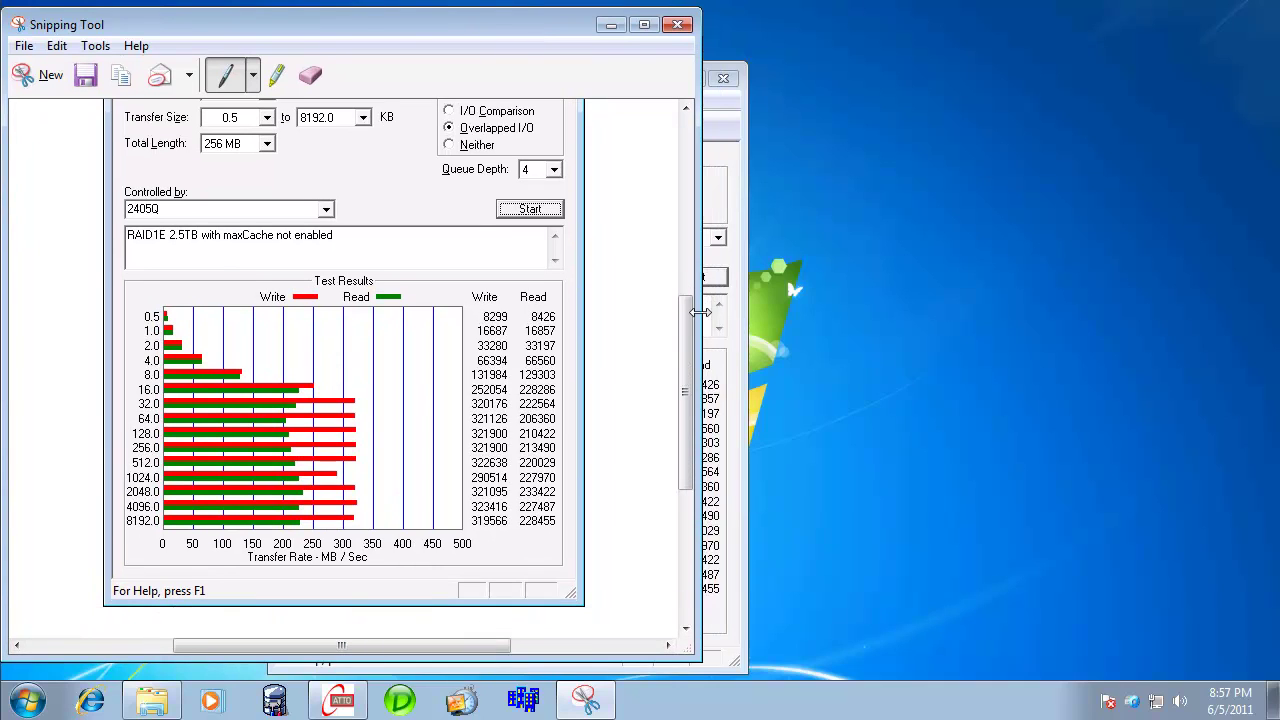
drag(688, 312, 688, 268)
click(726, 117)
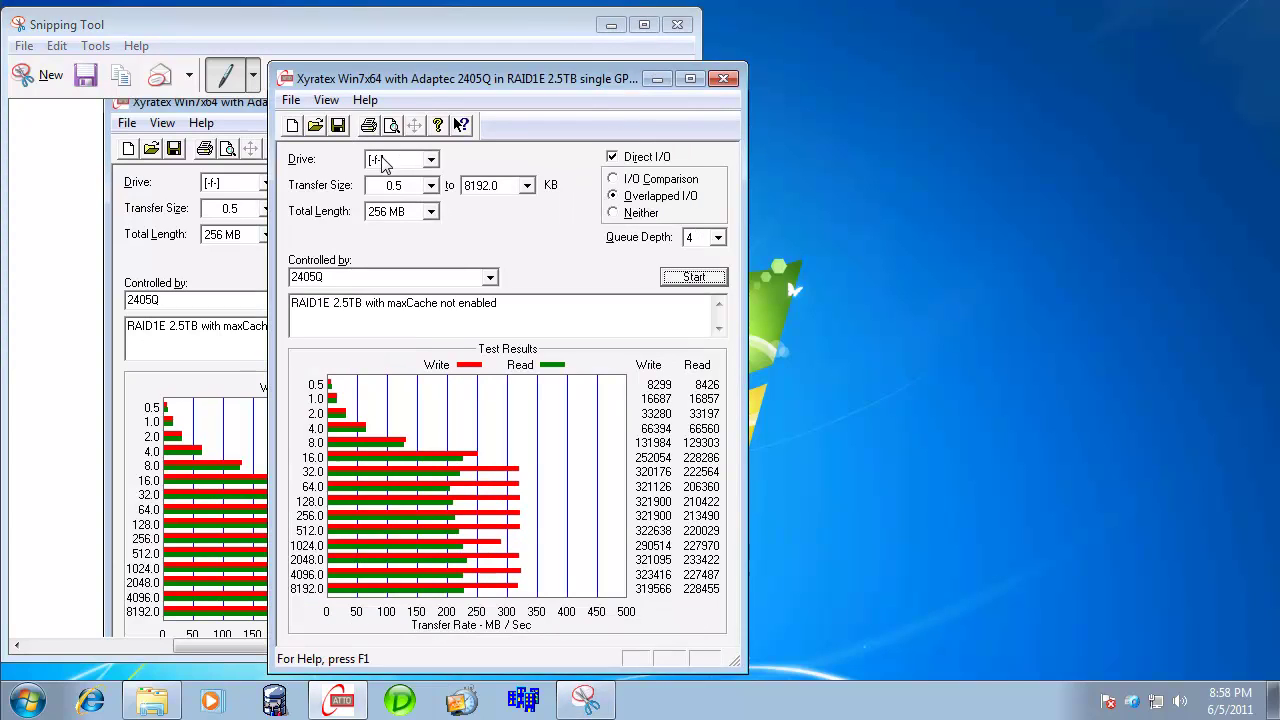
click(608, 35)
click(610, 26)
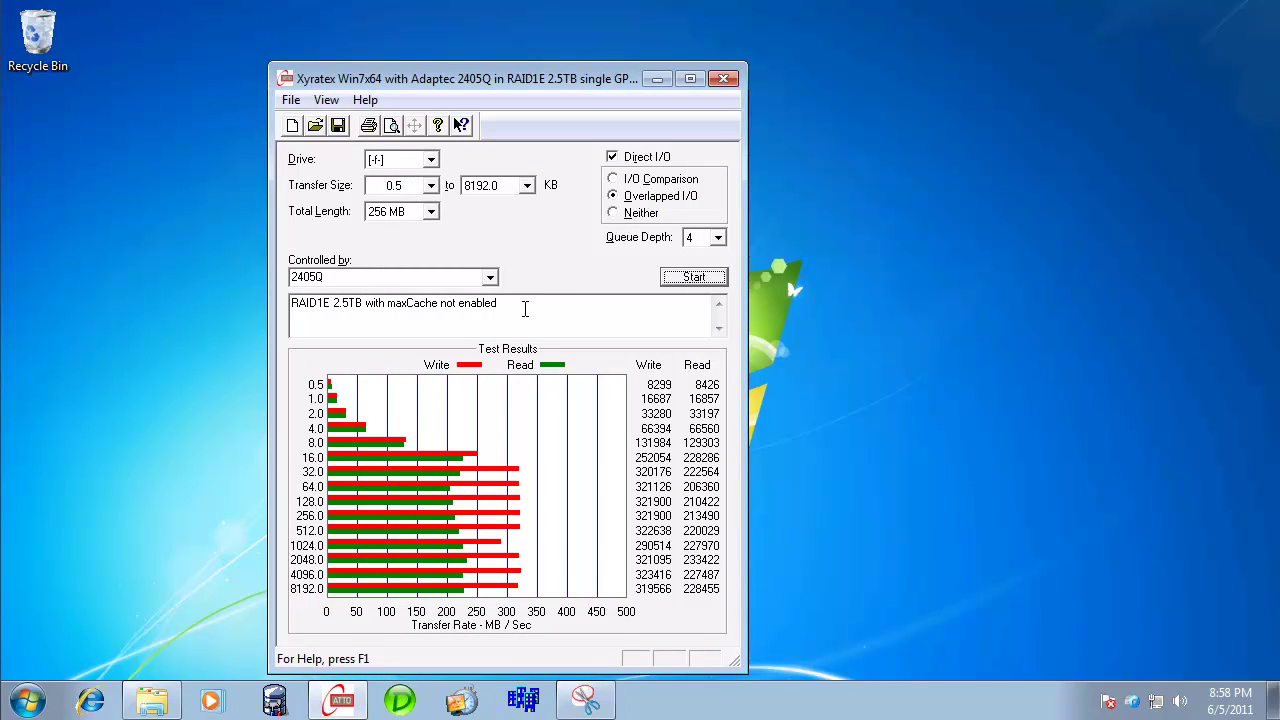
- Run the RAID1E benchmark on drive F again and check the CPU load in Task Manager during the run
click(704, 279)
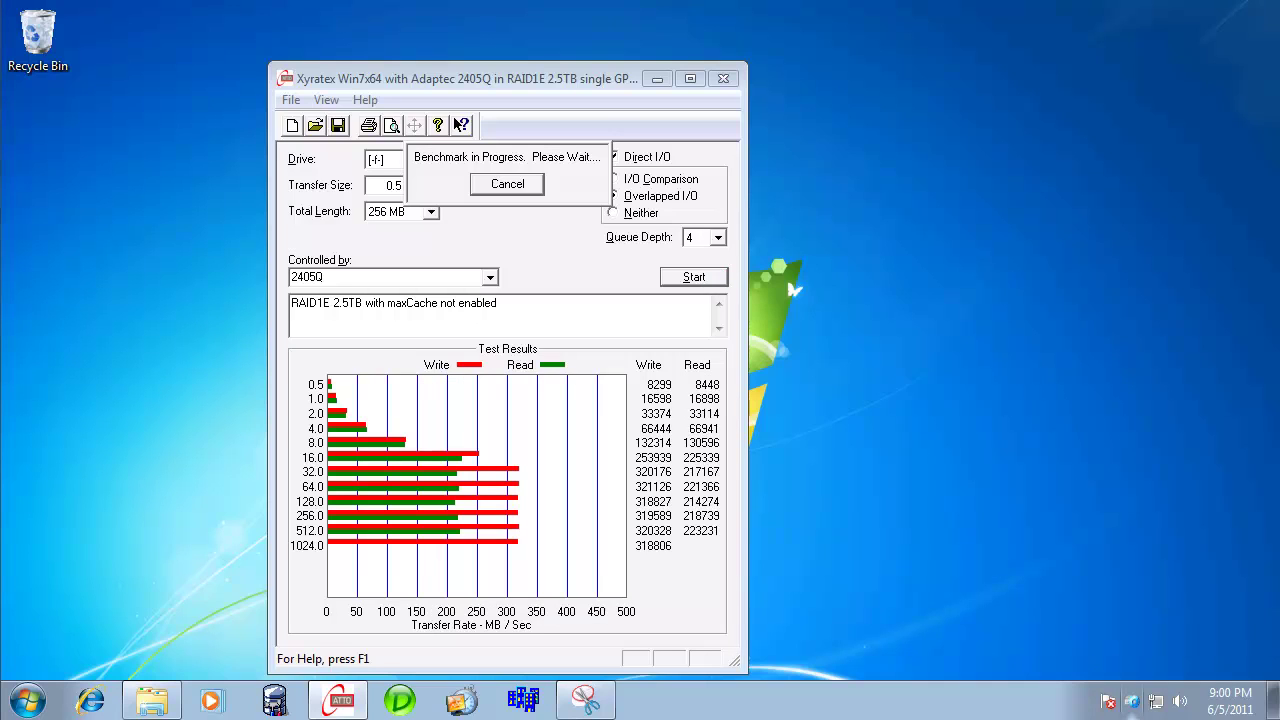
right_click(1040, 700)
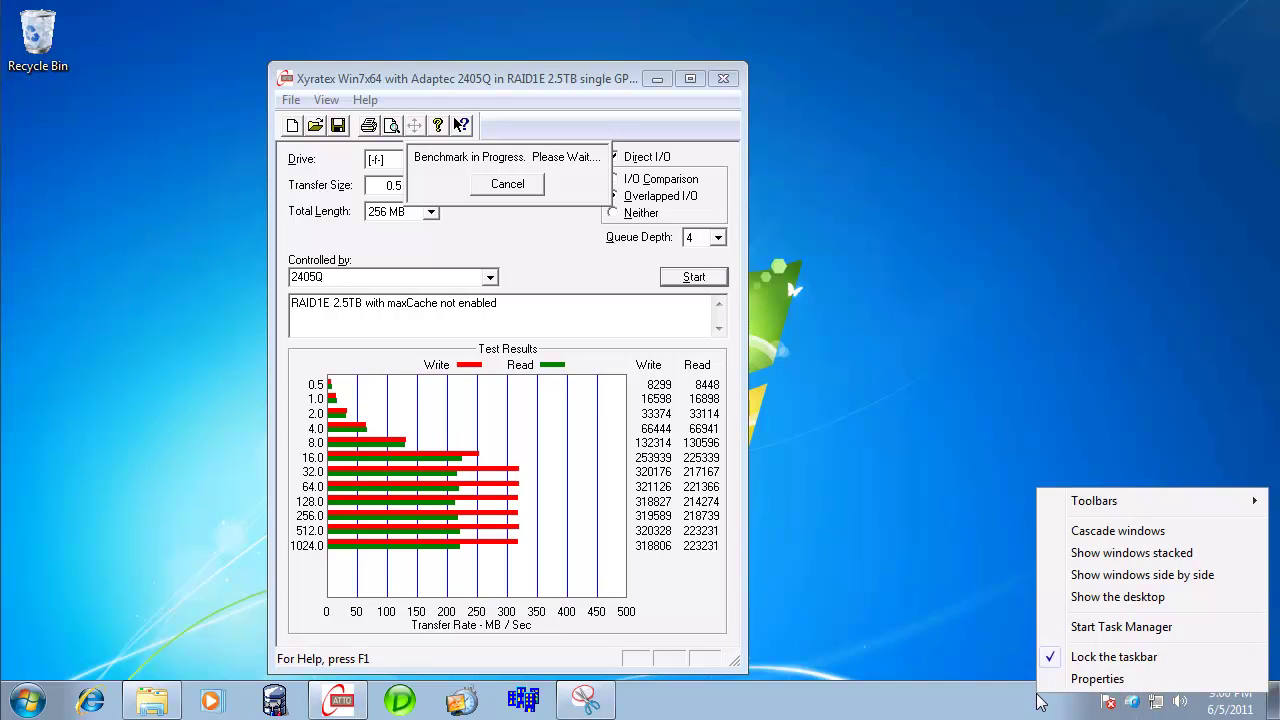
click(1083, 627)
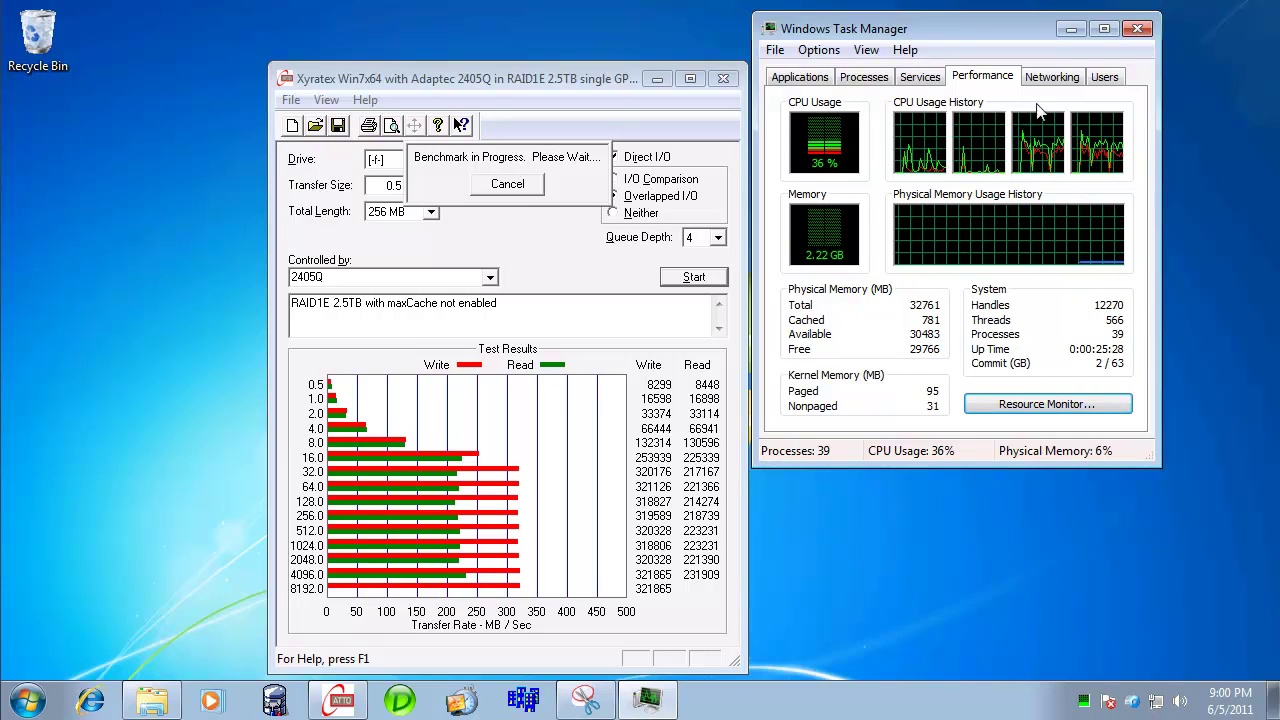
click(1073, 30)
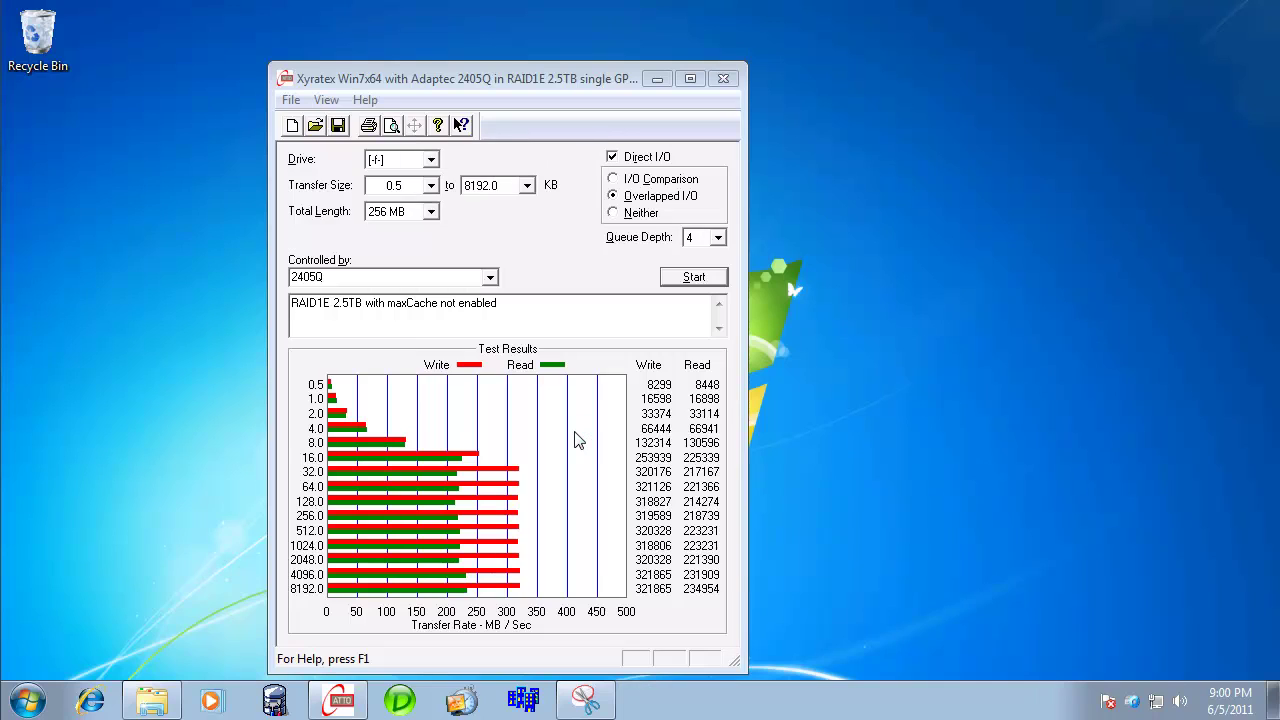
- Append "2nd run" to the test description and save the results with "2nd run" added to the RAID1E file name
click(521, 307)
text(2nd run)
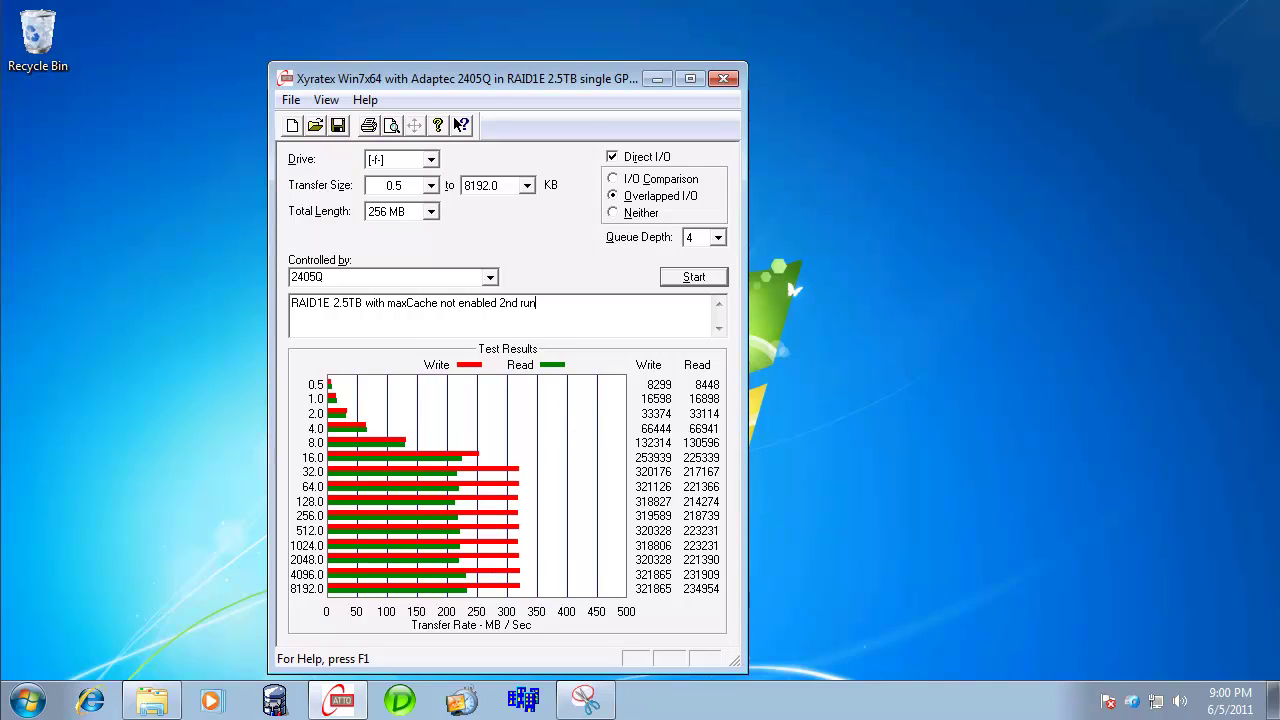
click(291, 100)
click(333, 189)
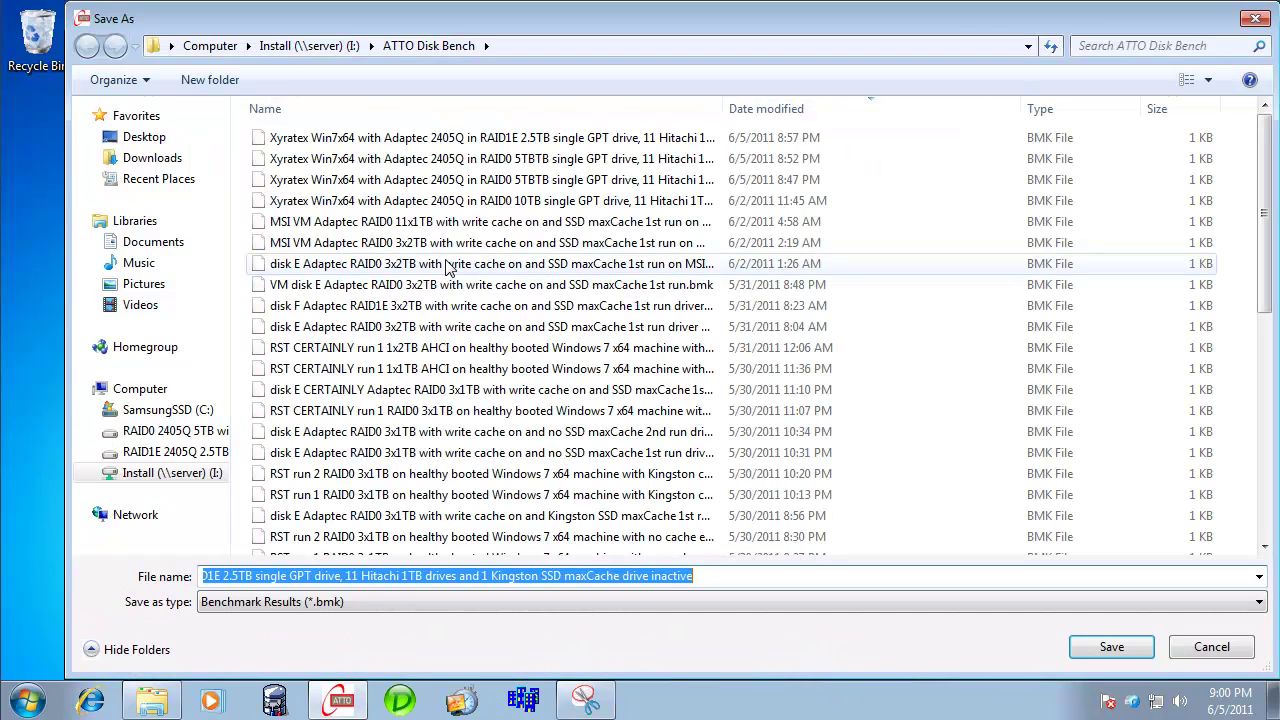
click(712, 575)
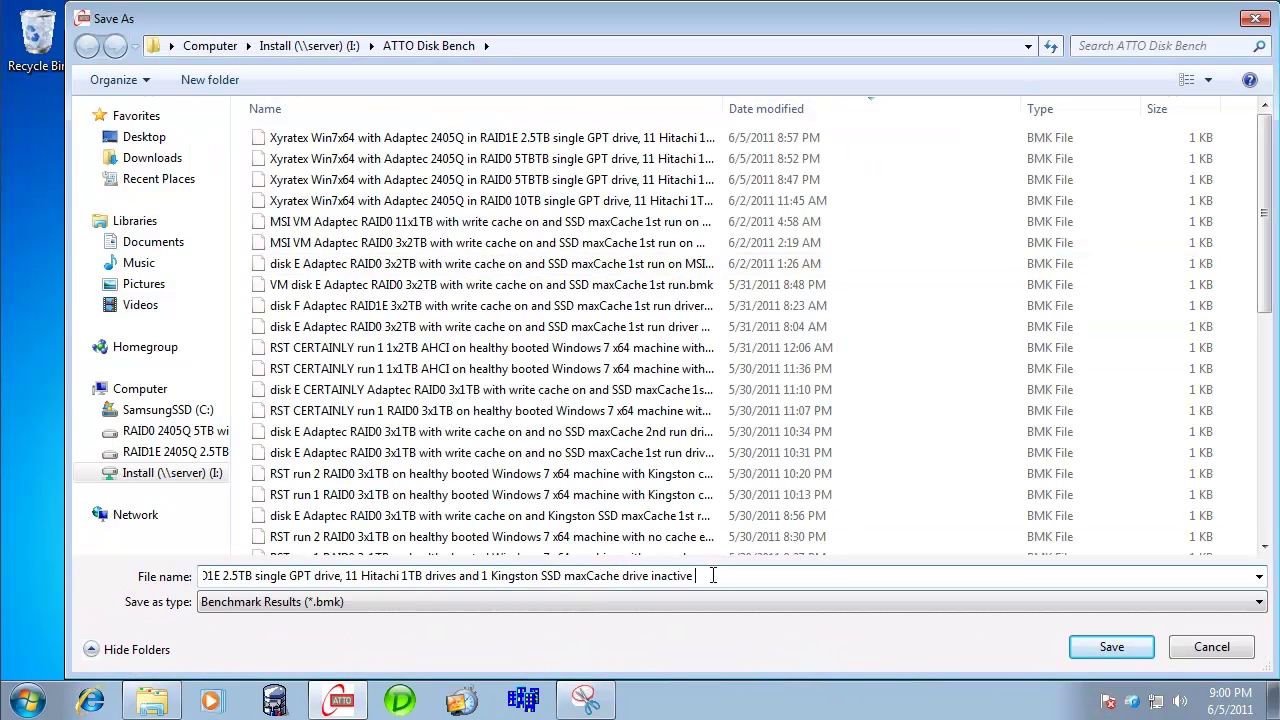
text(2nd run)
key(Return)
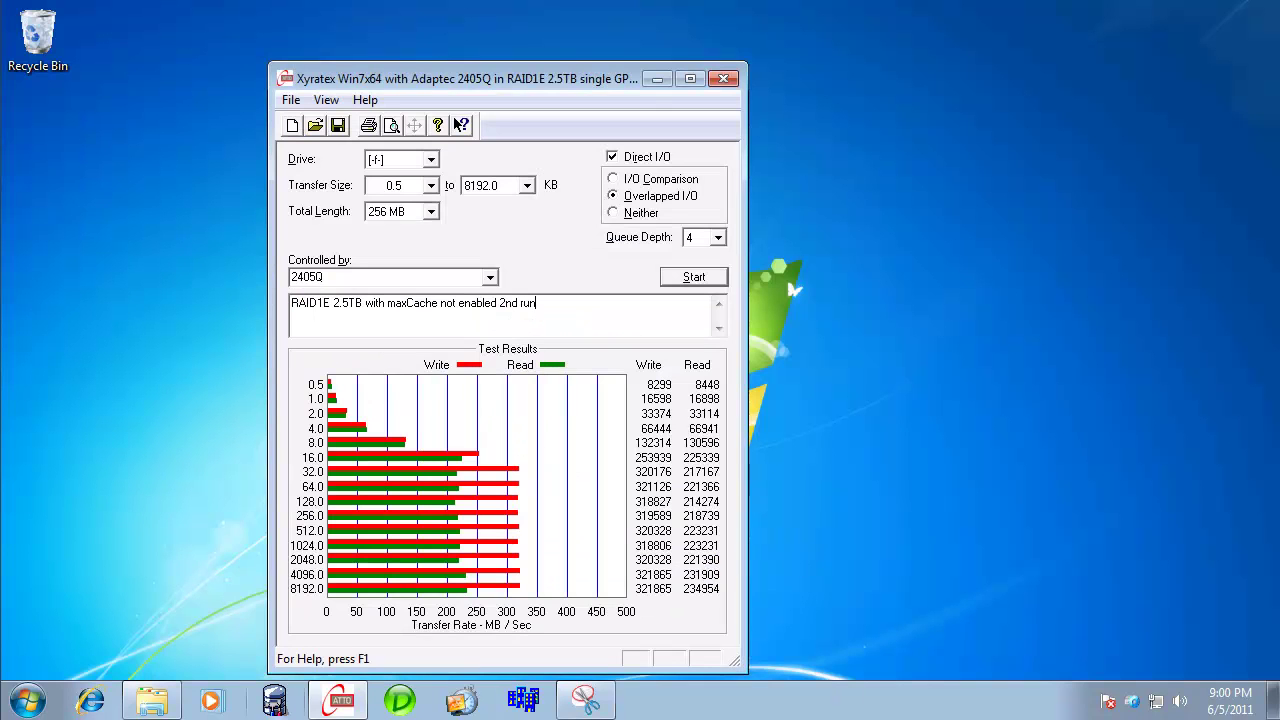
- Place the first-run snip and the ATTO window side by side and compare the two RAID1E runs
click(585, 700)
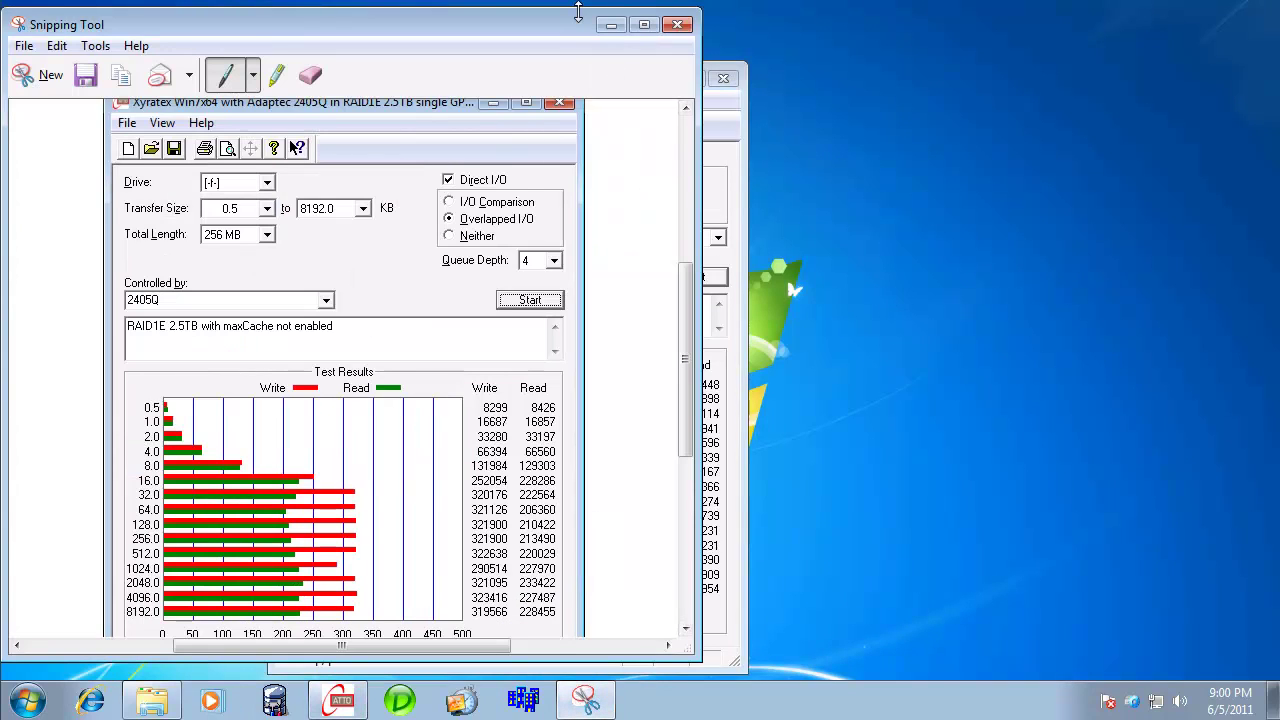
double_click(578, 12)
click(738, 128)
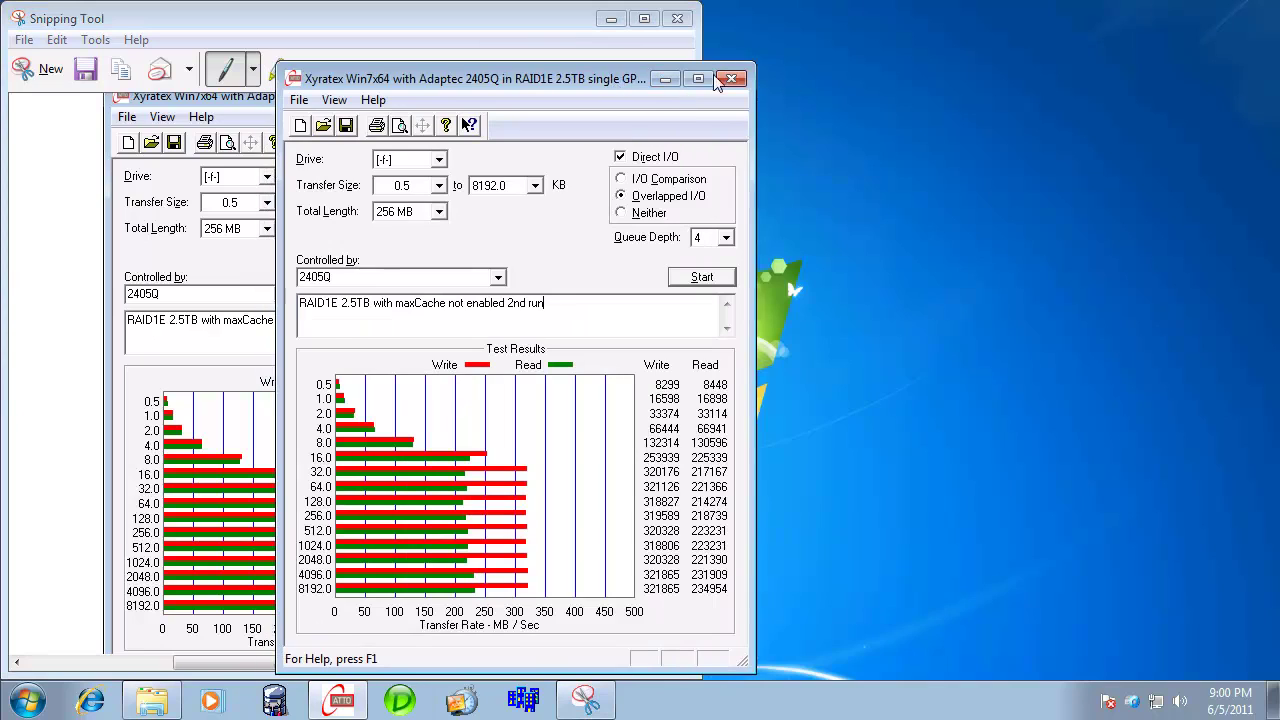
drag(616, 80, 915, 95)
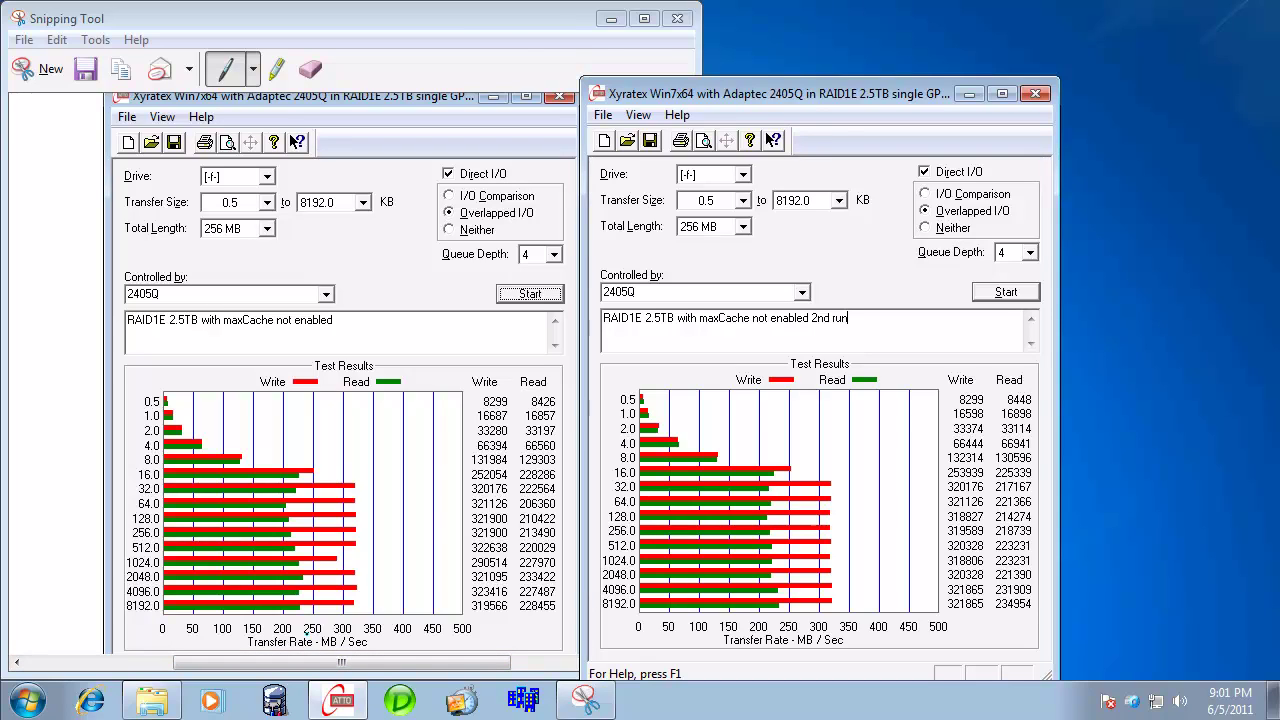
click(766, 703)
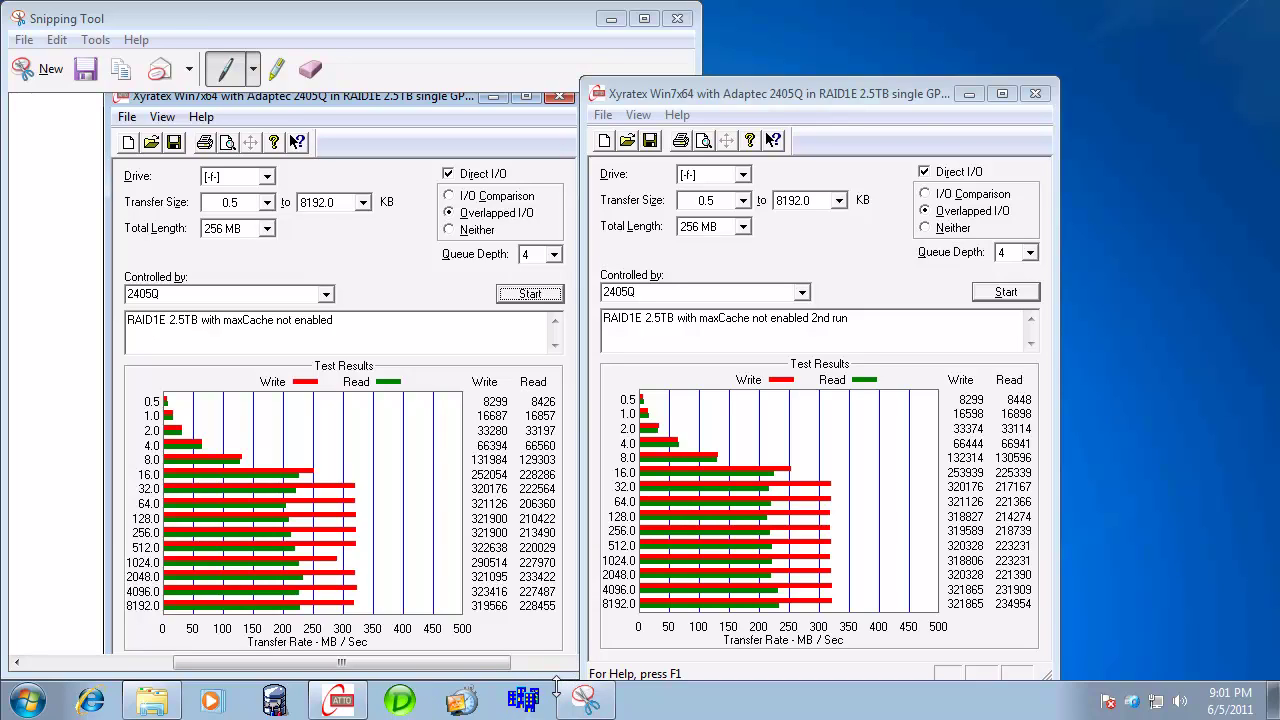
- Close ATTO and Snipping Tool without saving the snip
click(1036, 95)
click(684, 22)
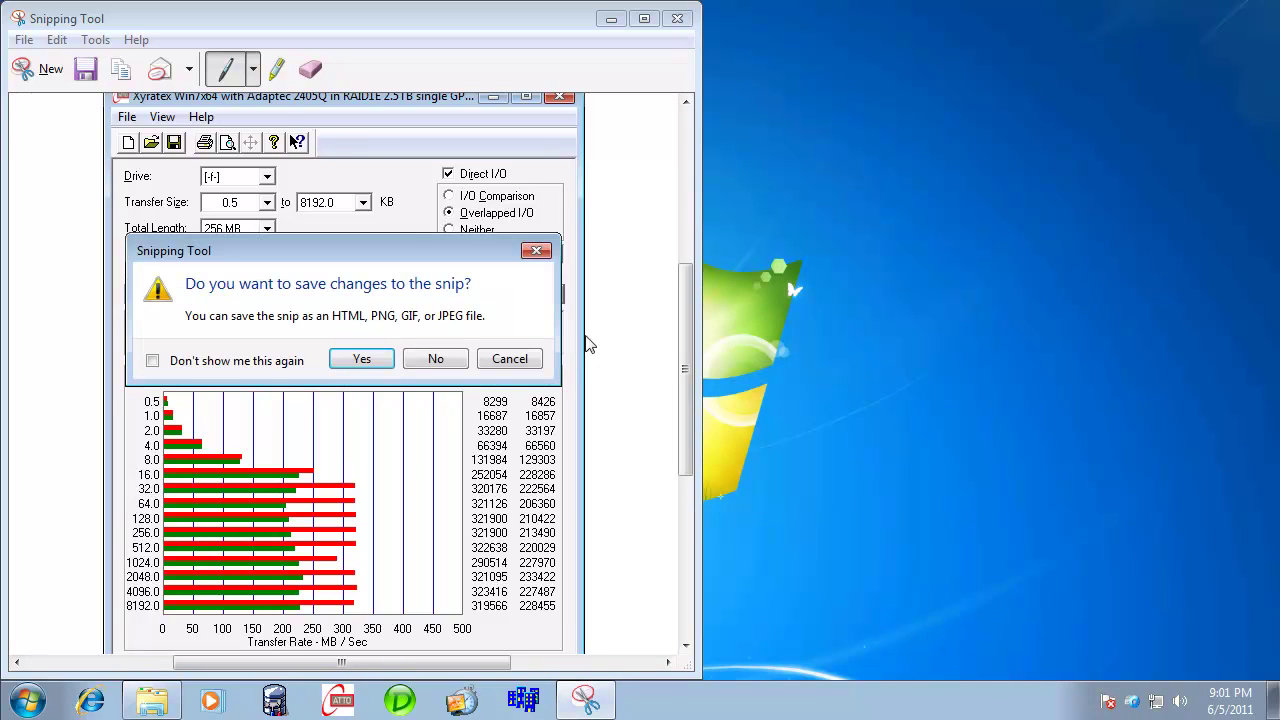
click(424, 365)
- Open HD Tach, run the quick bench on the Adaptec array on drive E, and close its results
click(524, 701)
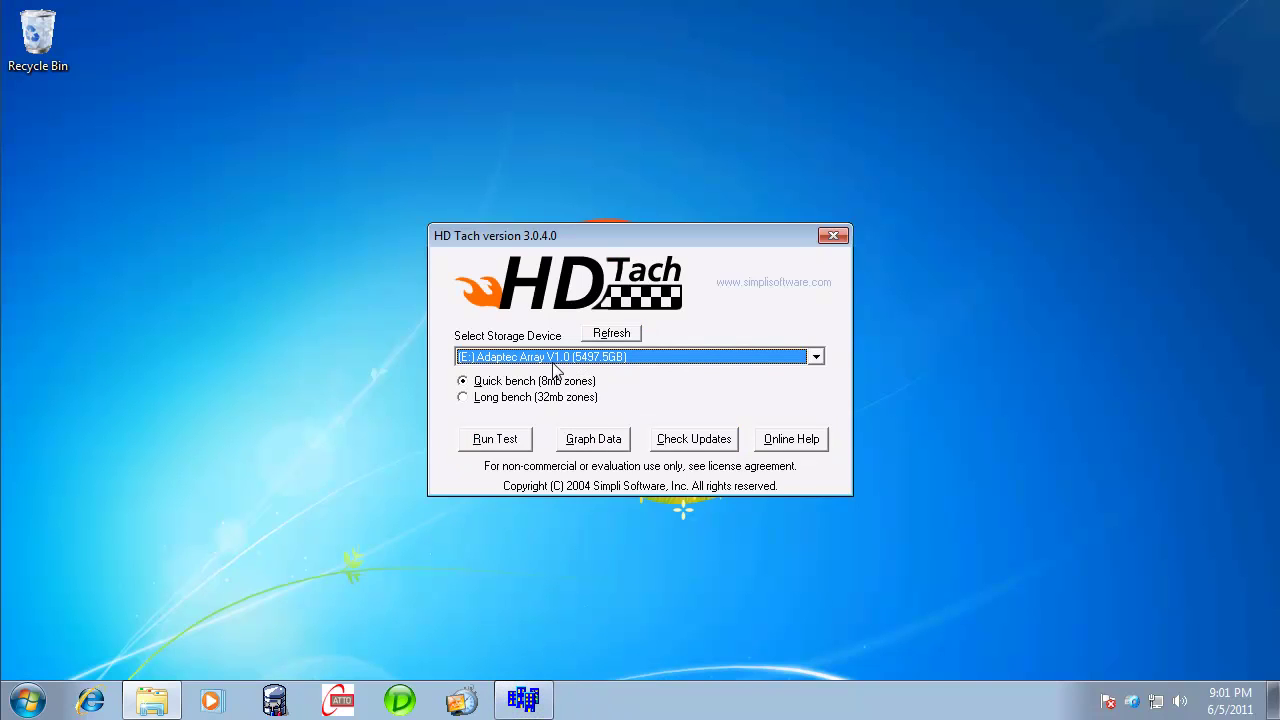
click(555, 357)
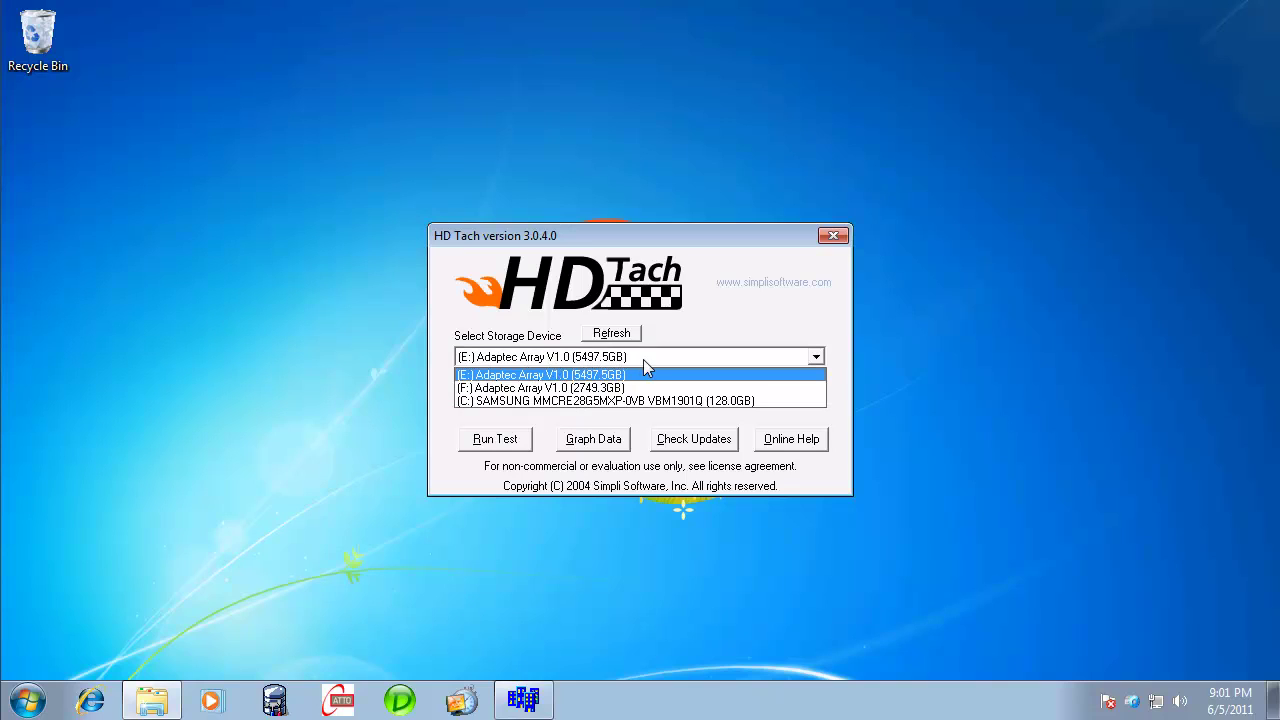
click(644, 363)
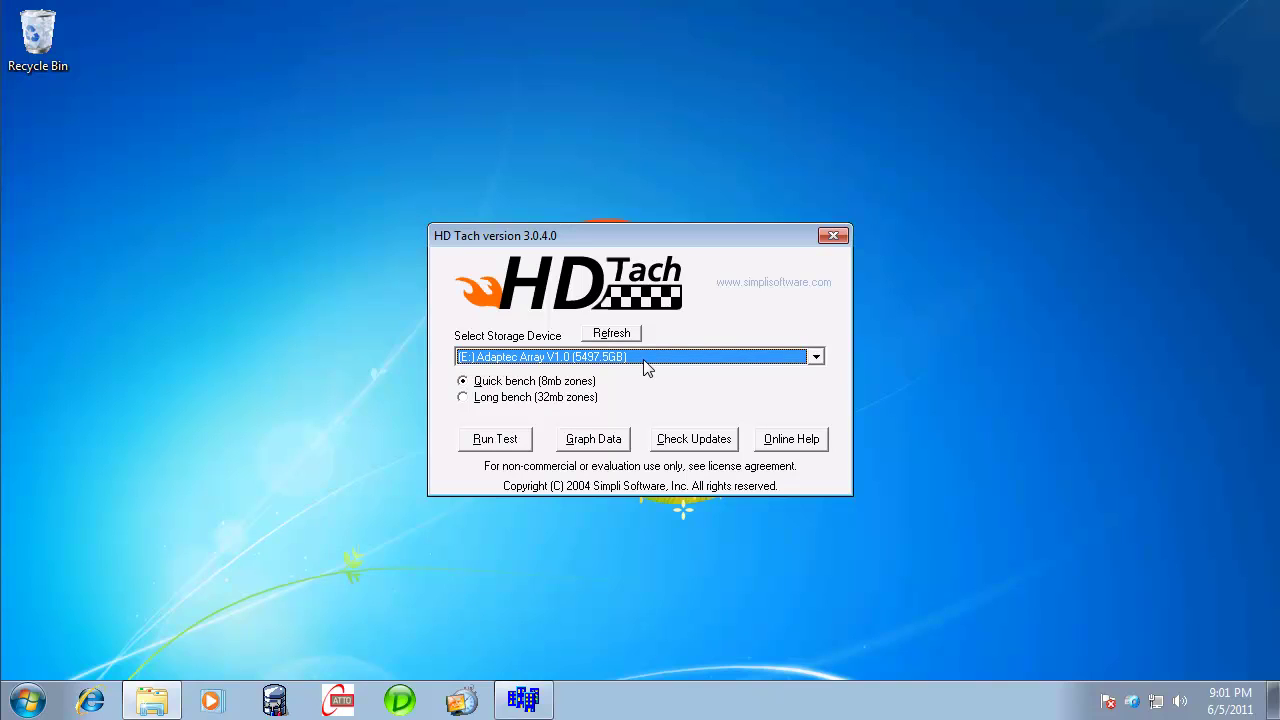
click(491, 447)
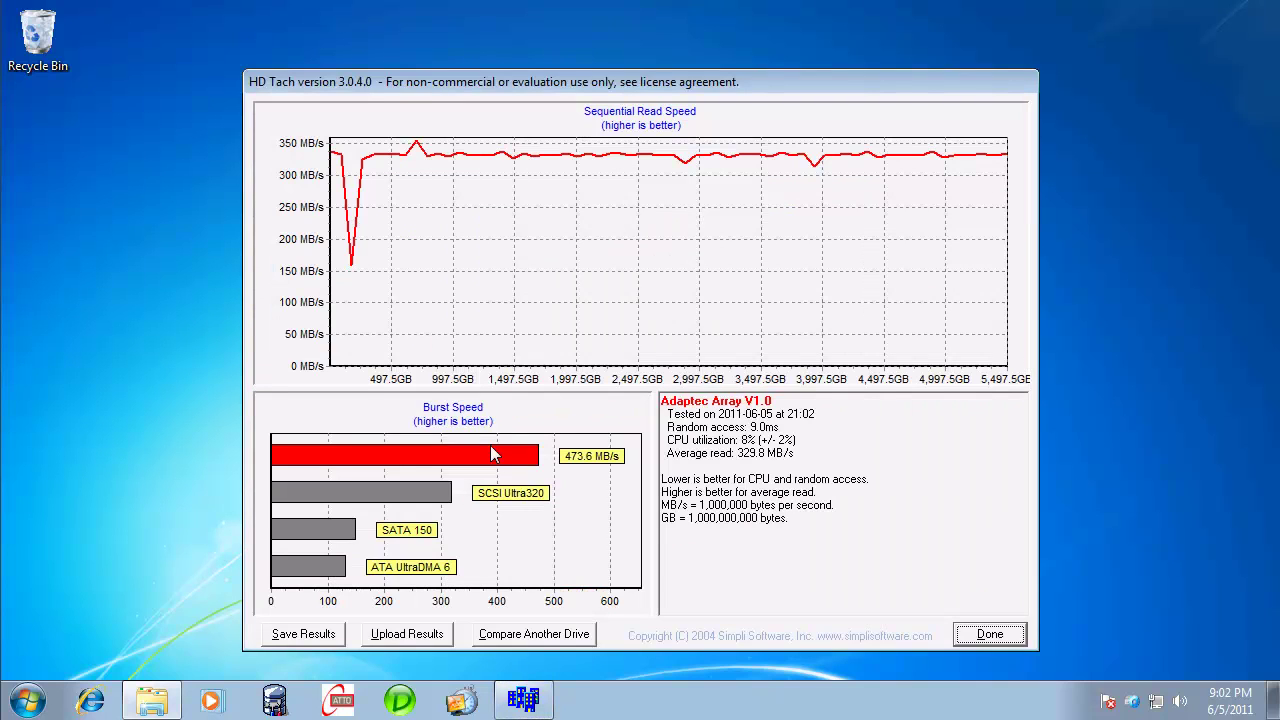
click(985, 636)
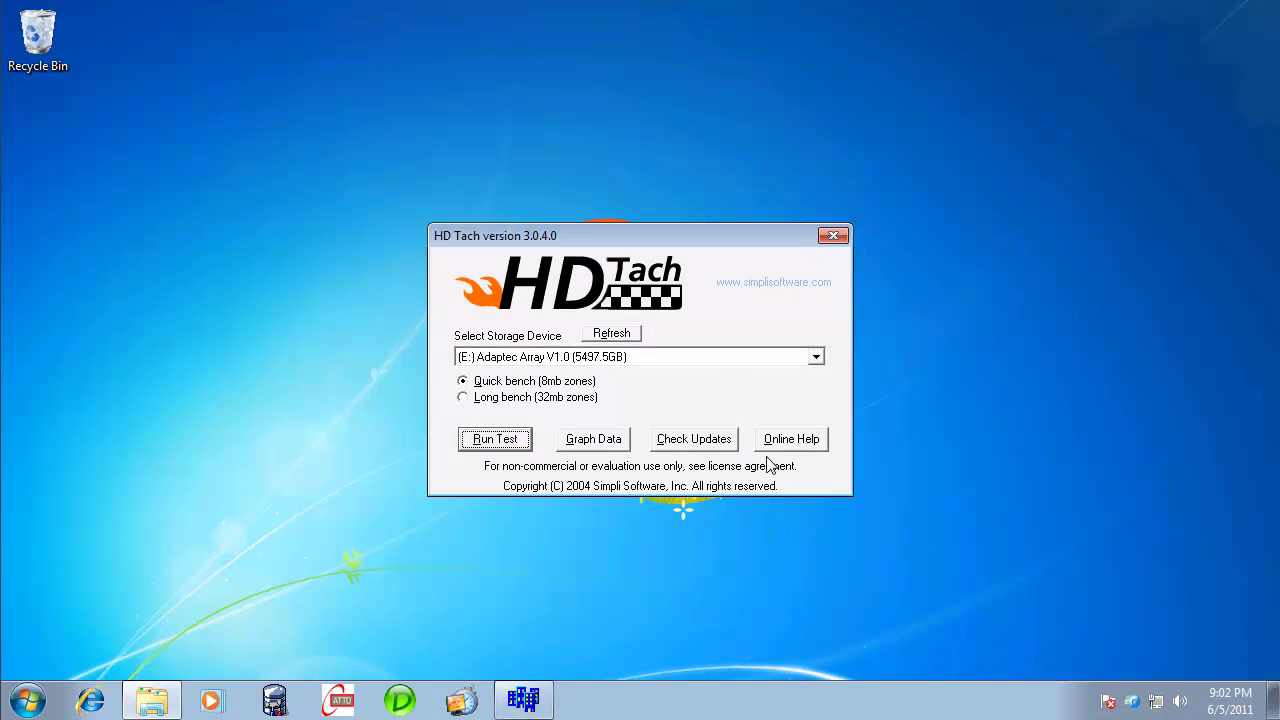
- Run the HD Tach quick bench on the Adaptec array on drive F
click(670, 365)
click(650, 388)
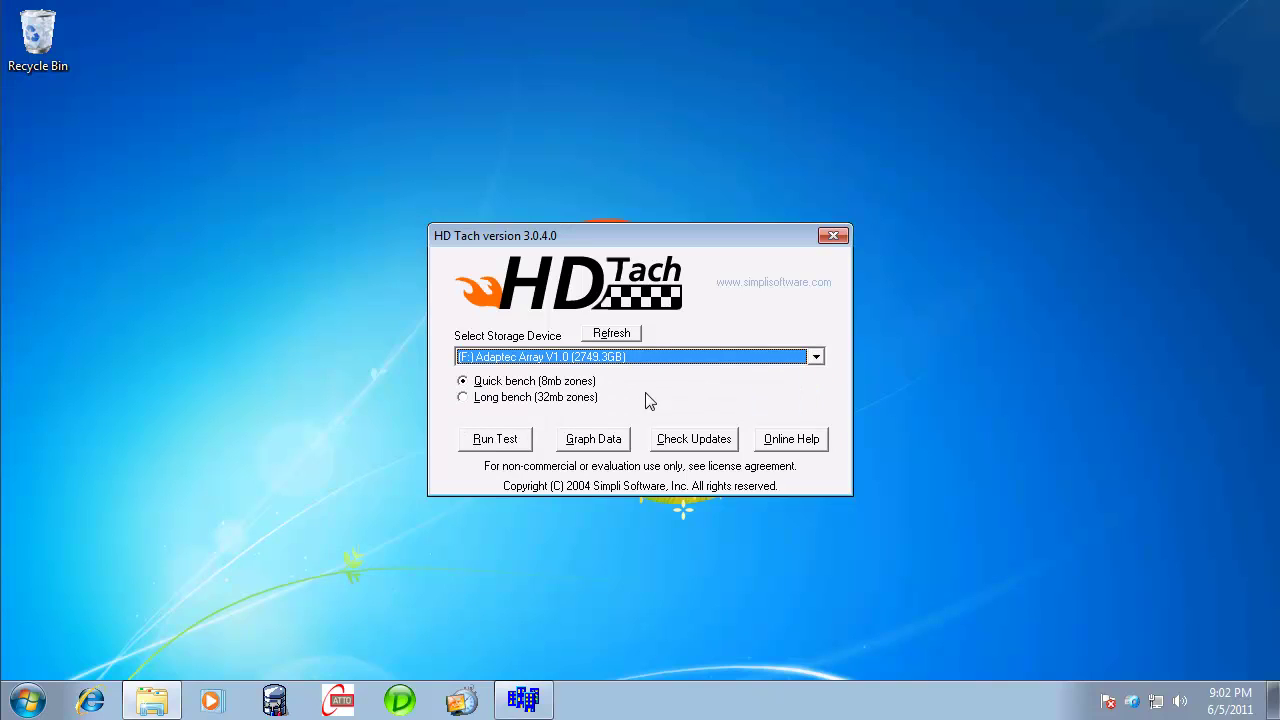
click(508, 446)
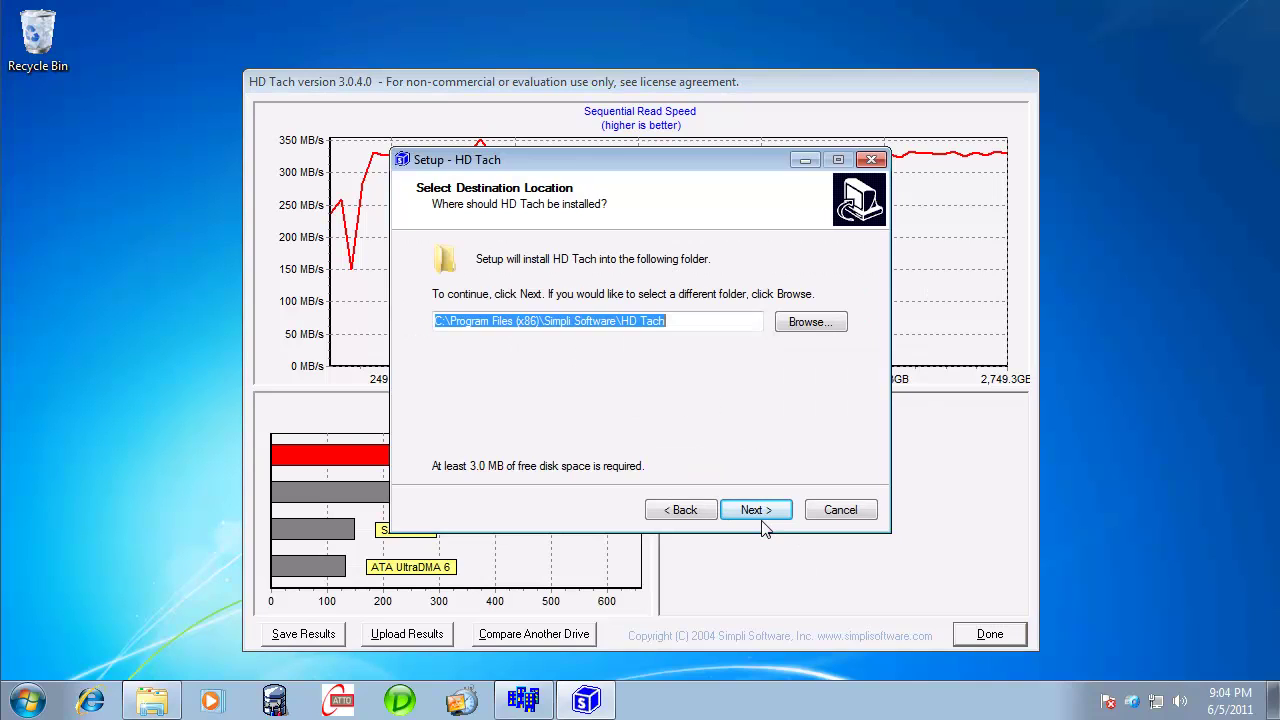
- Install HD Tach in its default program and Start menu folders with a desktop icon, and finish the setup with launching enabled
click(756, 511)
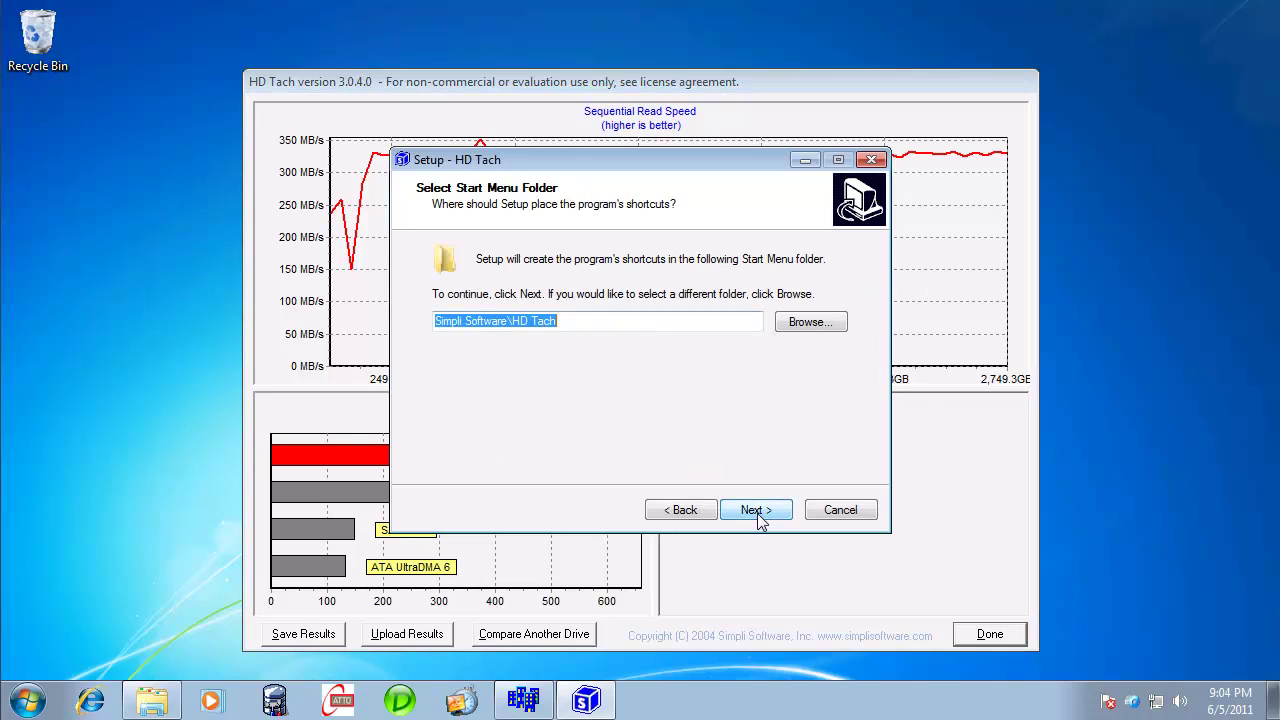
click(757, 511)
click(757, 511)
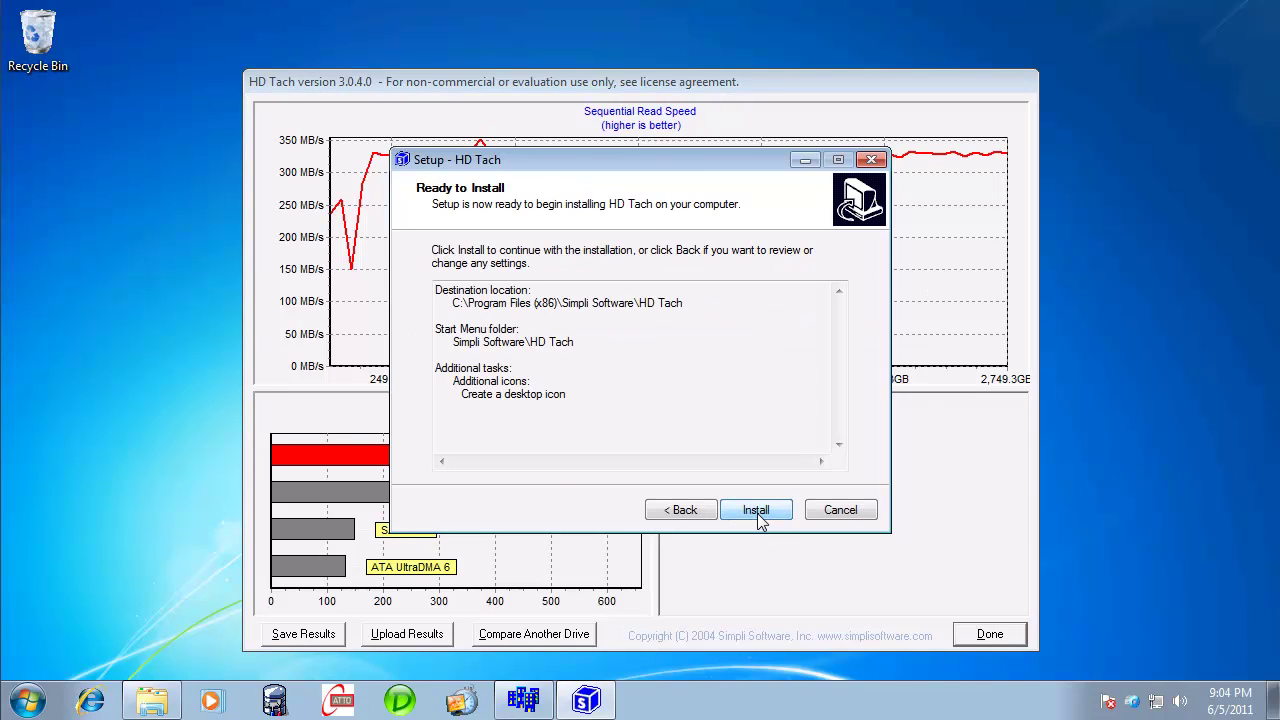
click(757, 511)
click(757, 511)
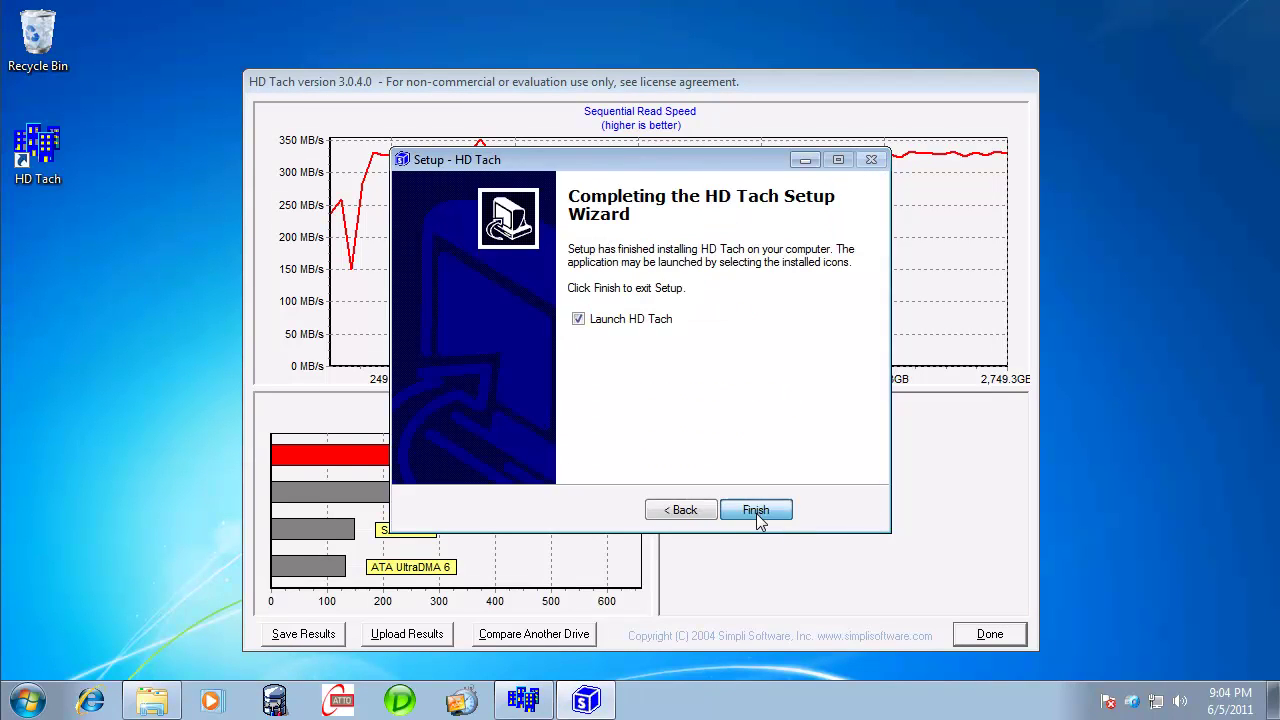
click(757, 511)
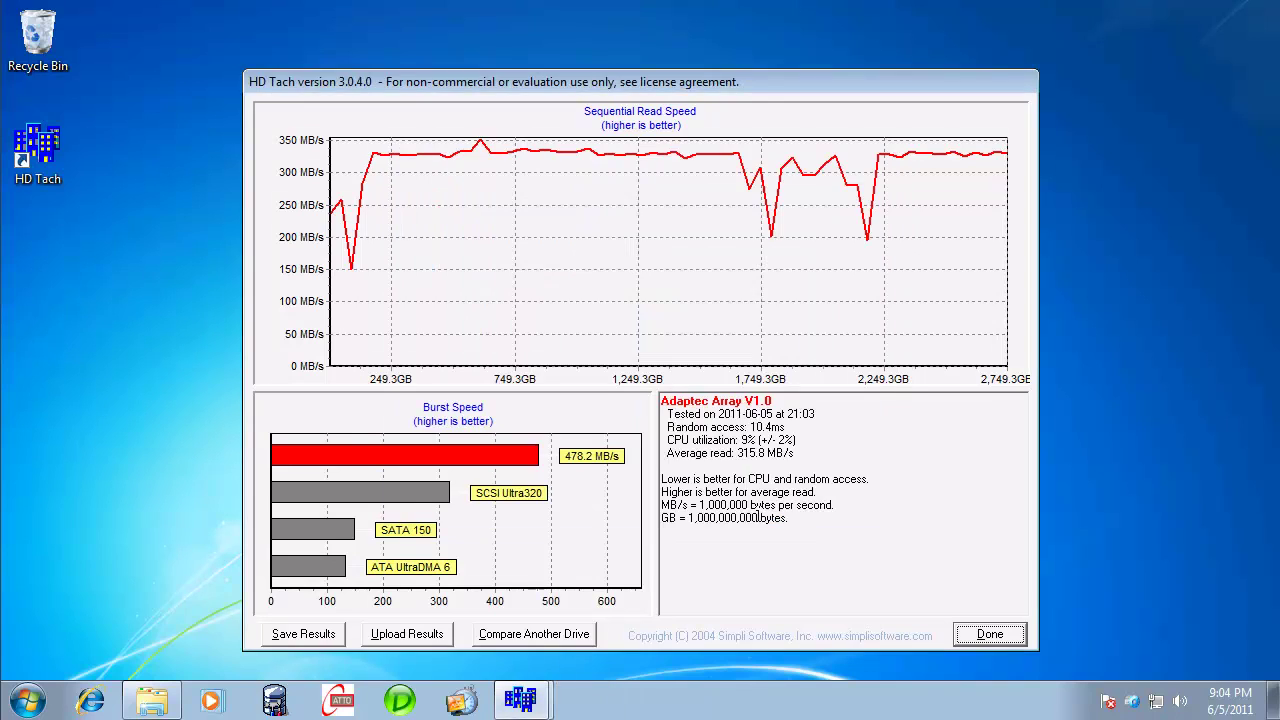
- Close the HD Tach results and program, and open the trial version of HD Tune Pro
click(1004, 636)
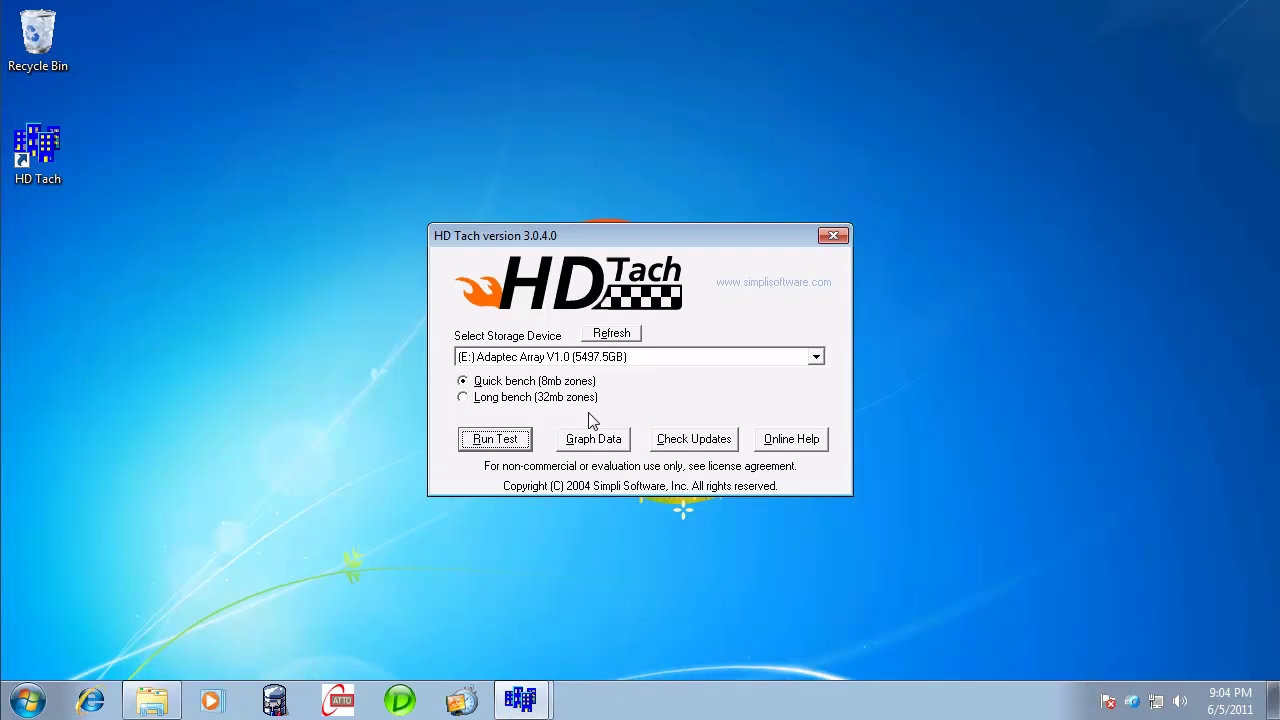
click(831, 237)
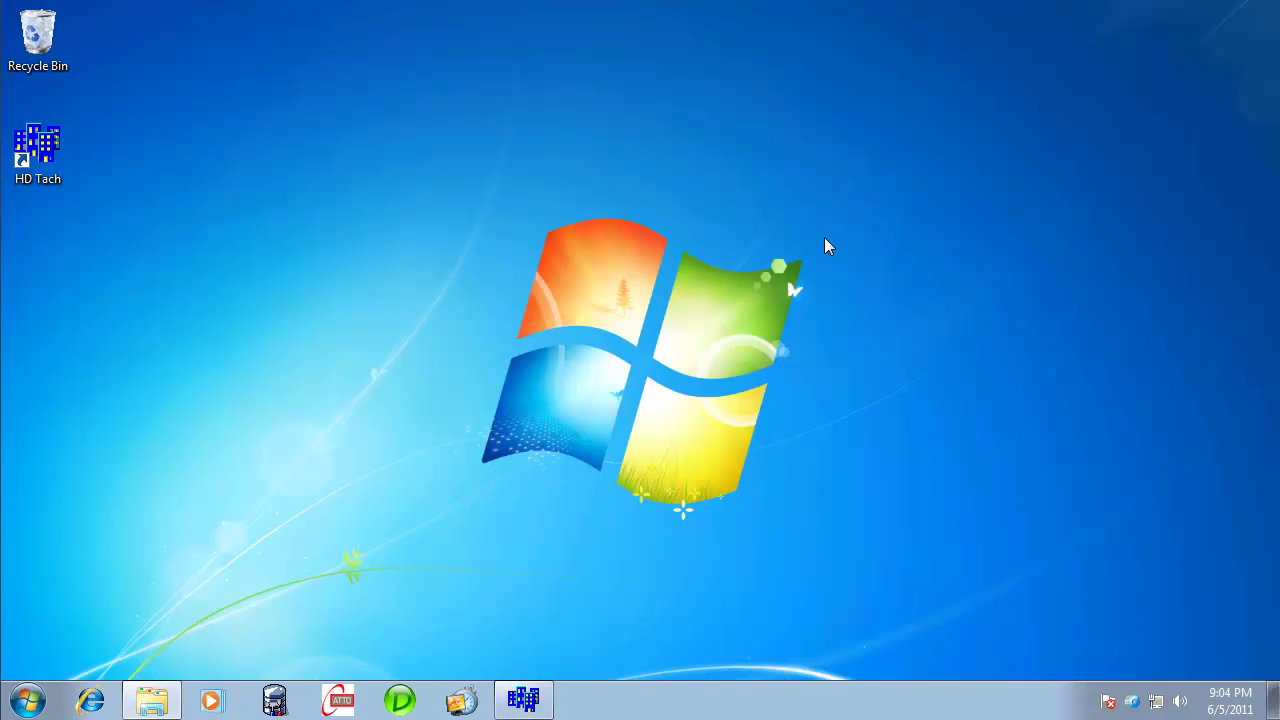
click(30, 700)
click(56, 622)
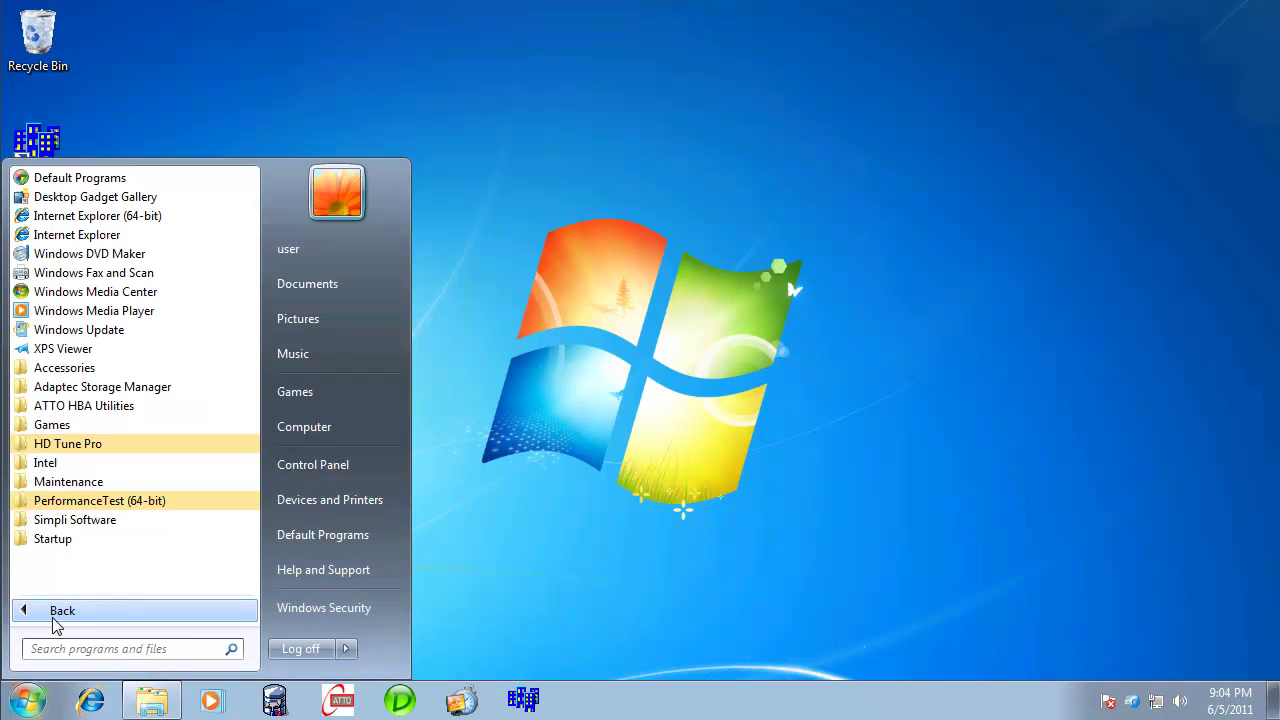
click(98, 444)
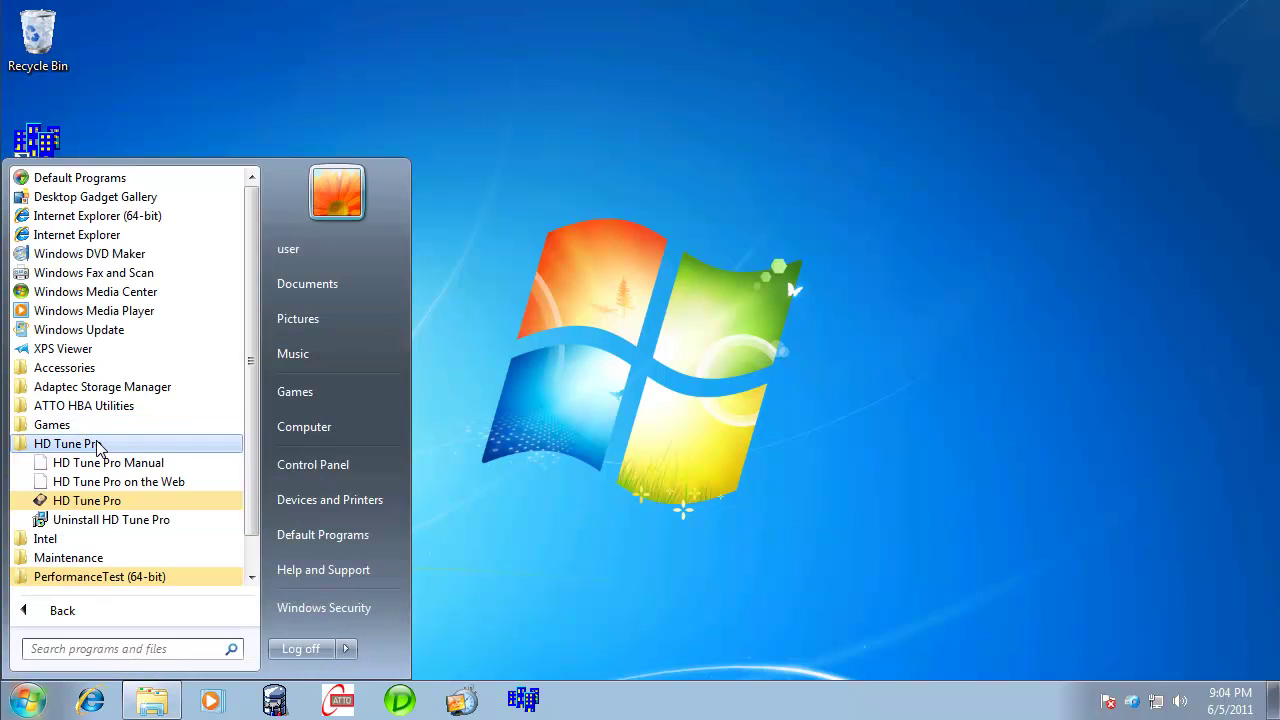
click(95, 501)
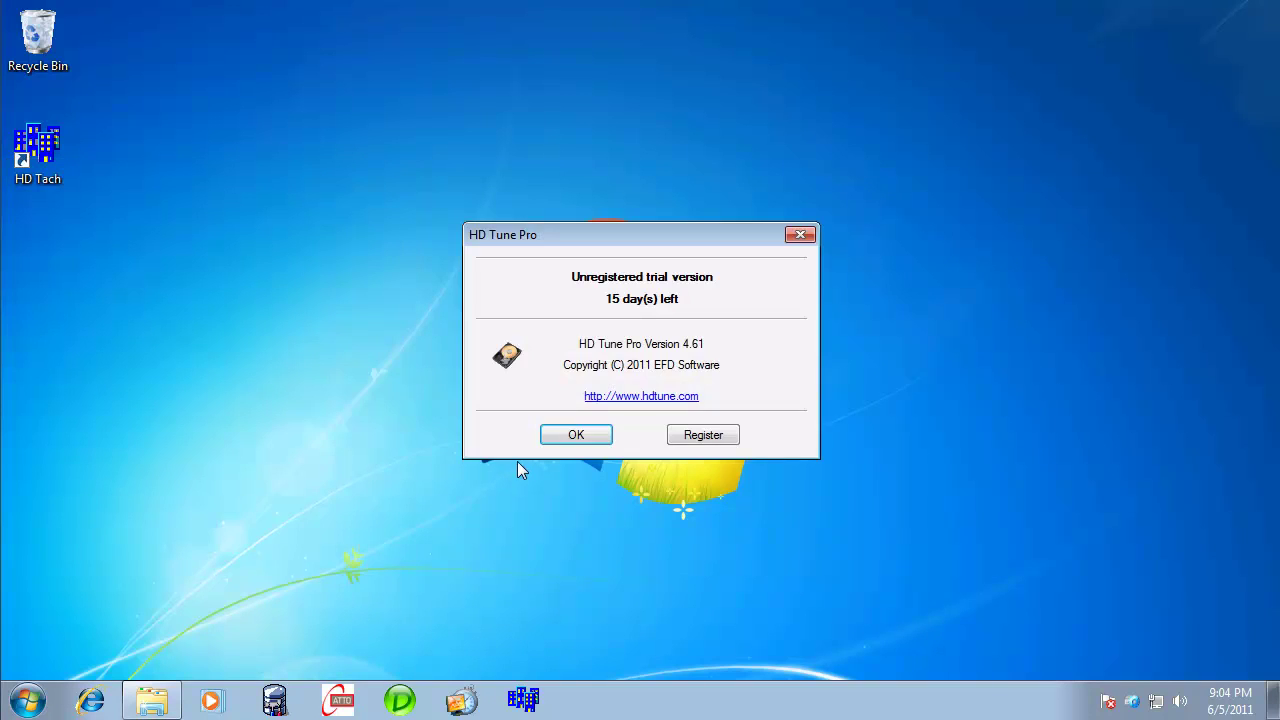
click(567, 438)
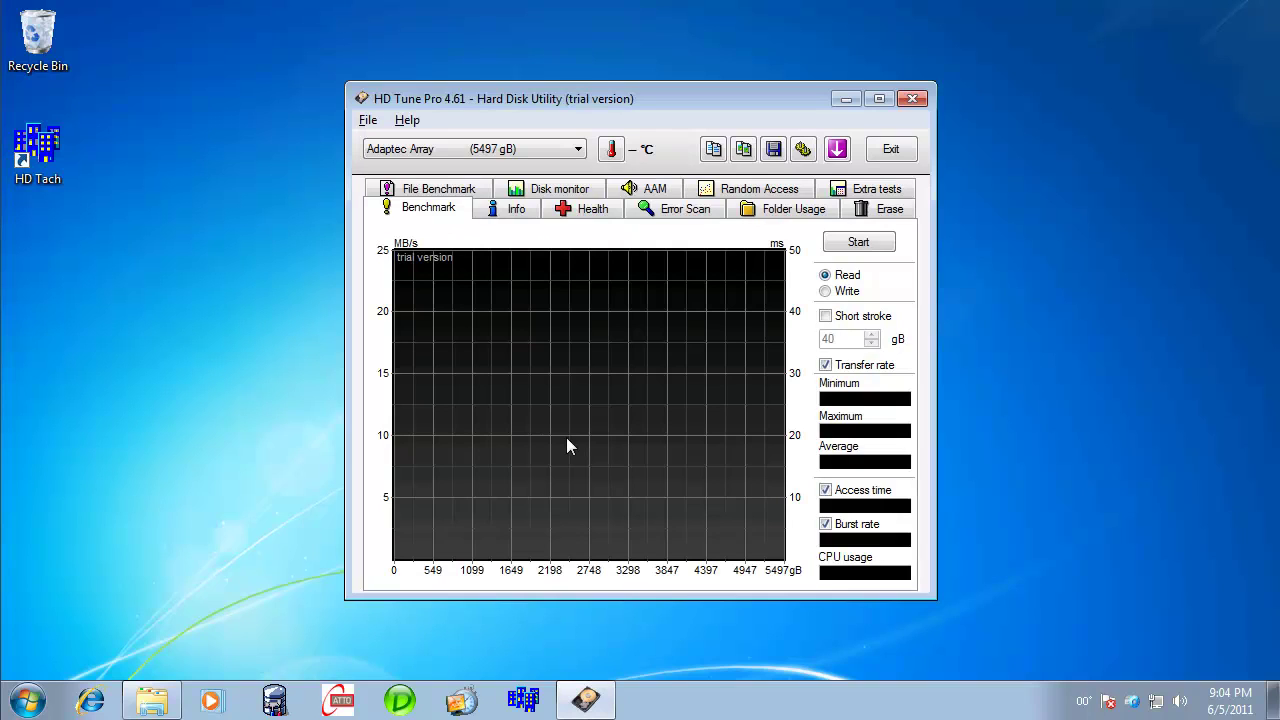
- Run the read benchmark on the 5497 gB Adaptec array and stop it partway through
click(489, 150)
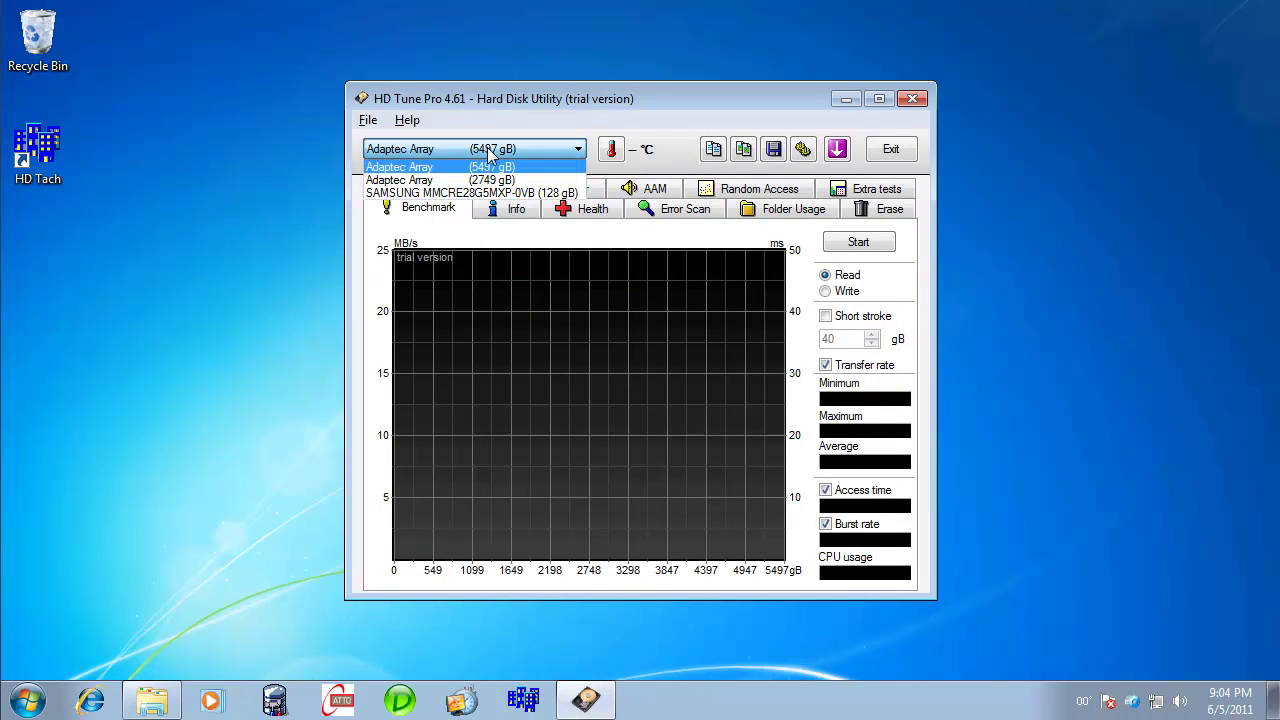
click(489, 150)
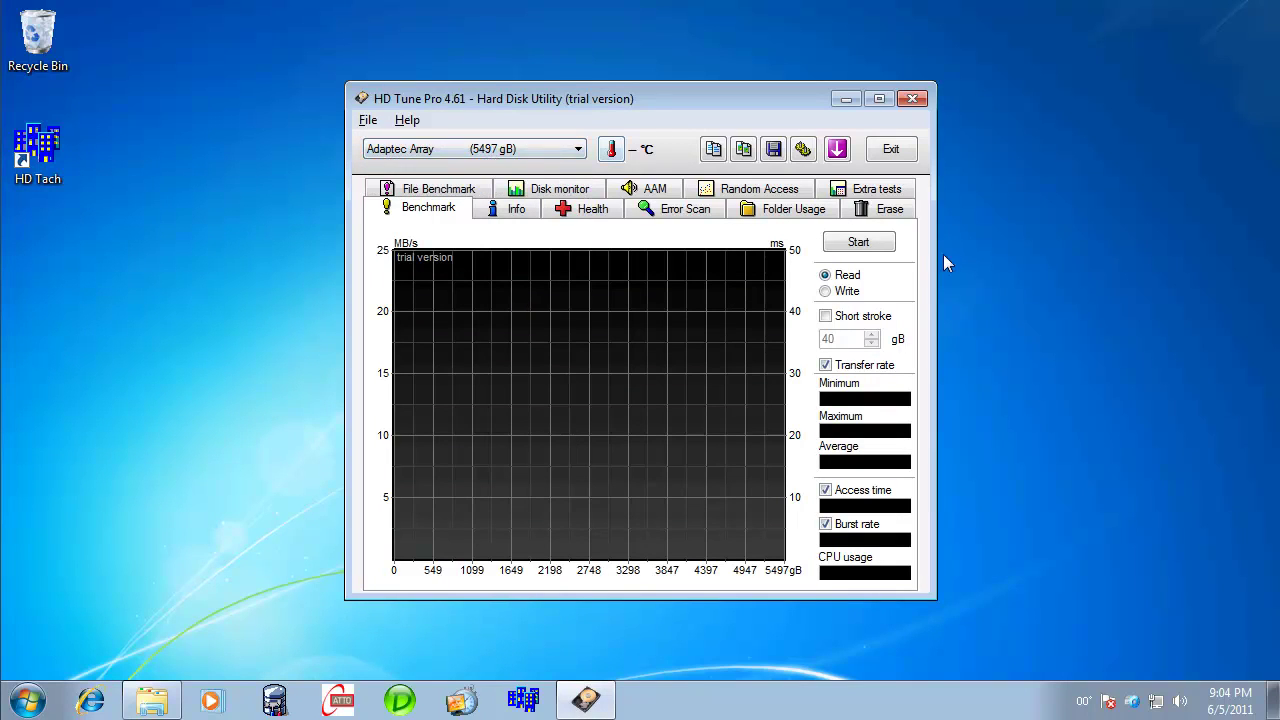
click(876, 245)
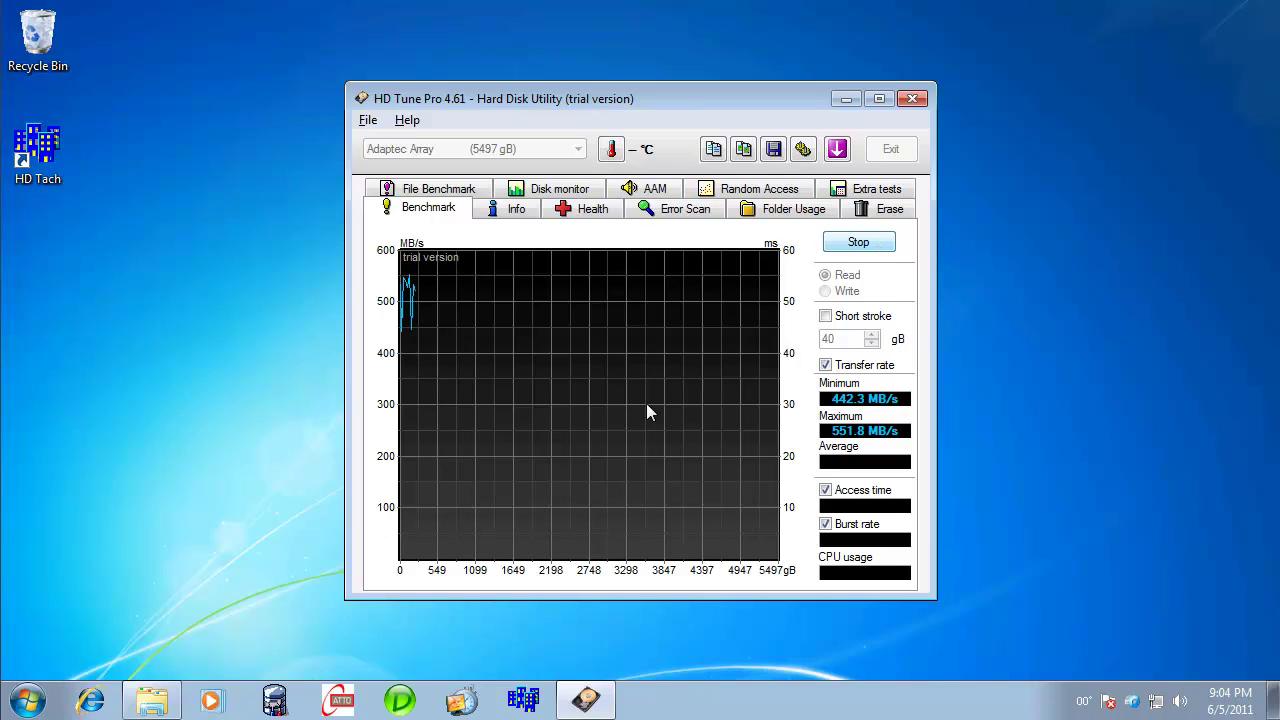
click(858, 242)
- Select the 2749 gB Adaptec array and start its read benchmark
click(535, 150)
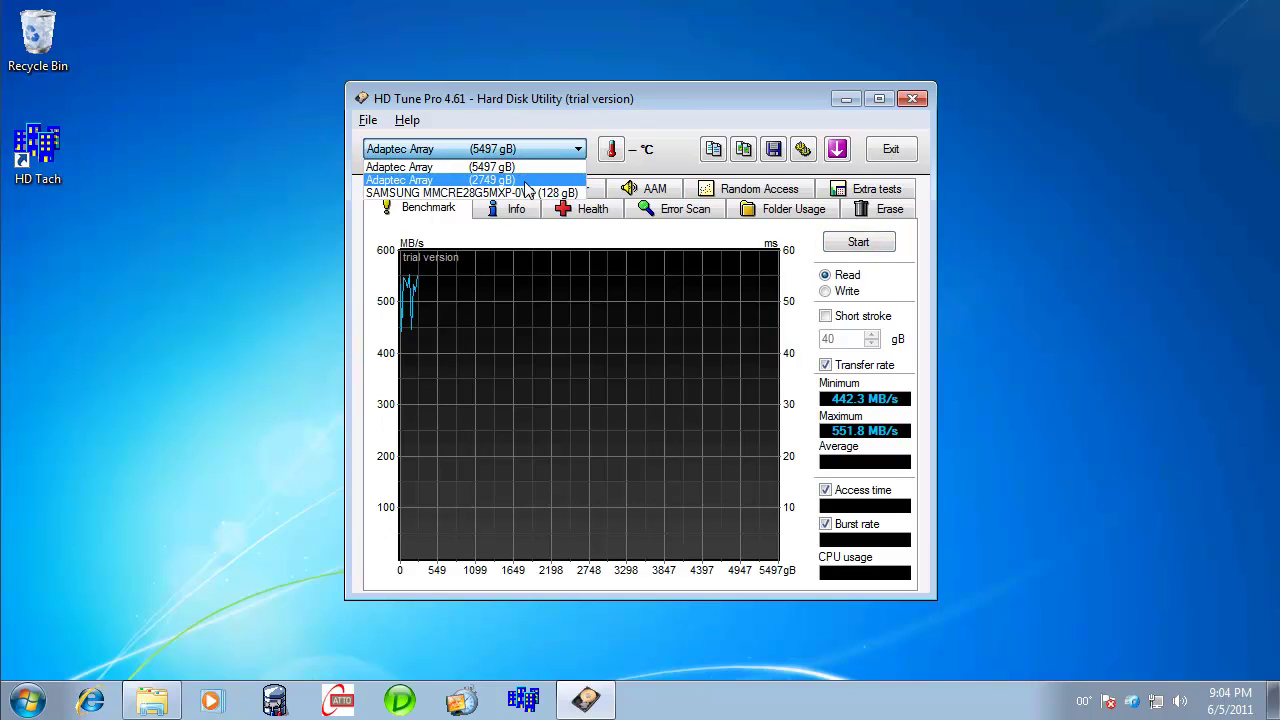
click(530, 181)
click(868, 244)
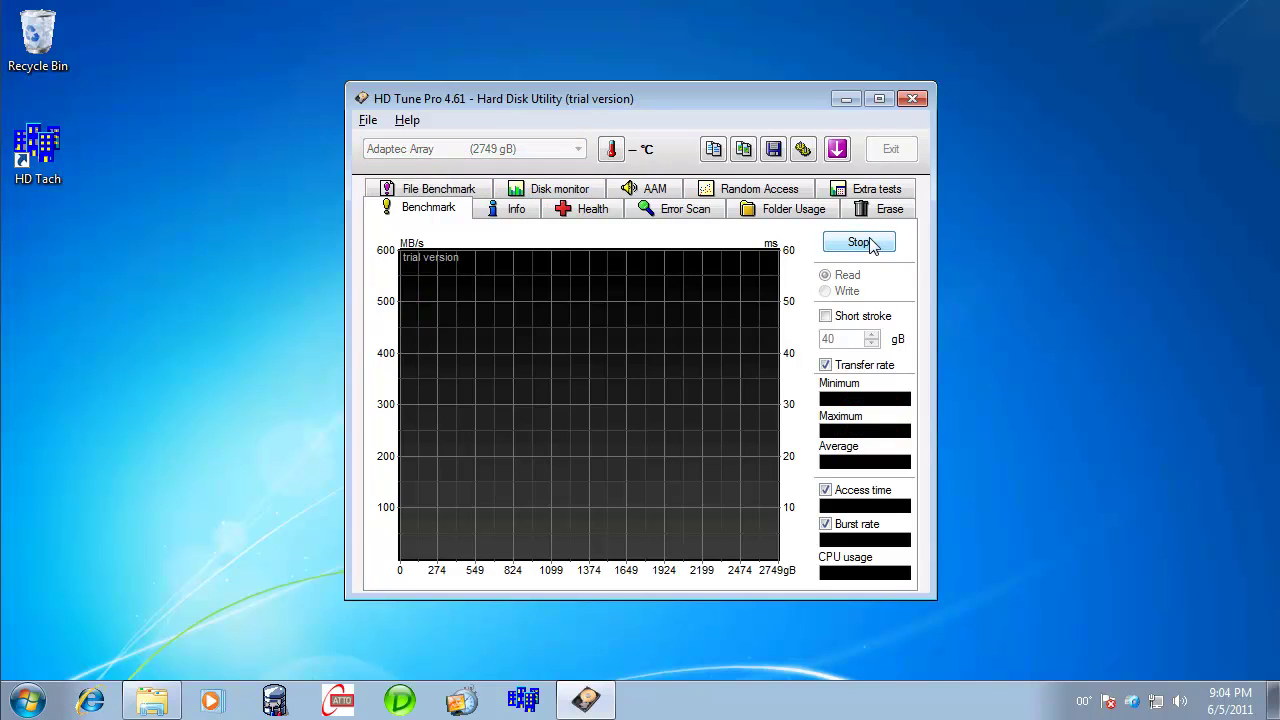